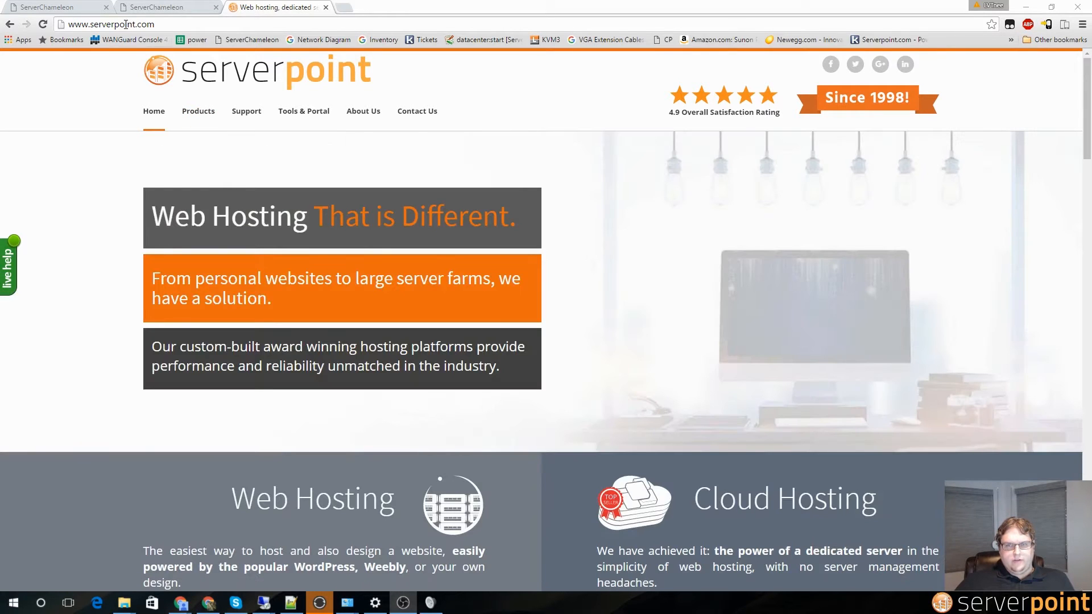
Step: Open the Products menu on serverpoint.com to see the hosting plans and their prices
click(198, 114)
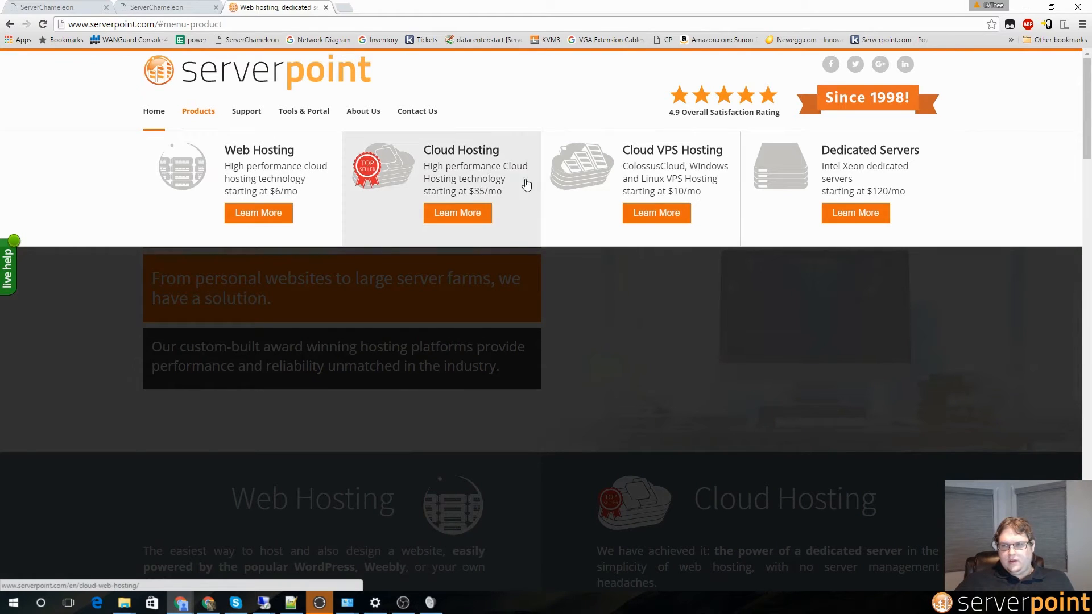
Step: Browse the Cloud VPS Hosting page to its sign-up e-mail and password fields, then go to the Client Portal Login tab
click(642, 174)
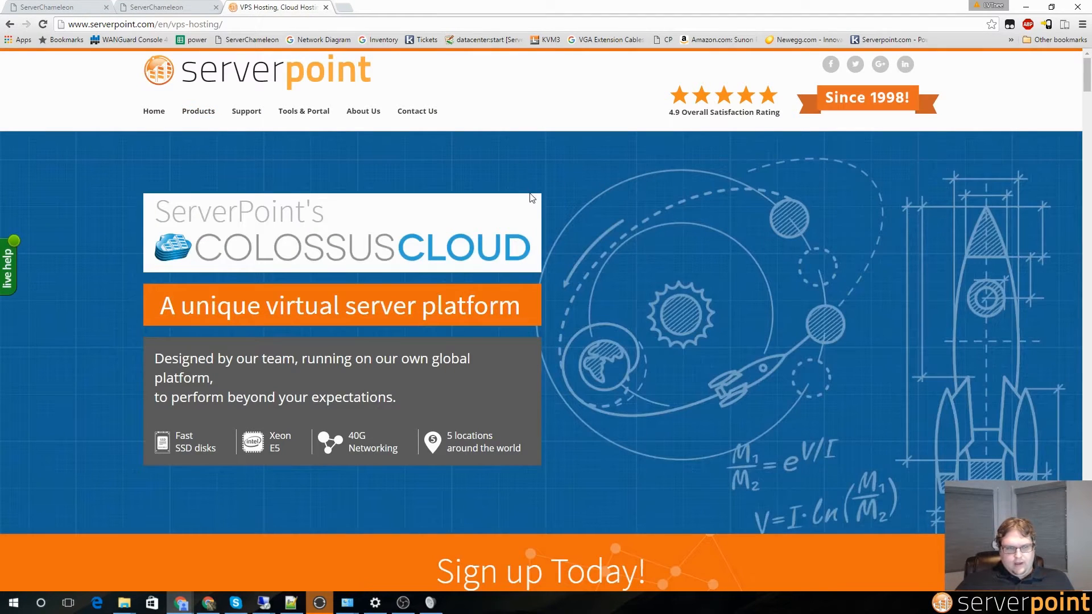
scroll(531, 243, down, 2)
scroll(531, 238, down, 3)
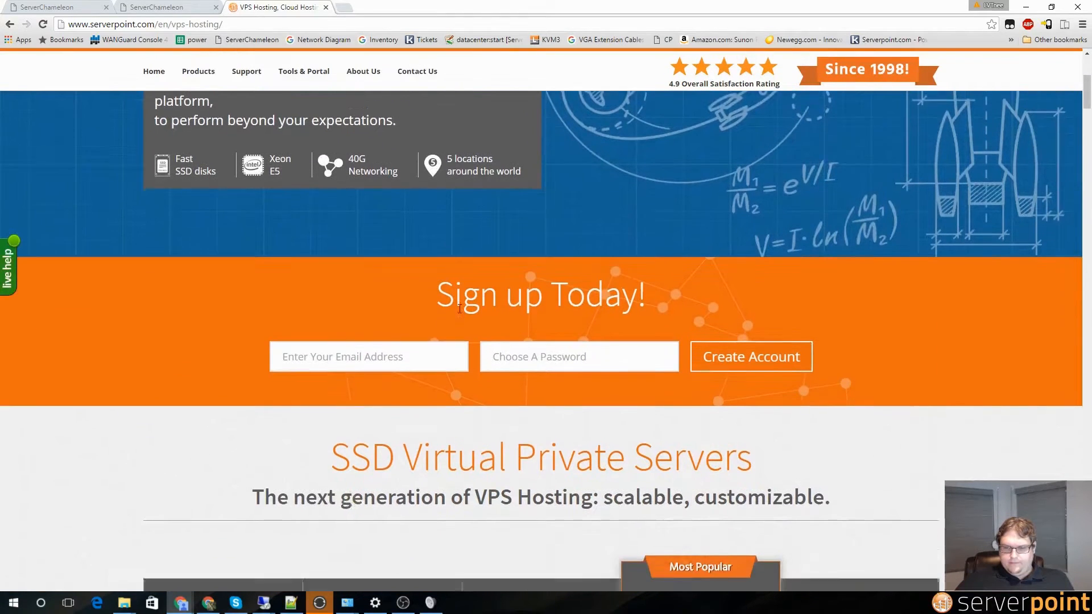
click(400, 356)
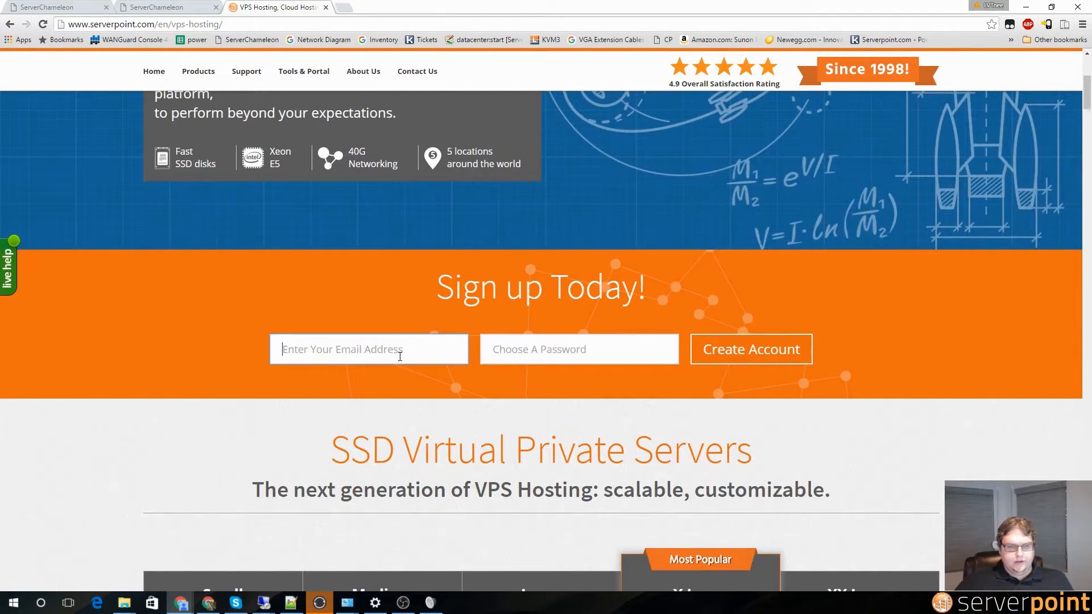
click(610, 336)
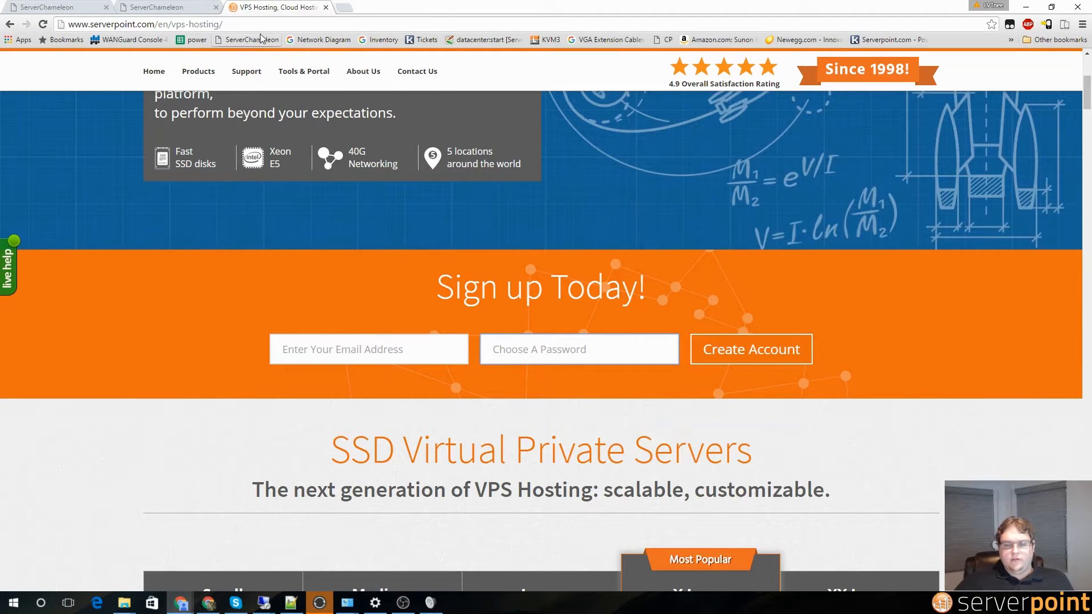
click(167, 10)
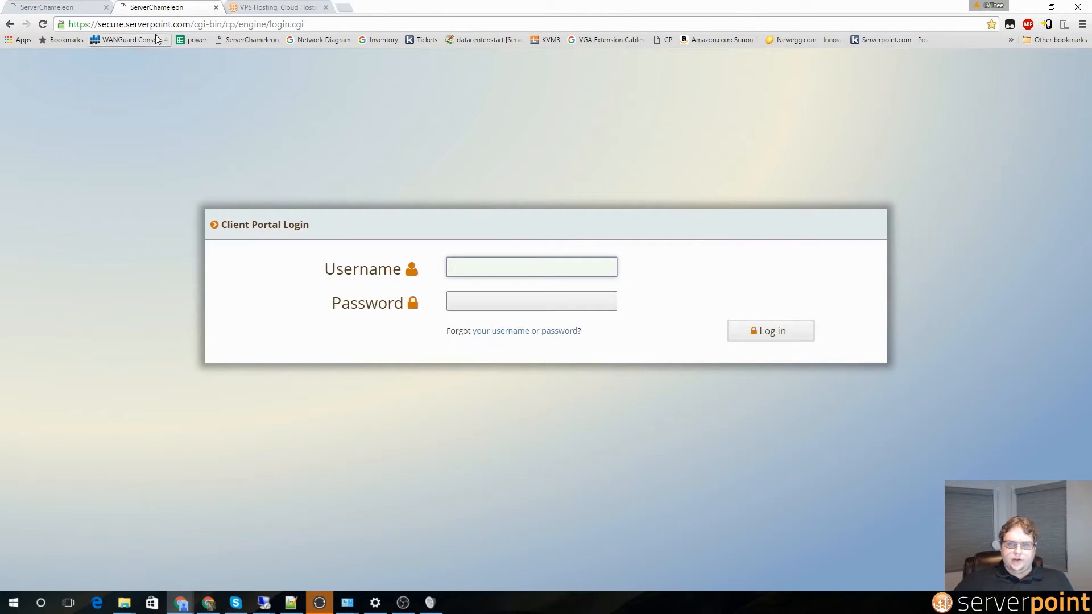
Step: Go to the serverpointapps.com launcher page
click(206, 25)
text(ser)
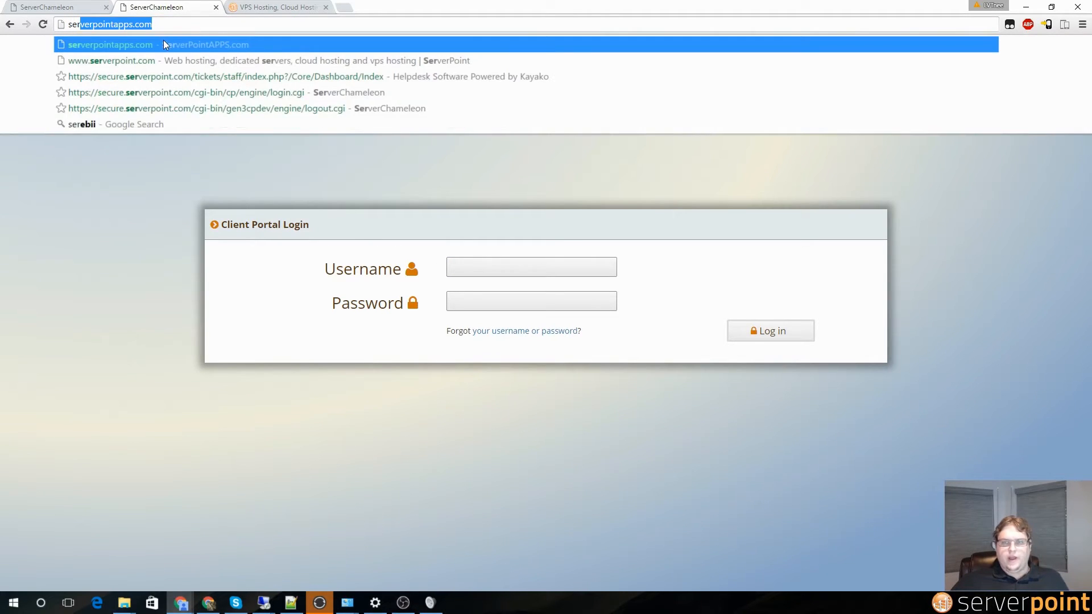
key(Return)
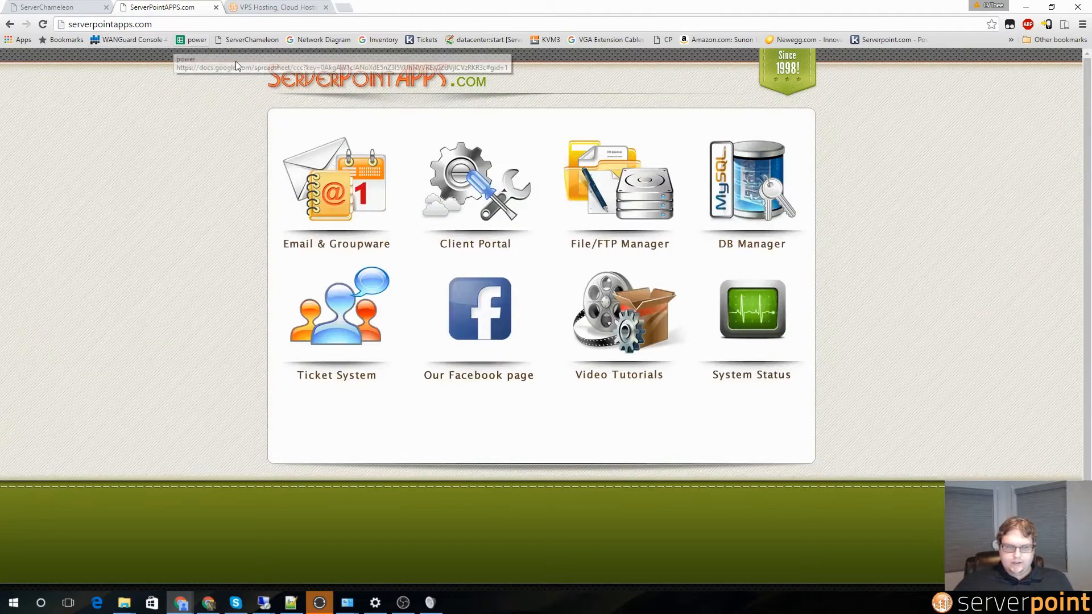
Step: Open the Client Portal login and enter the account username and password
click(497, 202)
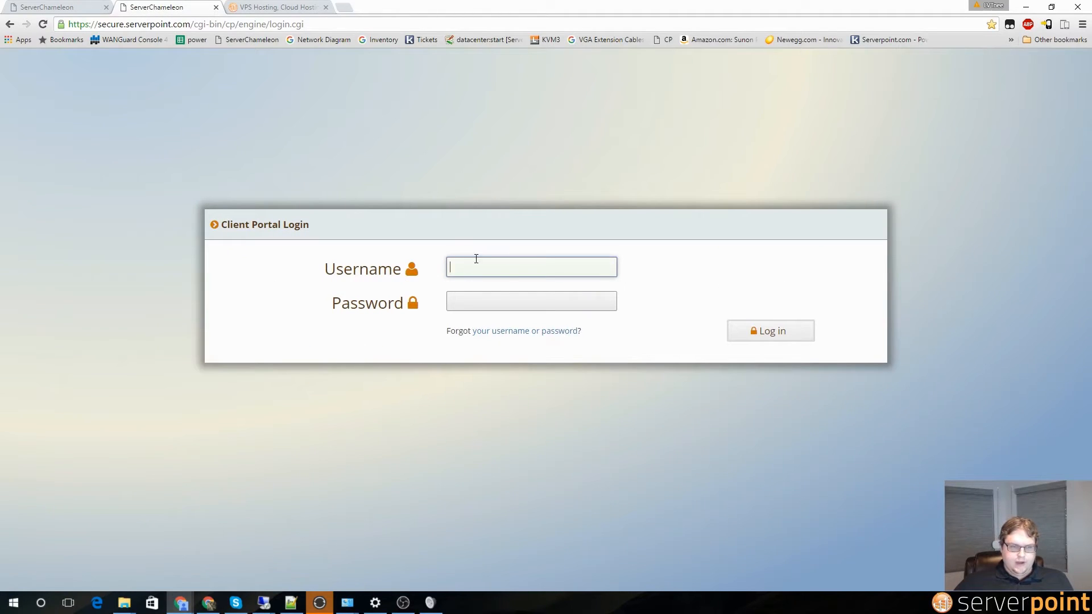
text(travis)
key(Tab)
text(••••••••••••••)
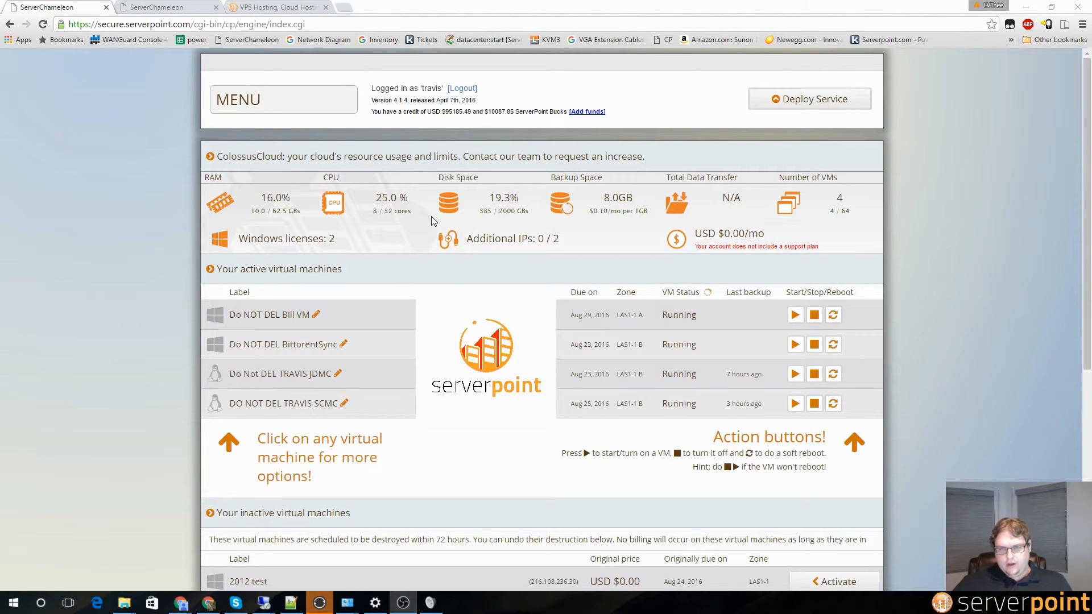
mouse_move(323, 109)
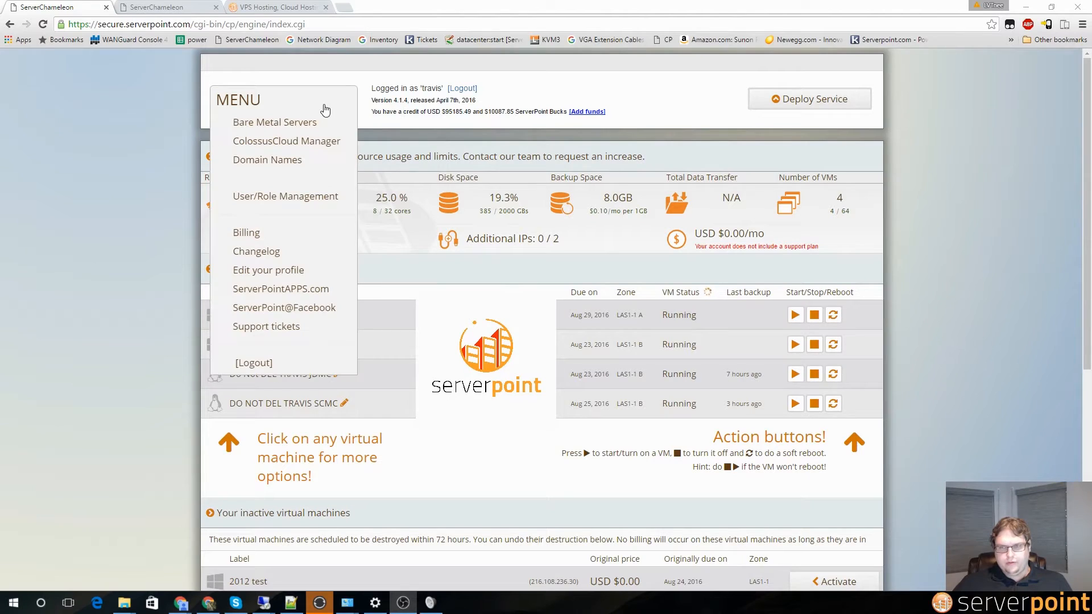
click(310, 141)
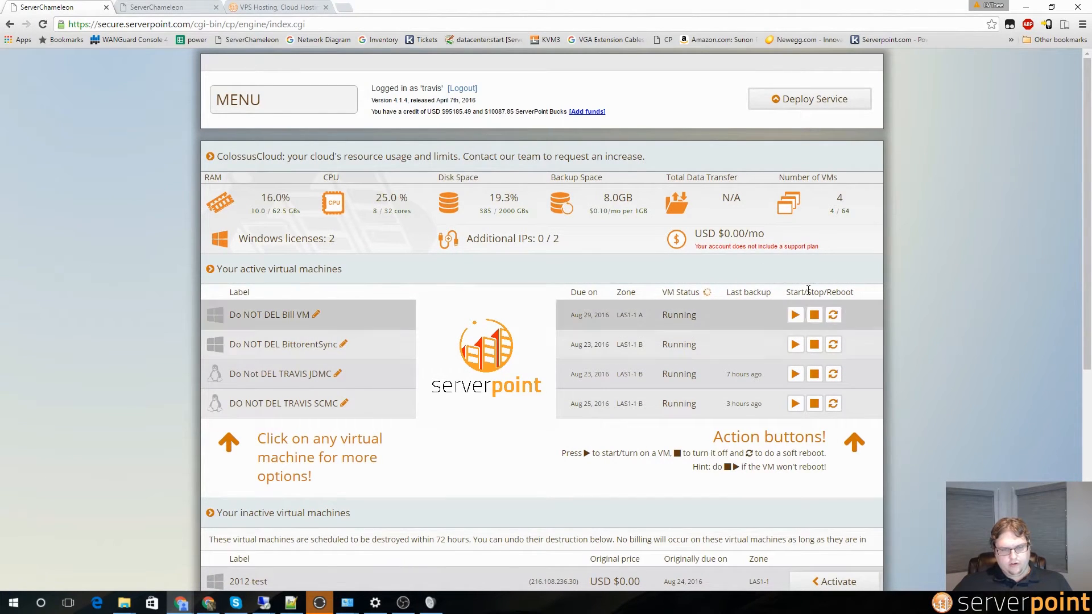
click(801, 101)
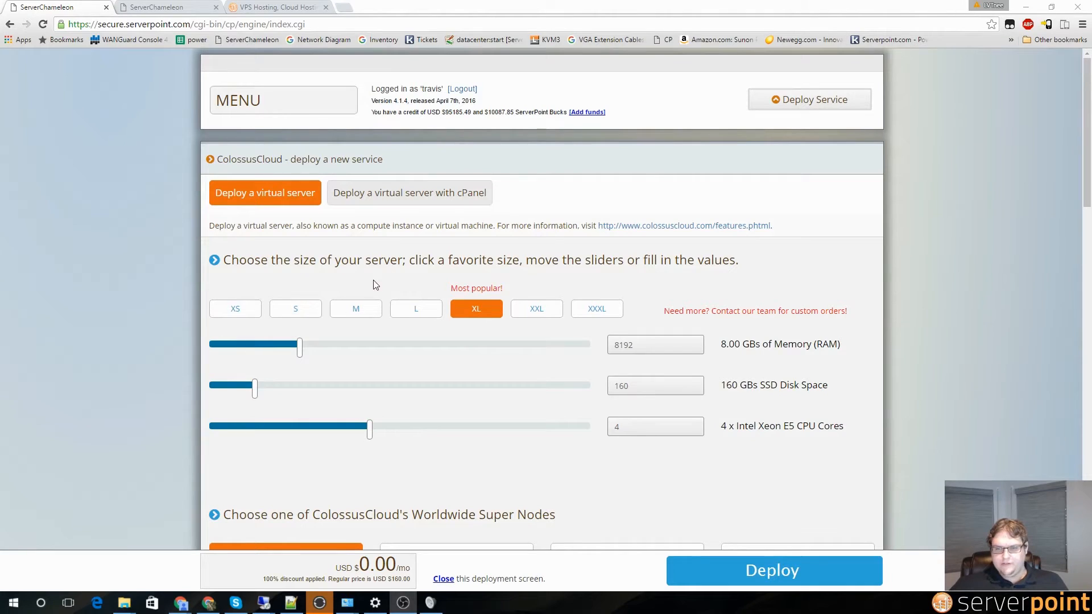
Step: Choose server size M (2048 MB RAM, 40 GB SSD, 2 cores) and the Windows 7 operating system
click(351, 309)
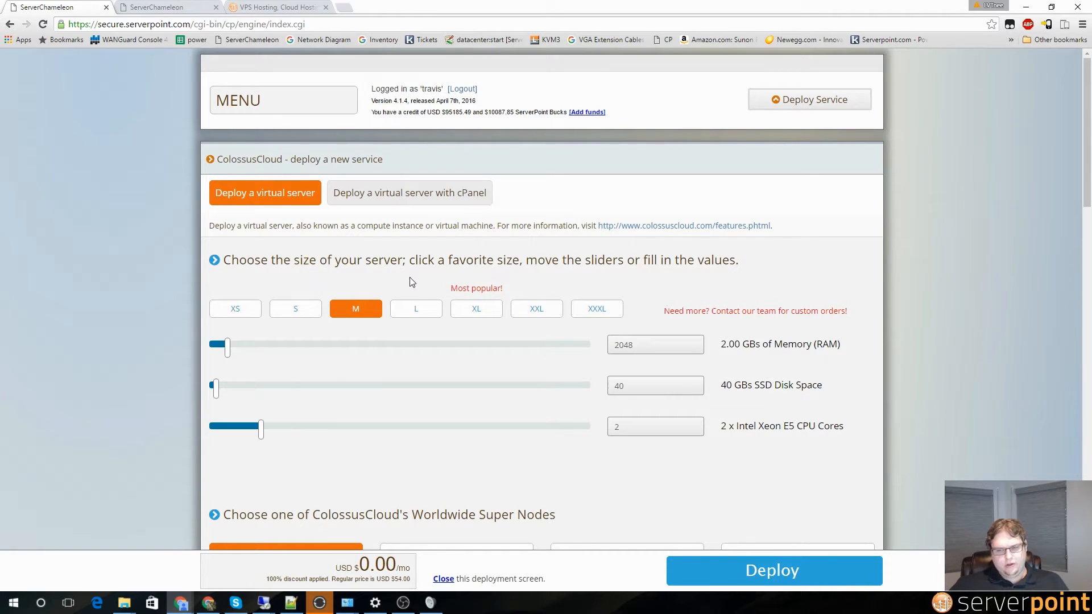
scroll(409, 285, down, 3)
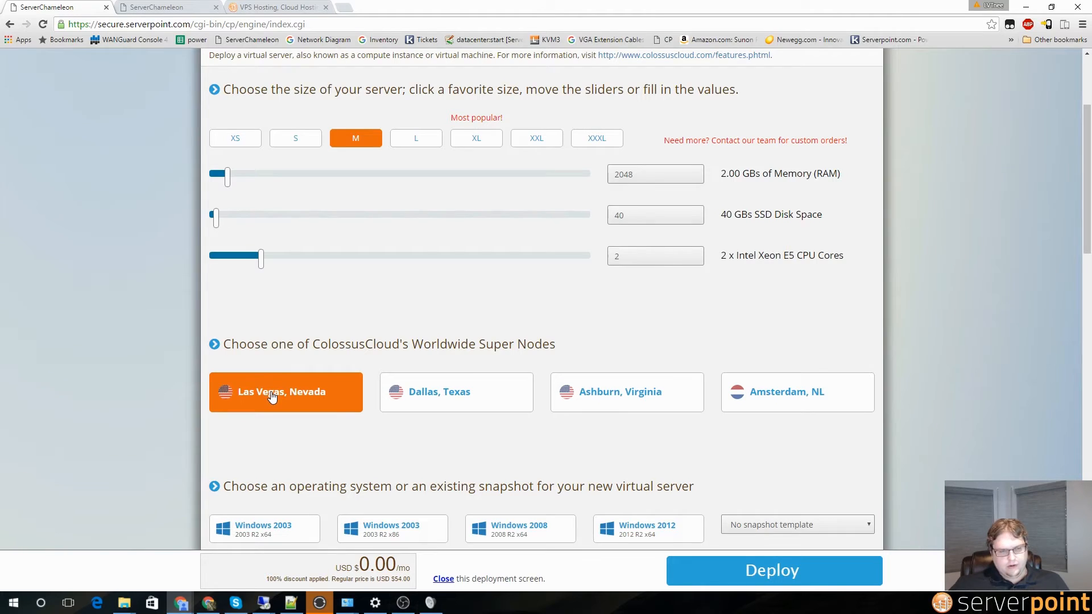
scroll(272, 396, down, 3)
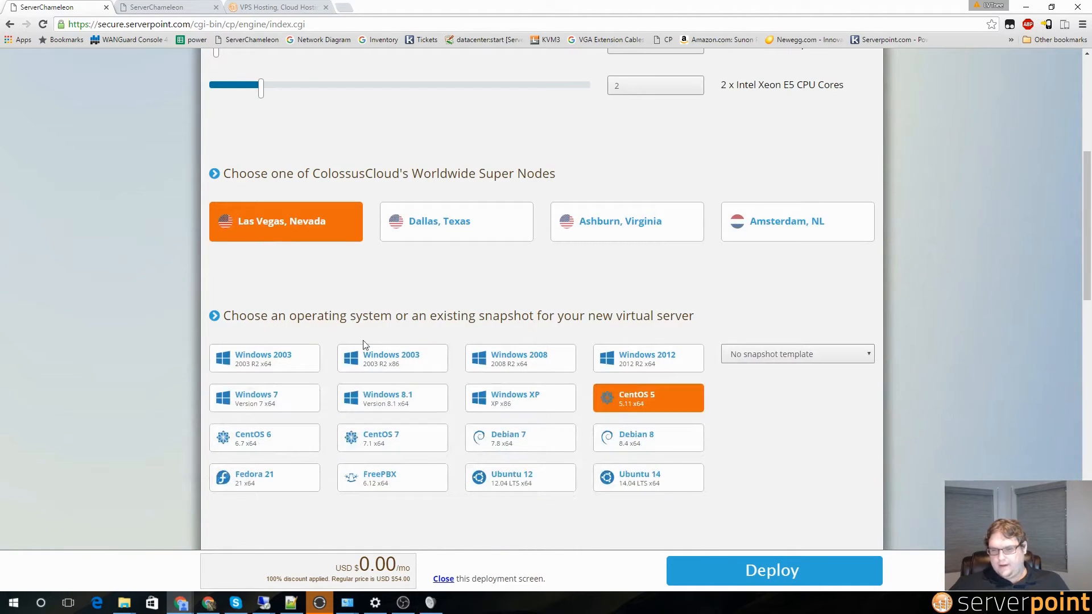
click(280, 399)
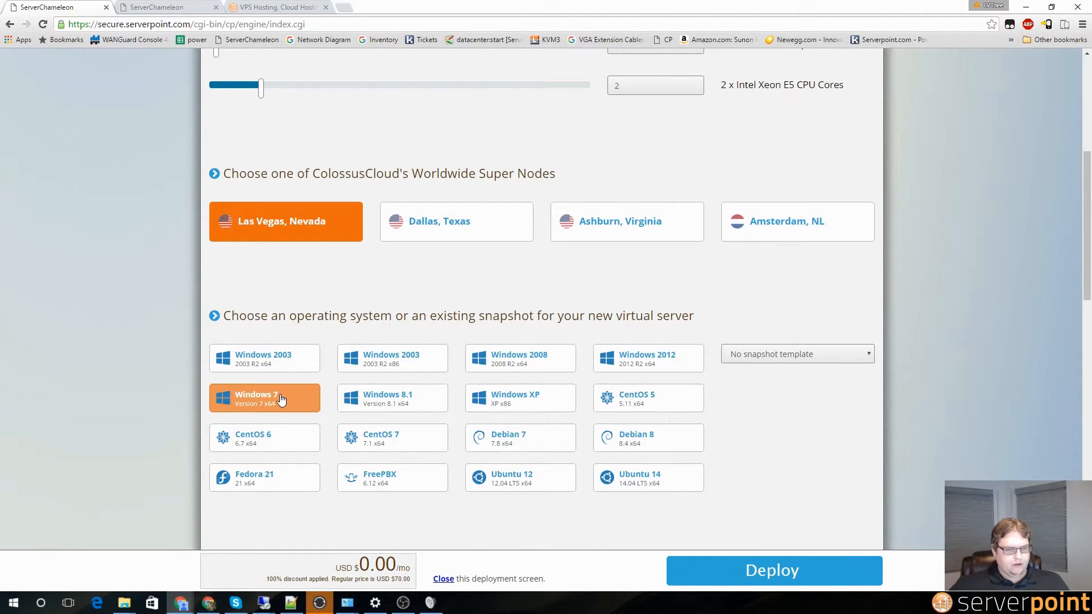
scroll(283, 398, down, 4)
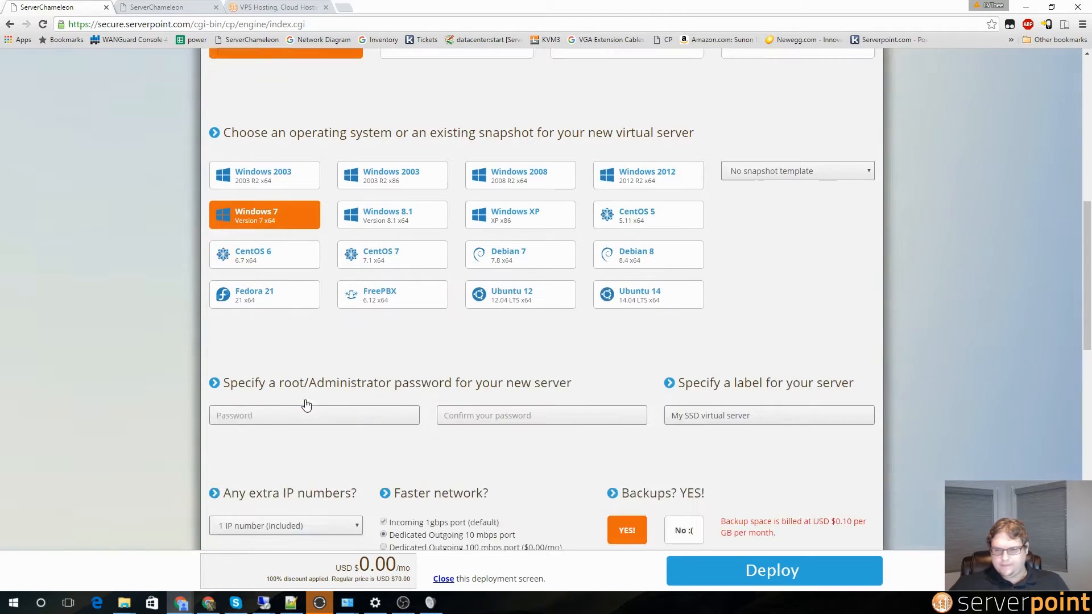
Step: Enter and confirm the administrator password for the new server
click(246, 366)
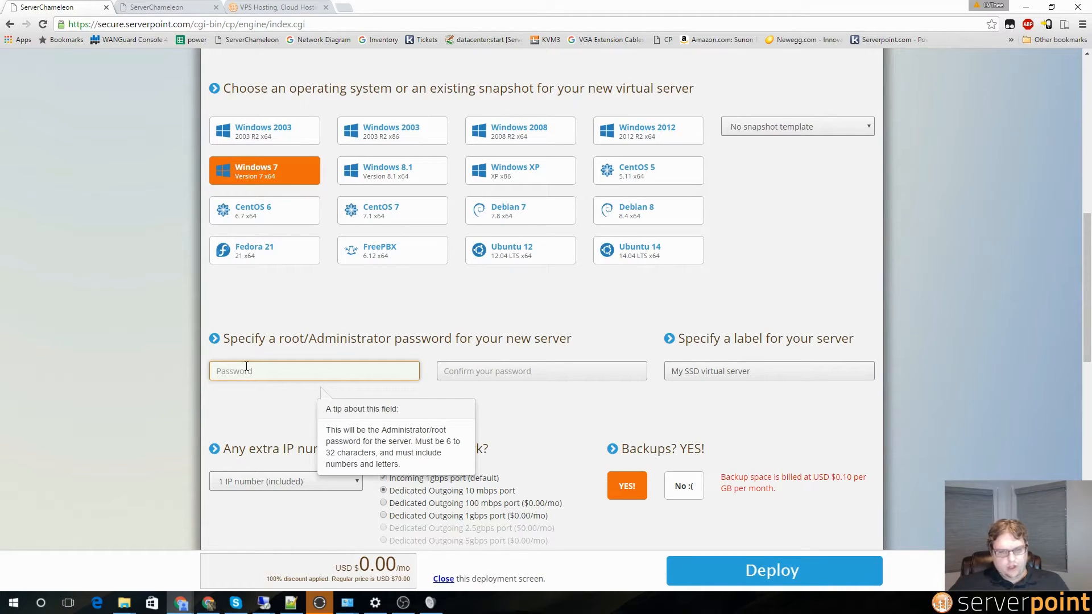
text(••)
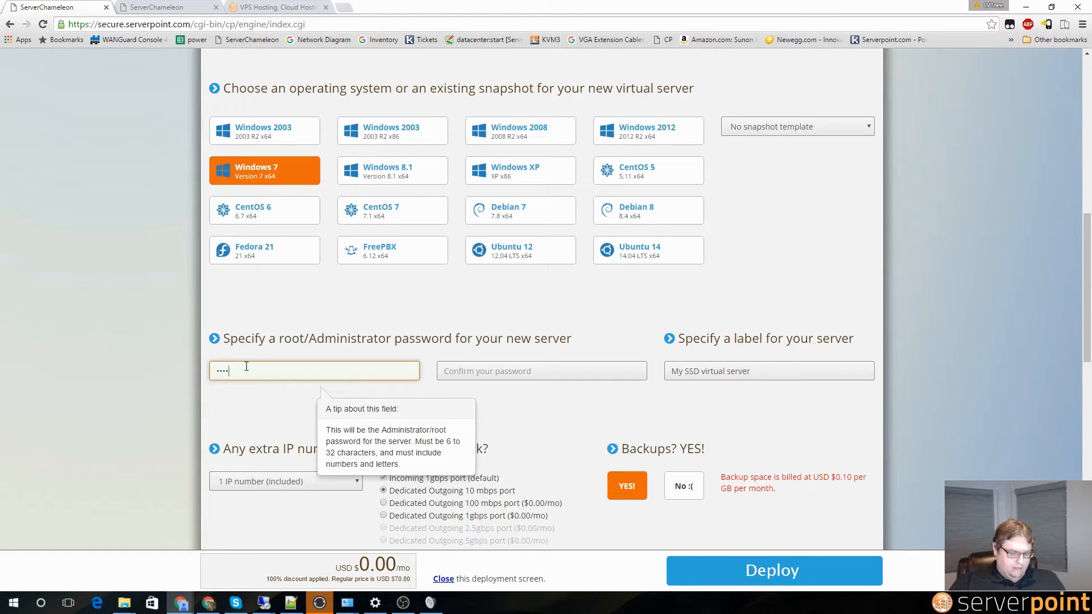
key(Tab)
text(•)
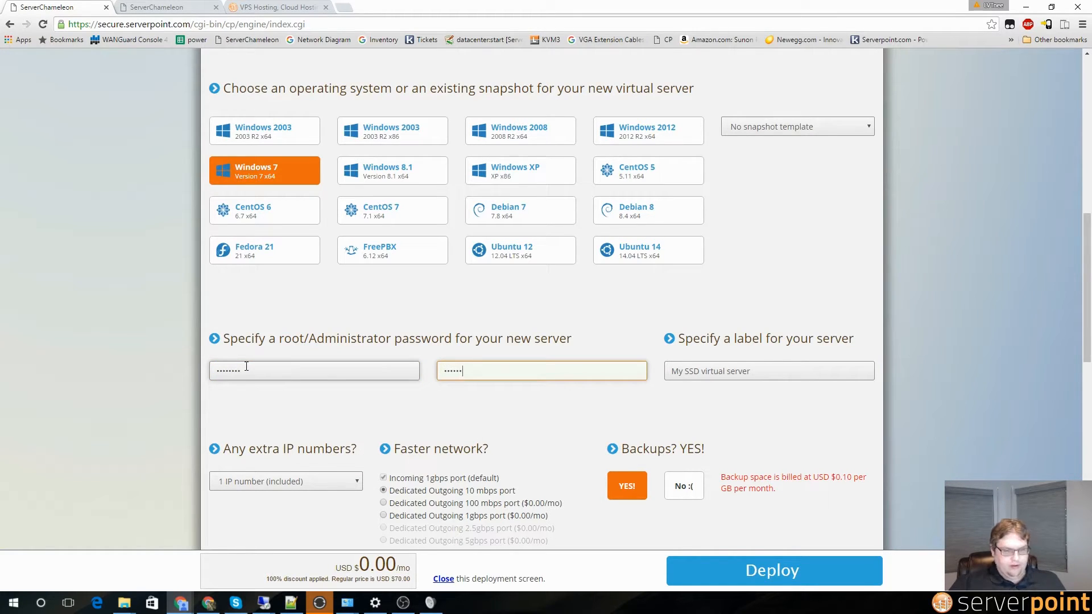
Step: Label the server 'Vpn server win 7', decline backups, and deploy it
key(Tab)
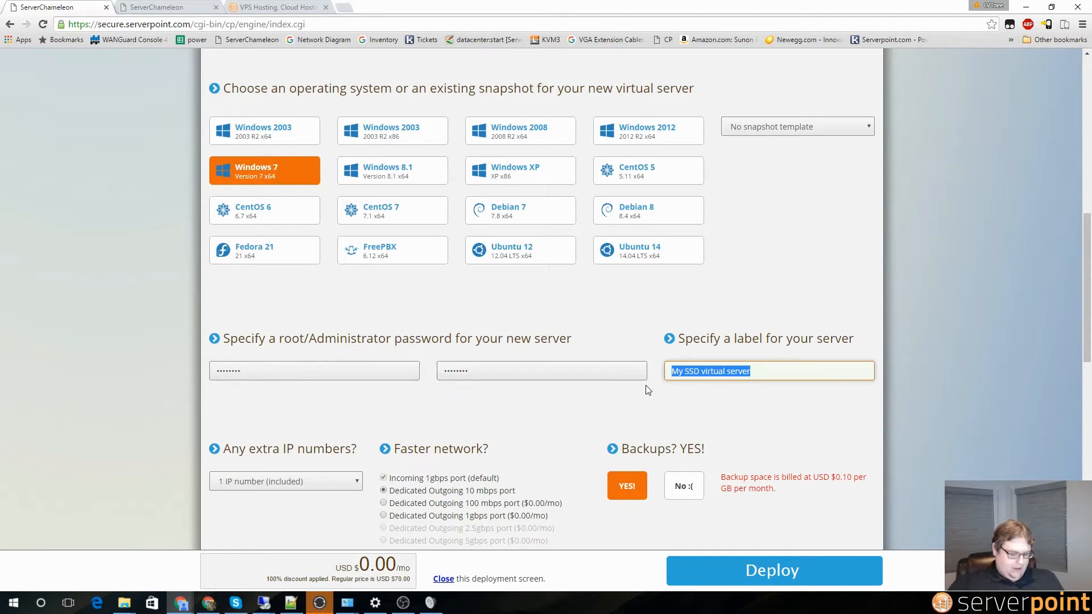
text(Vpn server)
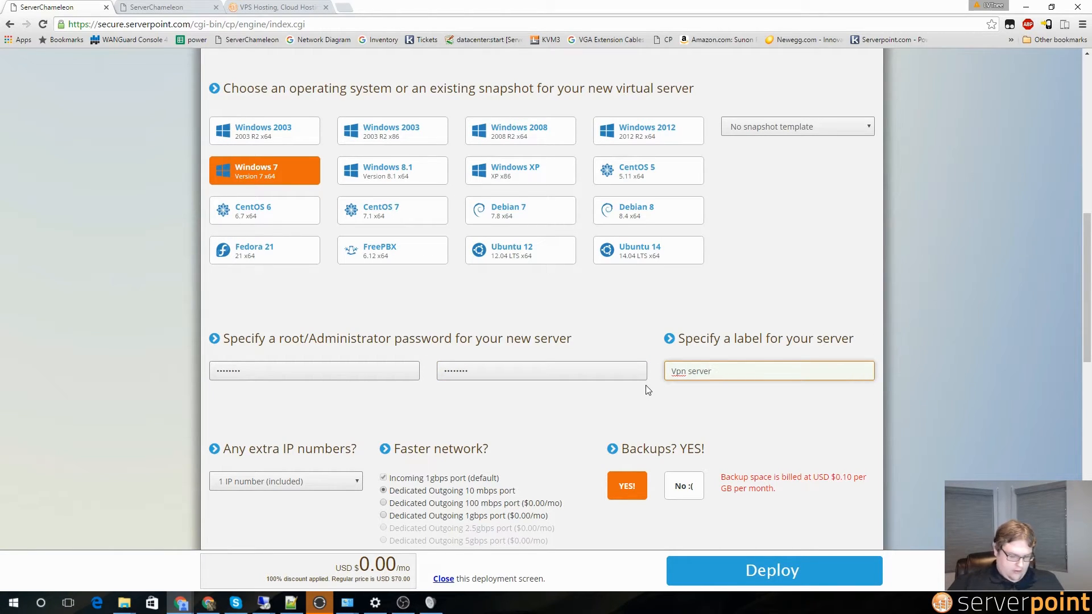
text( win 7)
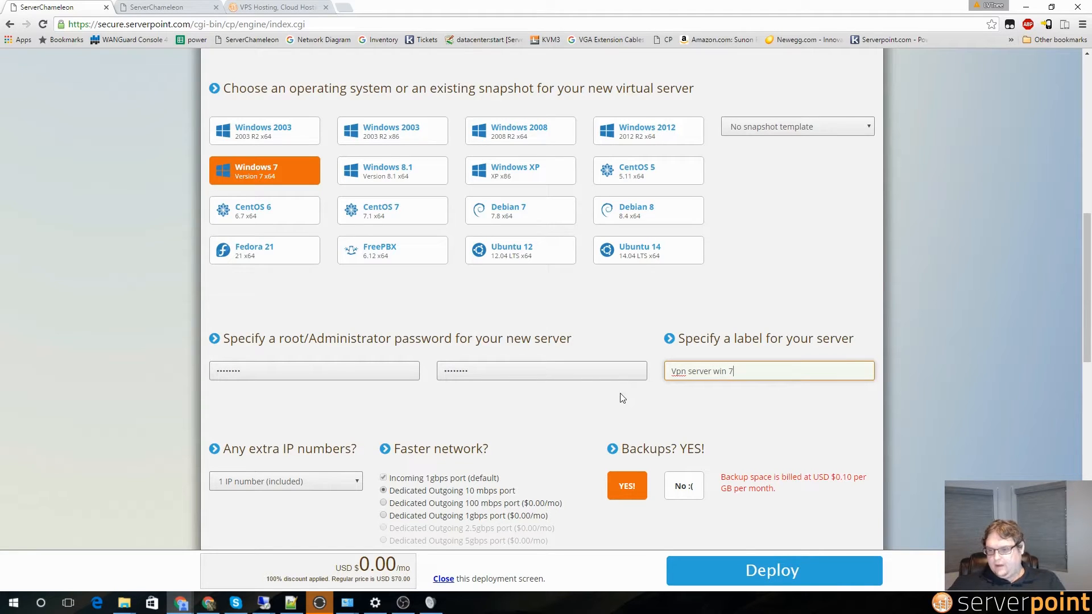
click(694, 491)
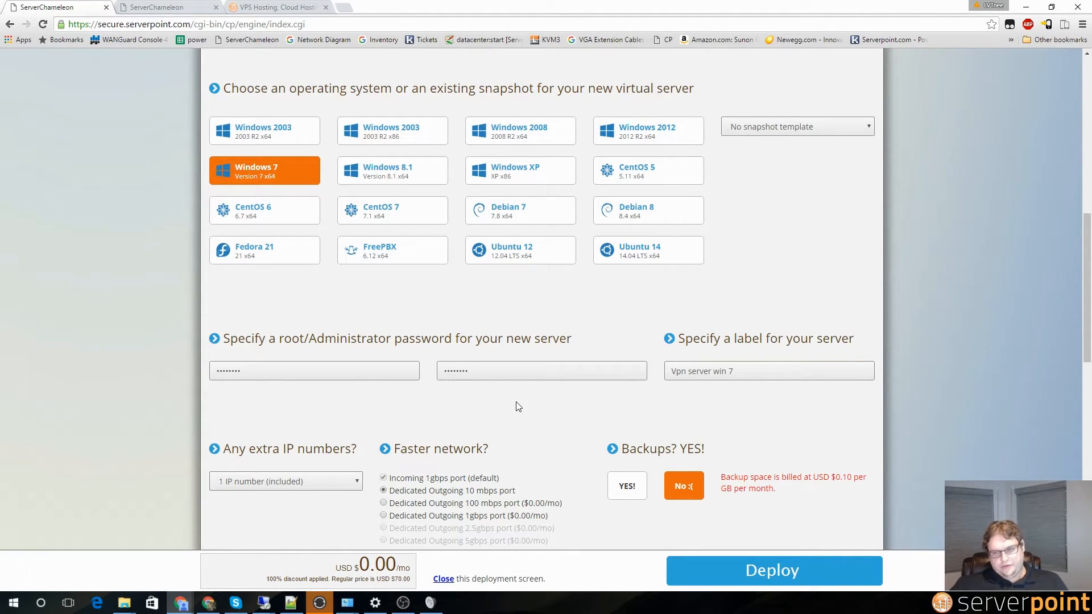
scroll(645, 498, down, 2)
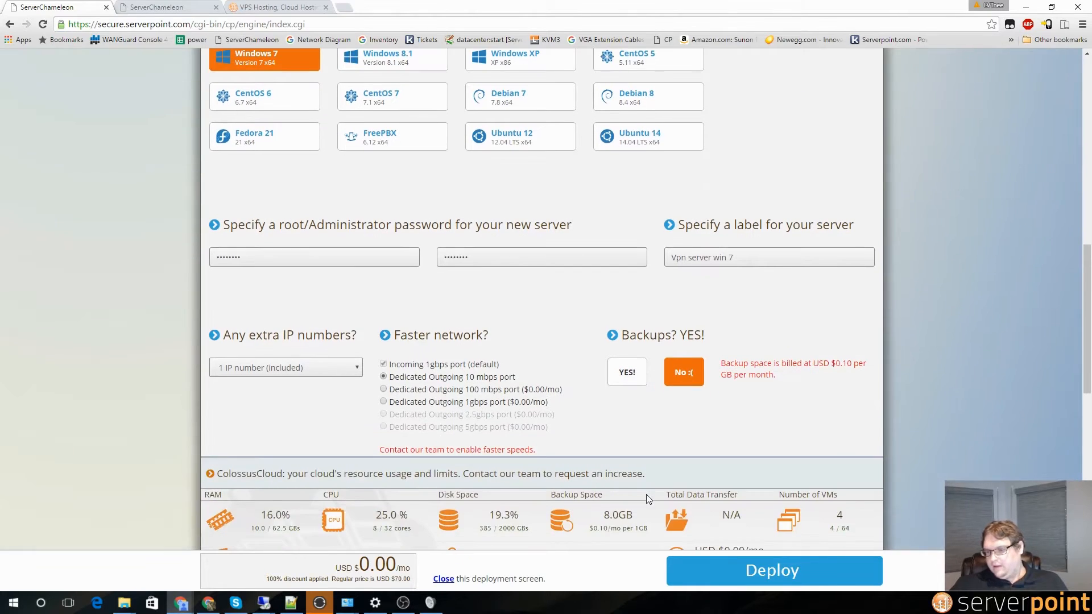
click(758, 575)
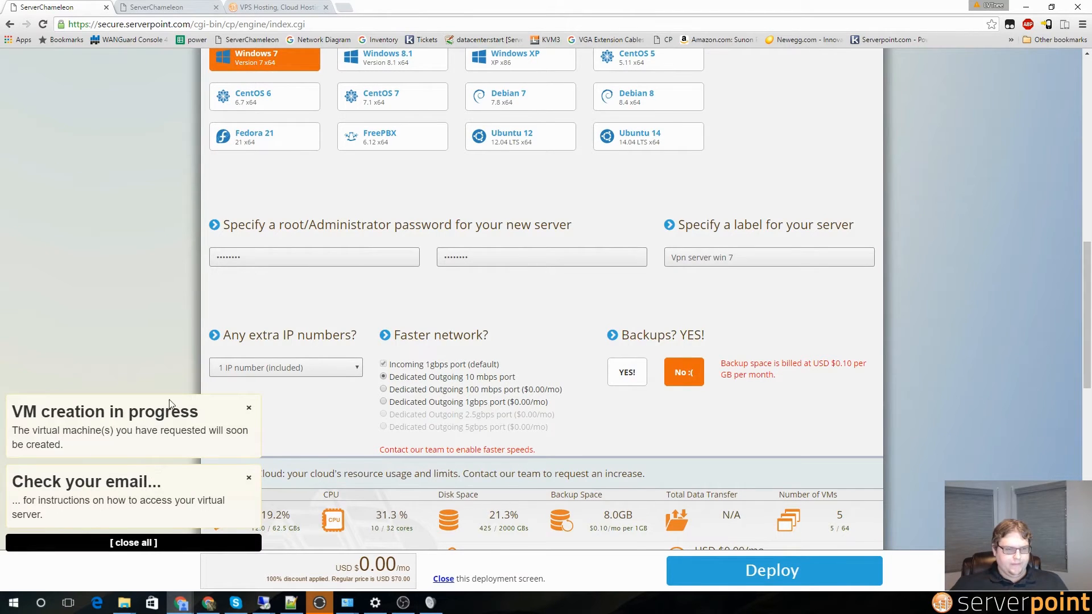
Step: Open the ColossusCloud Manager overview and select the Vpn server win 7 IP 216.108.227.252
scroll(211, 358, up, 12)
mouse_move(272, 110)
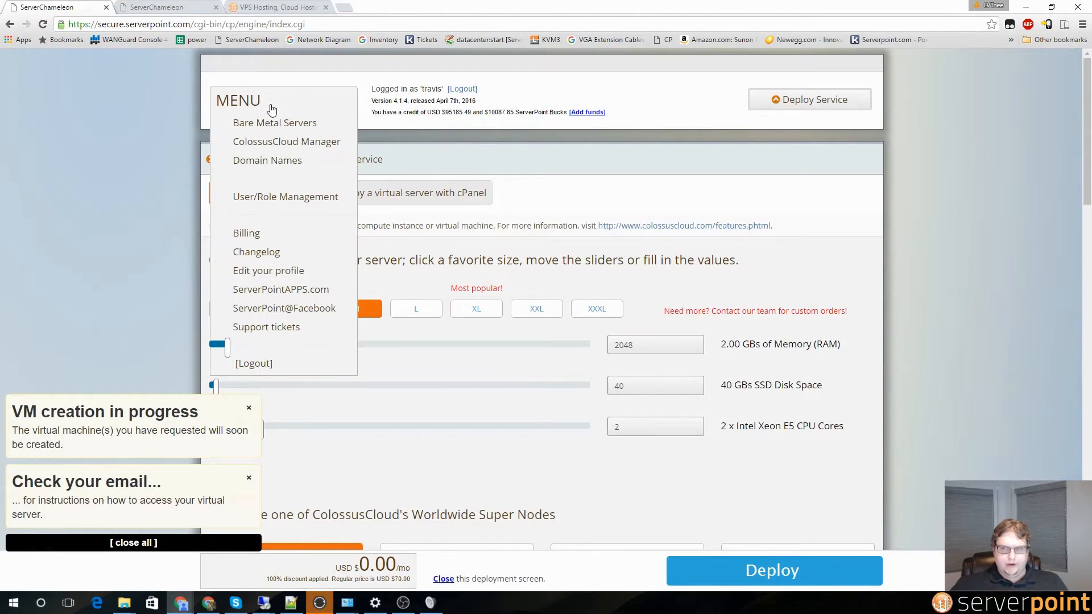
click(275, 145)
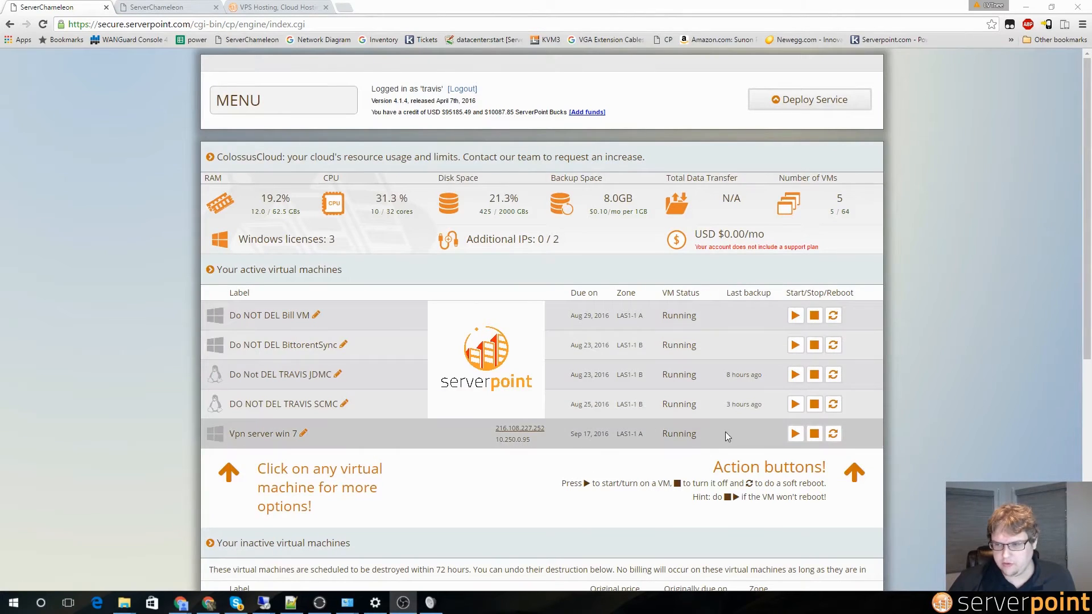
drag(669, 437, 696, 436)
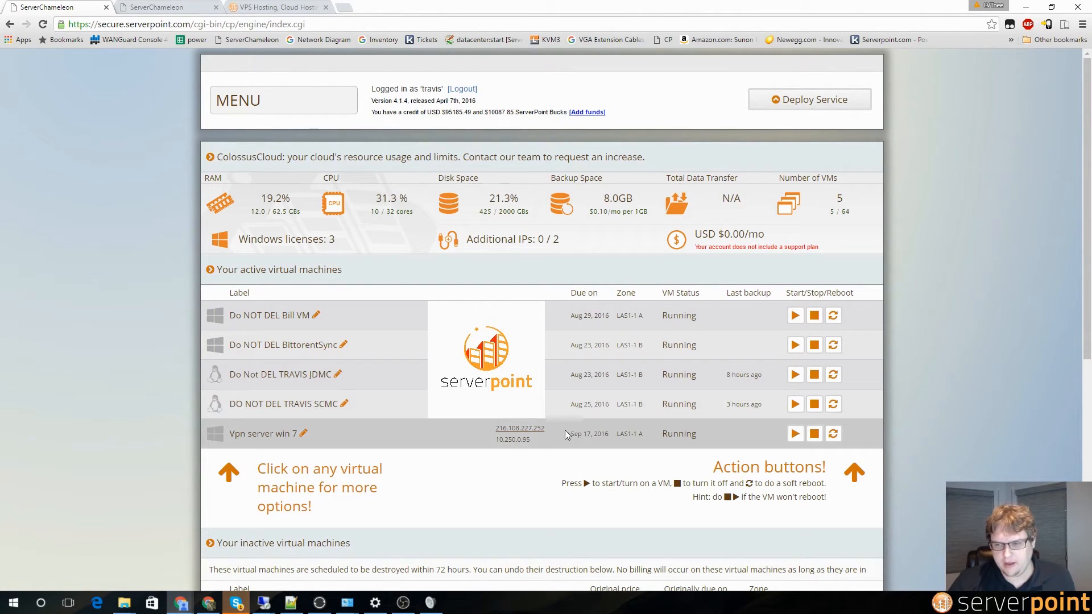
mouse_move(496, 440)
mouse_down()
mouse_move(525, 436)
mouse_move(497, 431)
mouse_up()
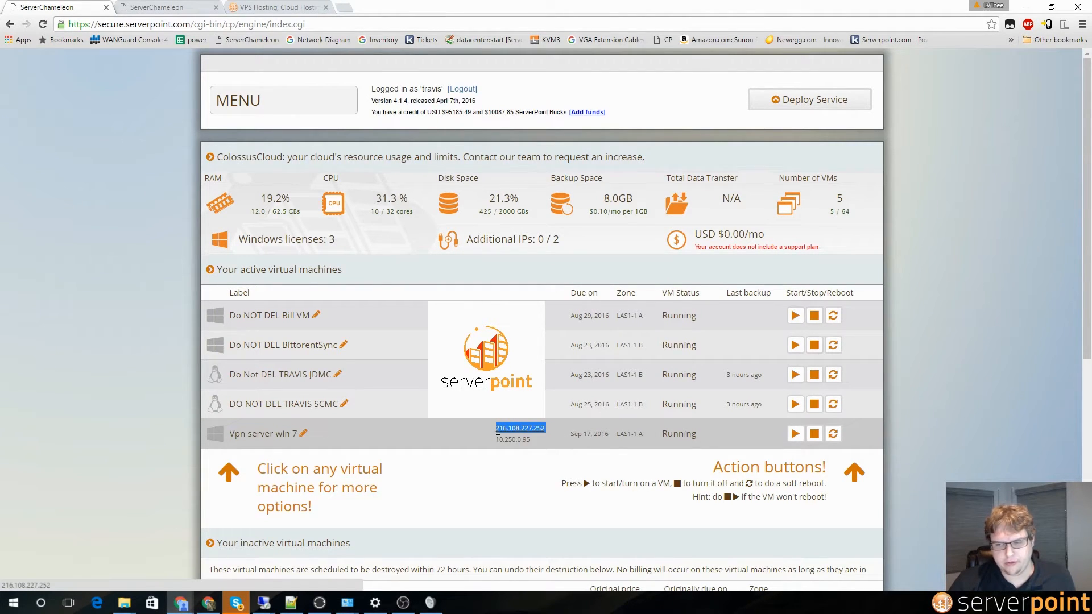
Step: Copy the IP 216.108.227.252 and launch Remote Desktop Connection by searching 'remote' in Start
right_click(526, 434)
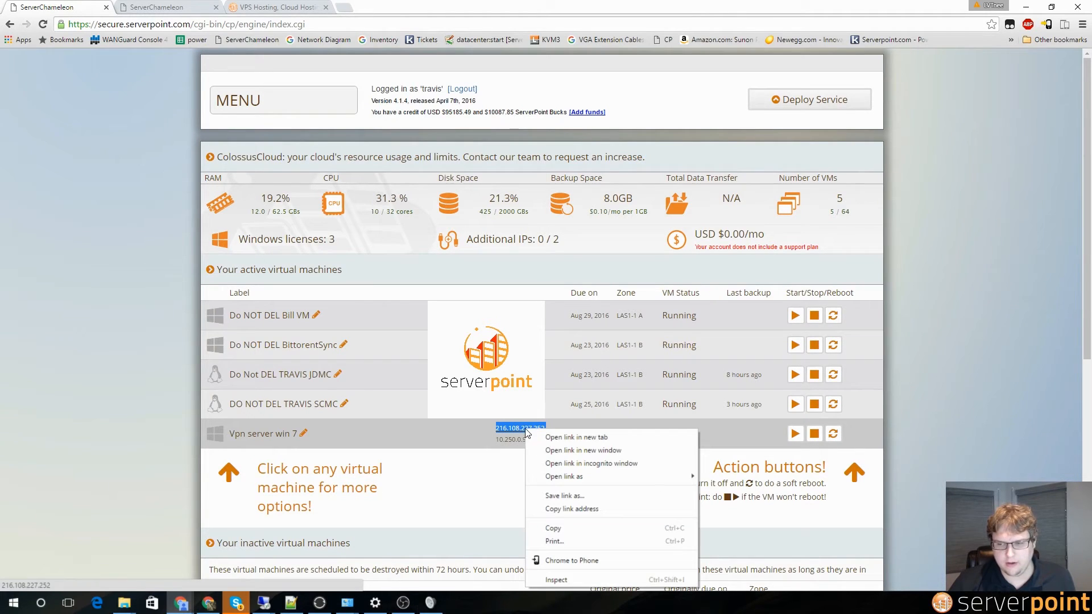
click(552, 529)
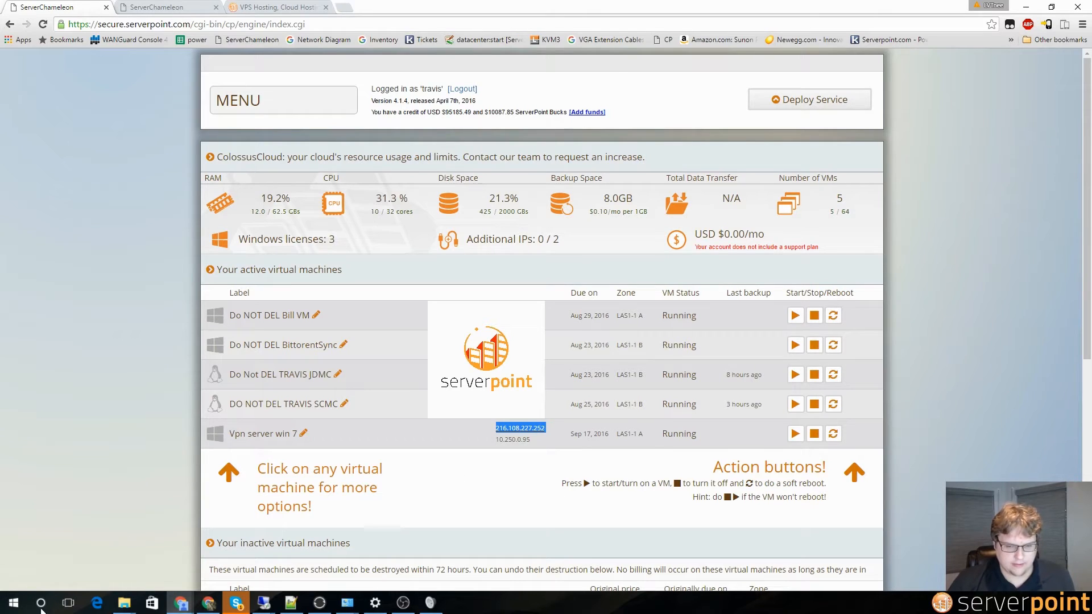
click(14, 603)
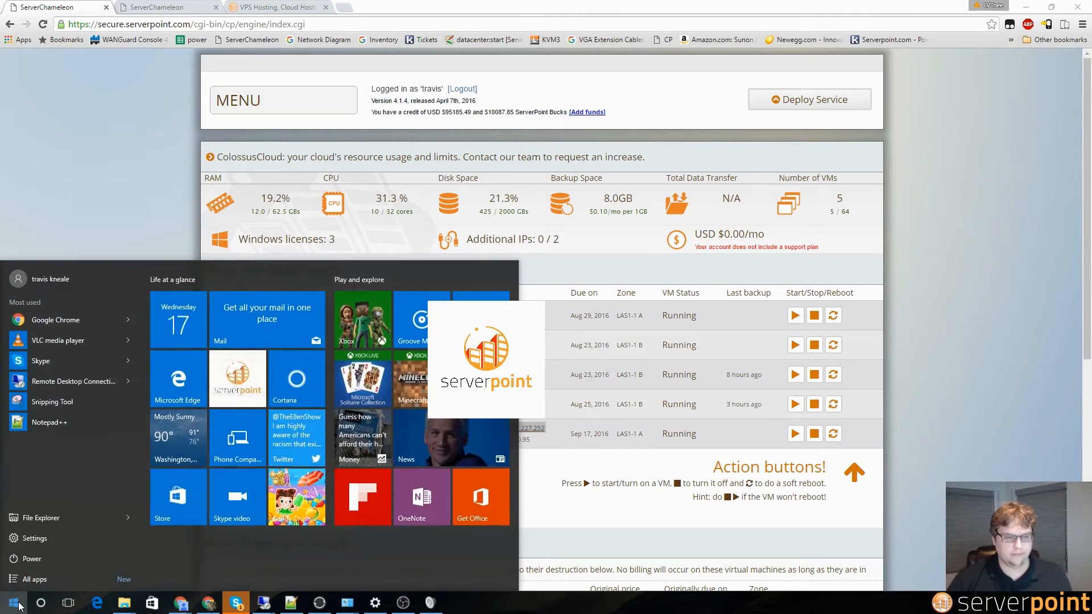
click(13, 603)
text(remote)
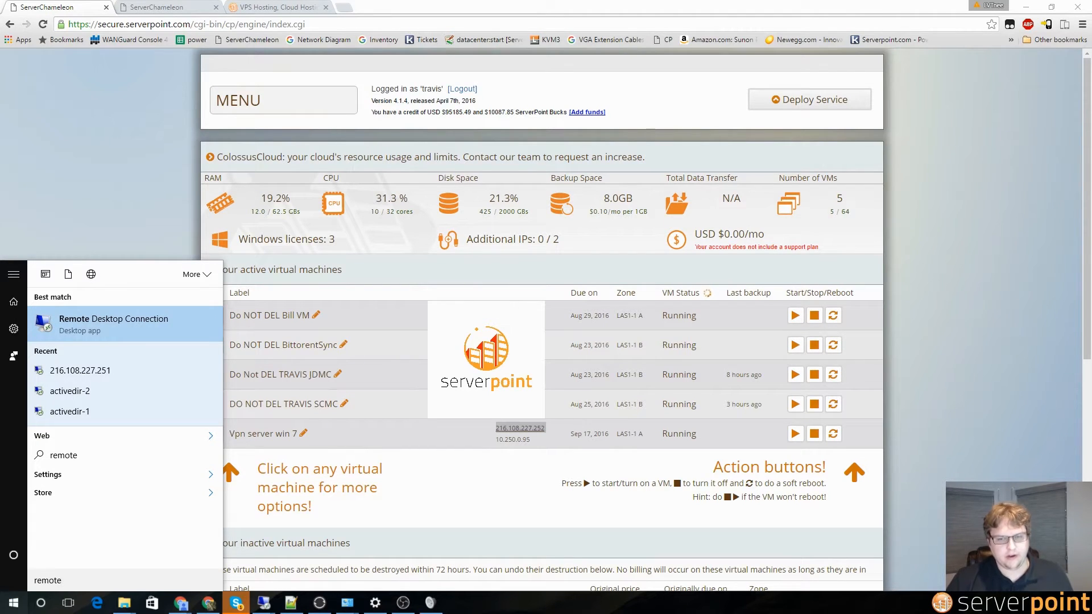
click(146, 328)
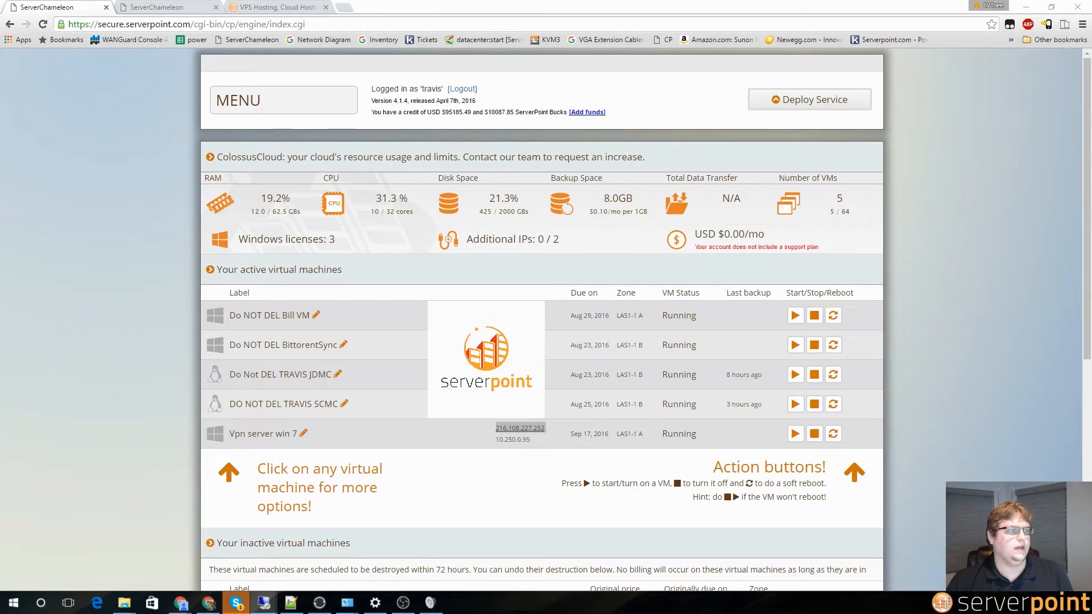
drag(575, 160, 540, 163)
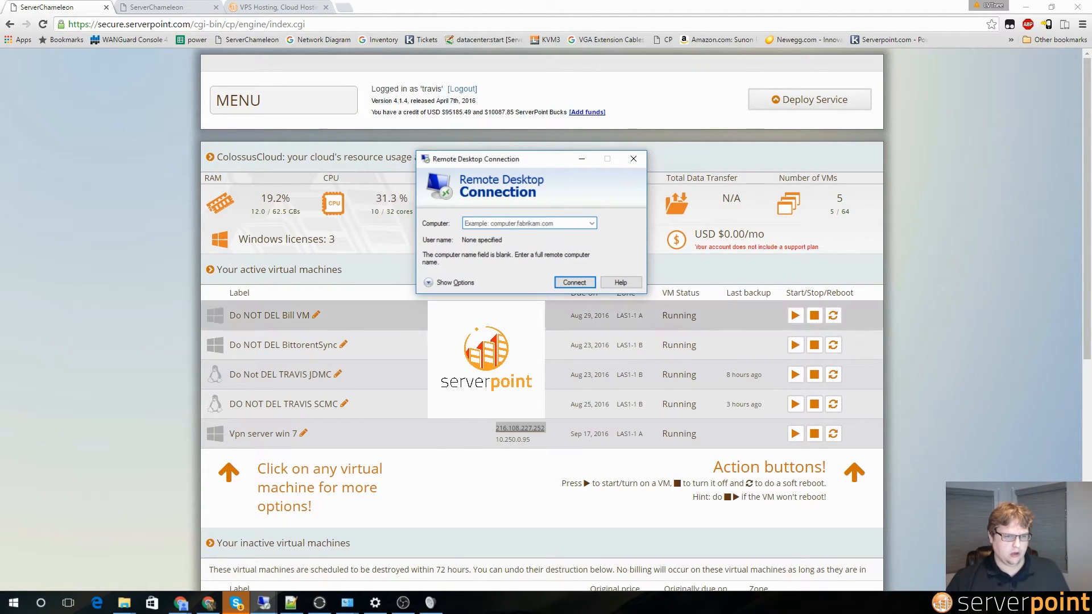
Step: Paste 216.108.227.252 as the remote computer and start connecting
click(491, 223)
key(ctrl+v)
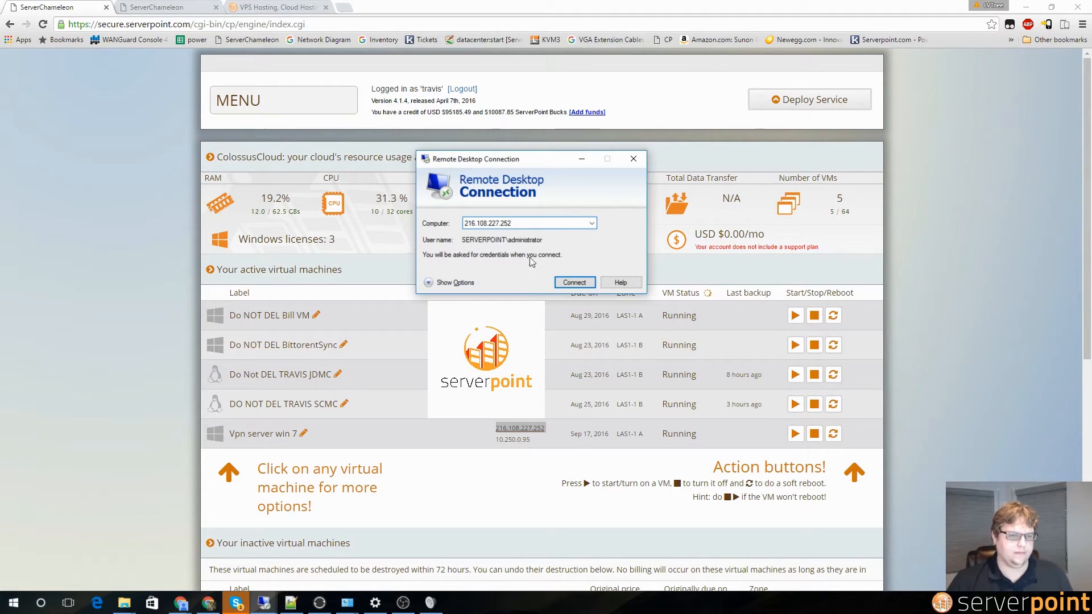
click(579, 284)
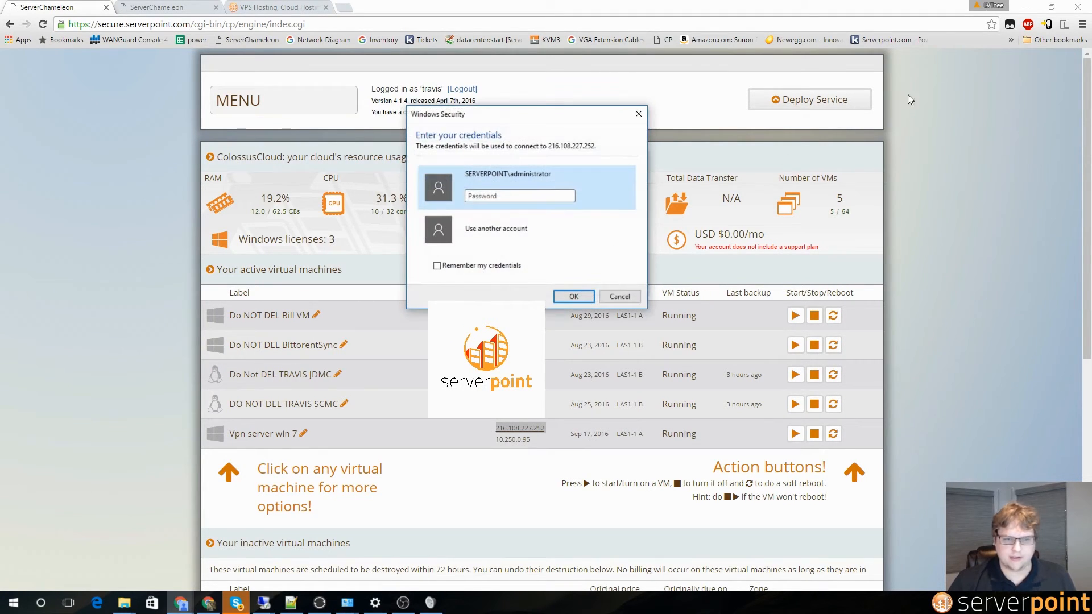
Step: Sign in with the administrator account and accept the unverified certificate
click(498, 230)
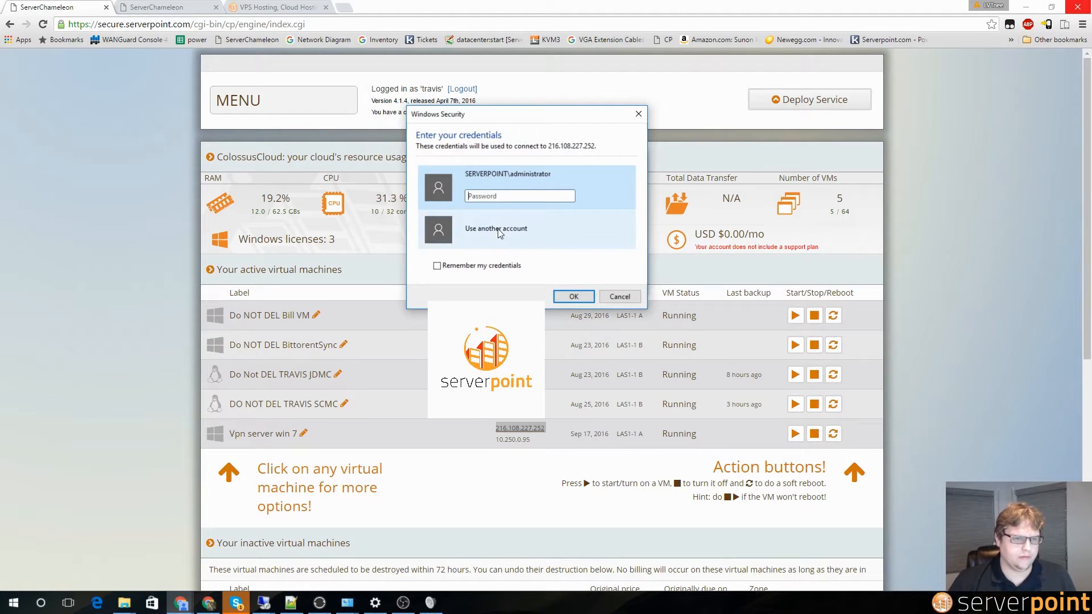
click(497, 221)
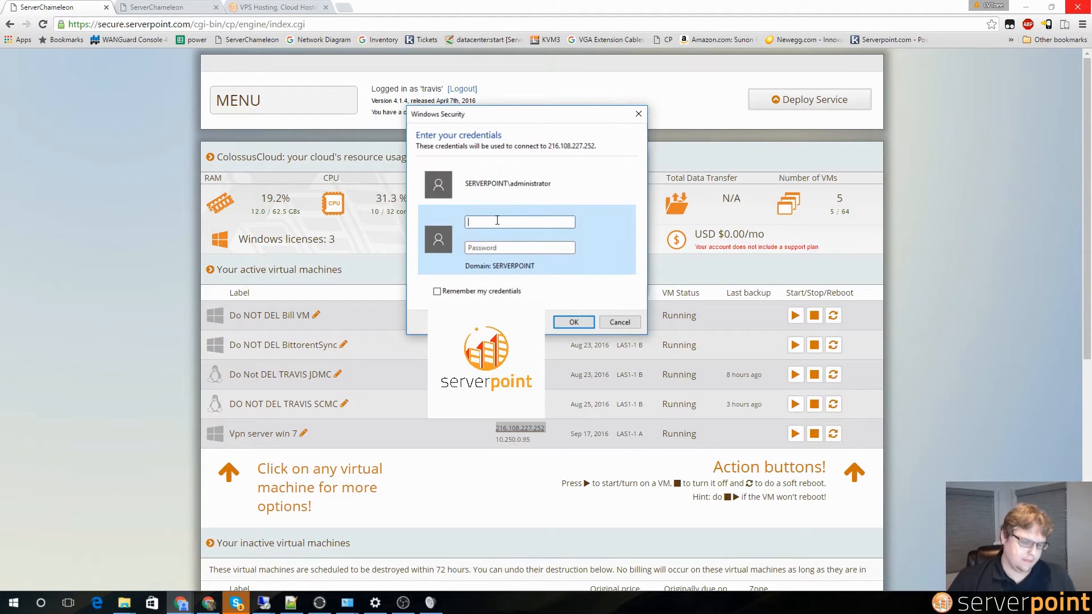
text(administrator)
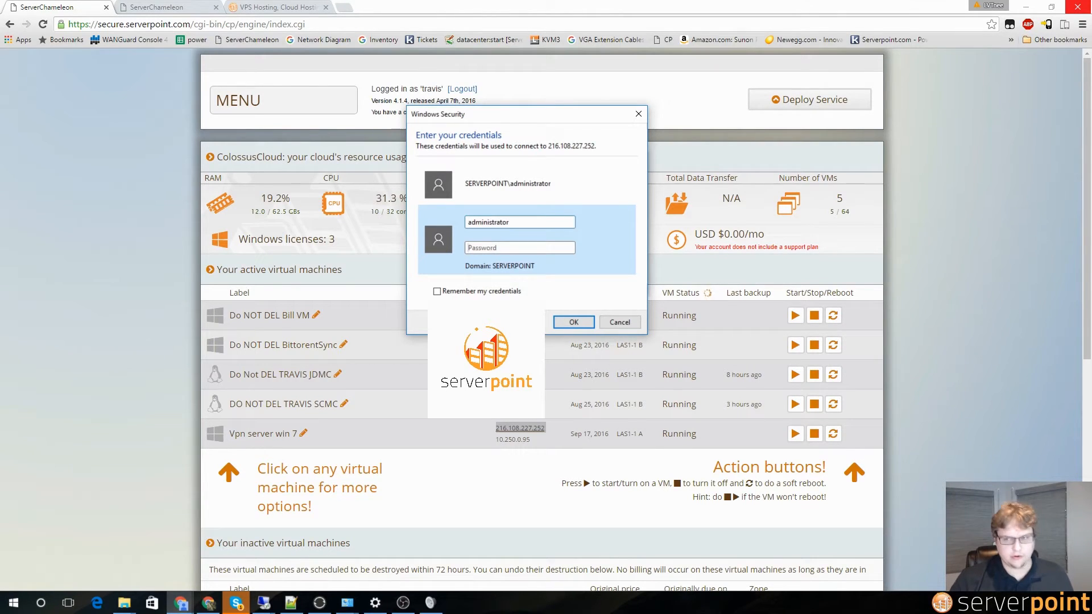
text(••)
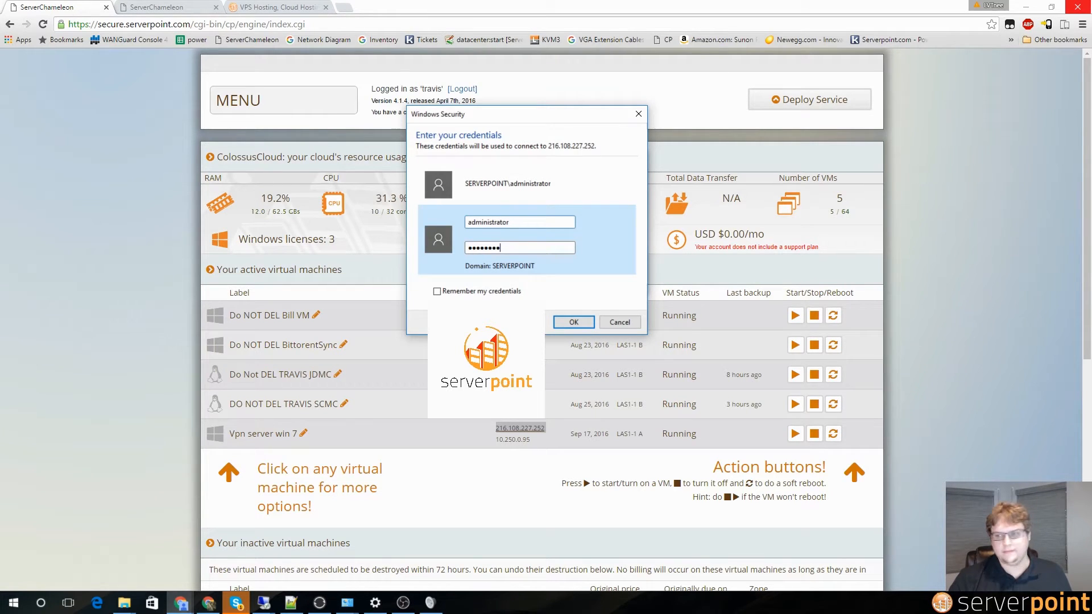
key(Return)
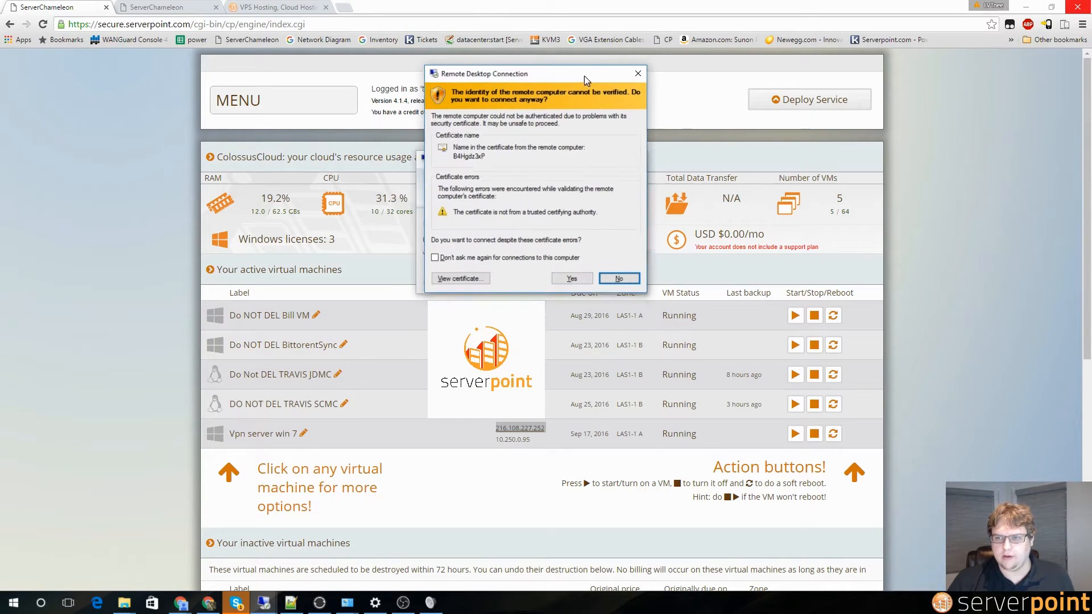
click(571, 278)
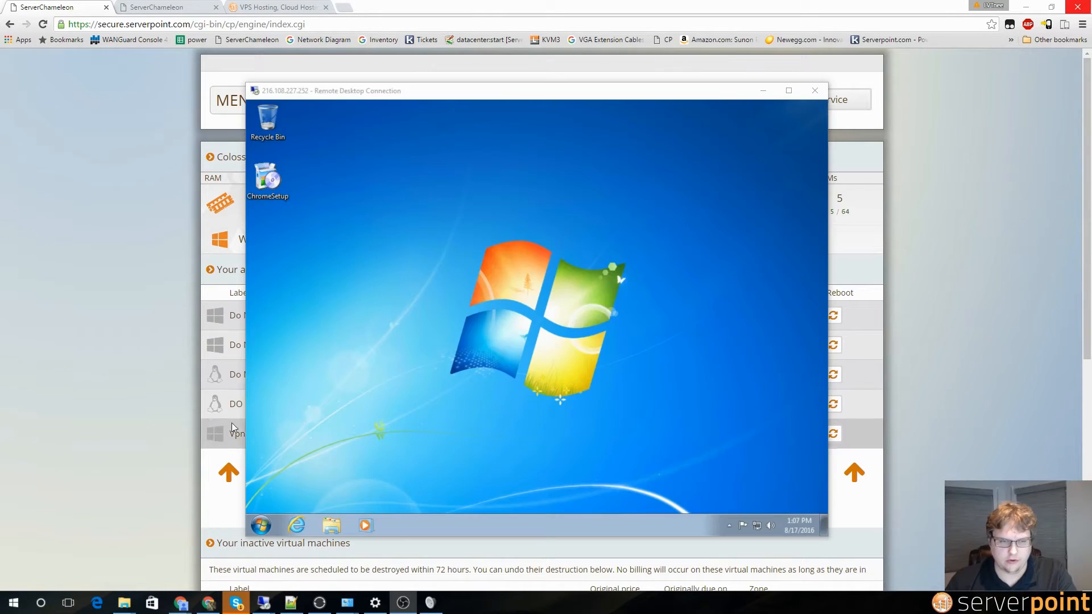
Step: On the VM, go Control Panel > Network and Internet > Network and Sharing Center > Change adapter settings
click(260, 526)
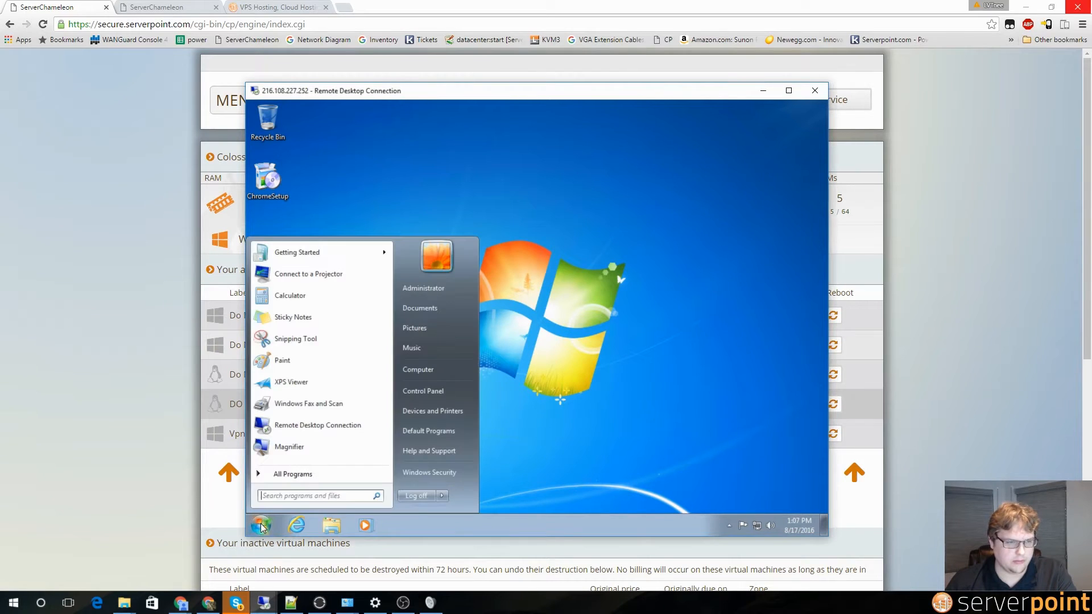
click(411, 392)
click(429, 276)
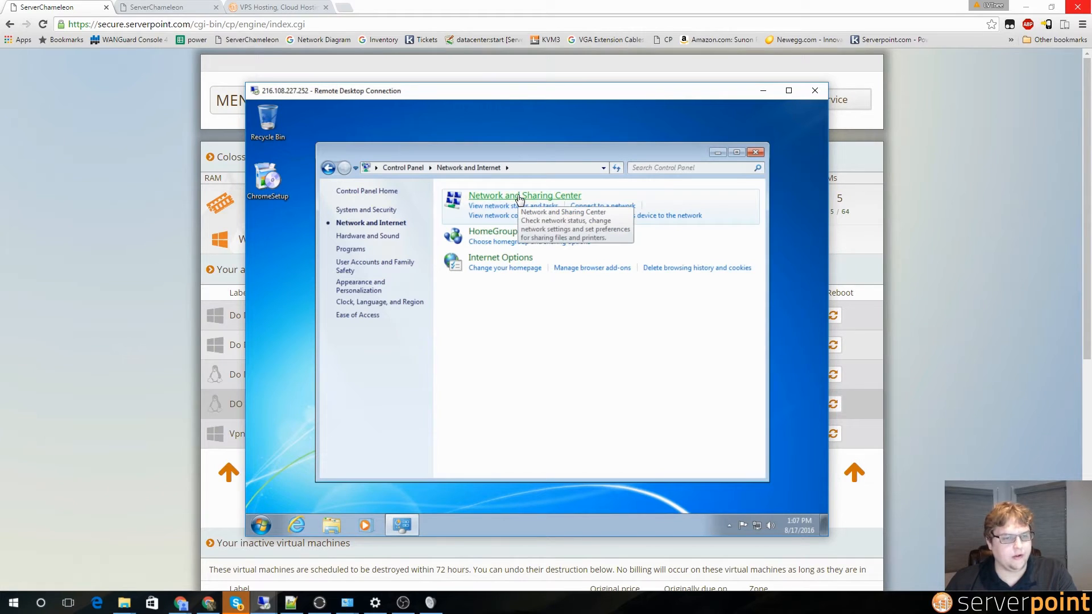
click(519, 198)
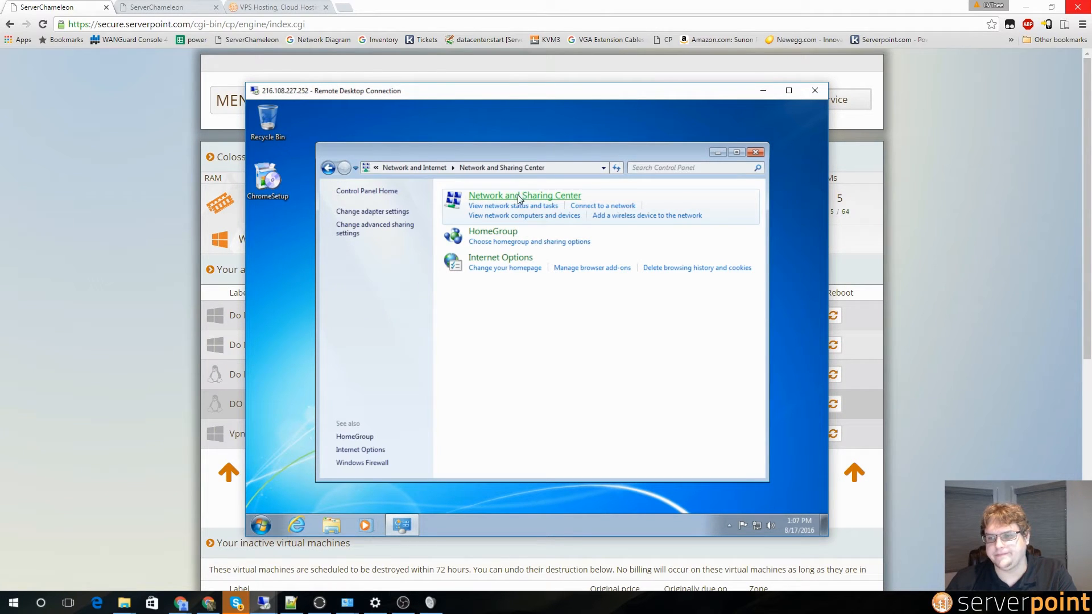
click(383, 211)
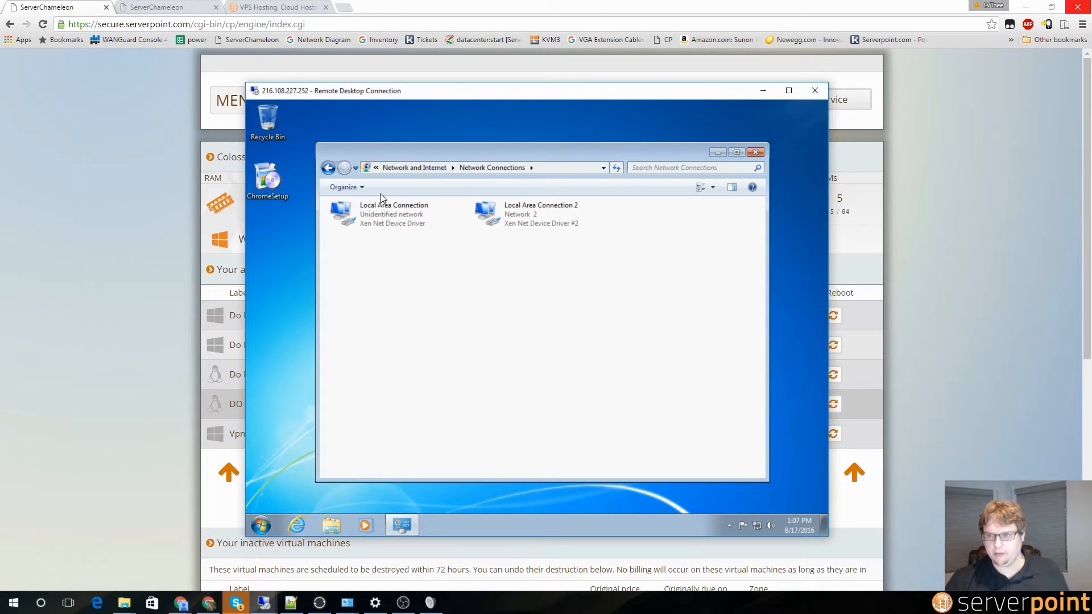
Step: Start a New Incoming Connection from the File menu and allow the Administrator account
key(alt)
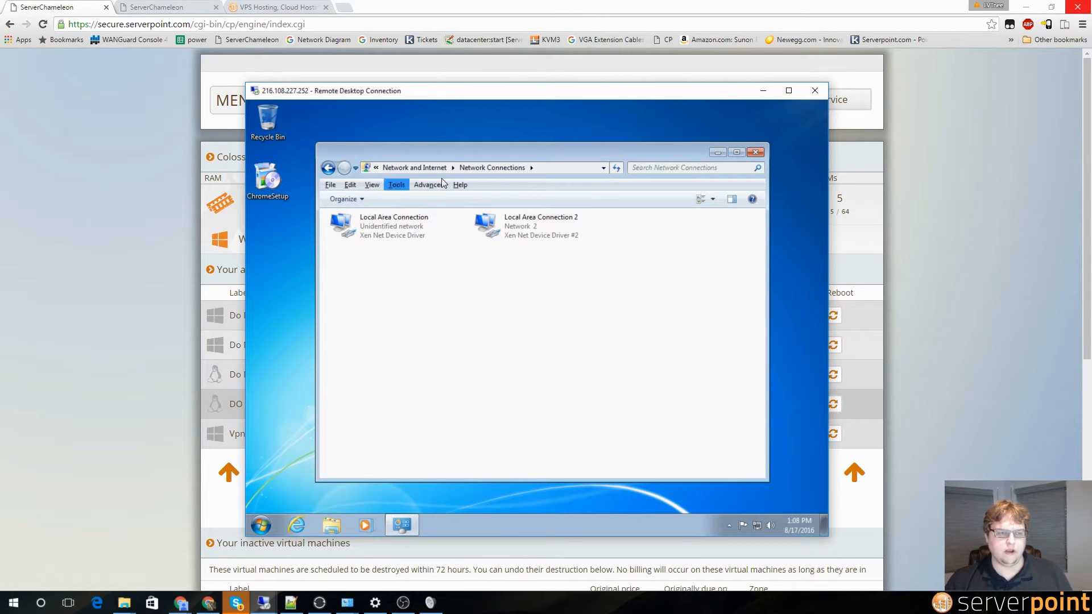
click(330, 185)
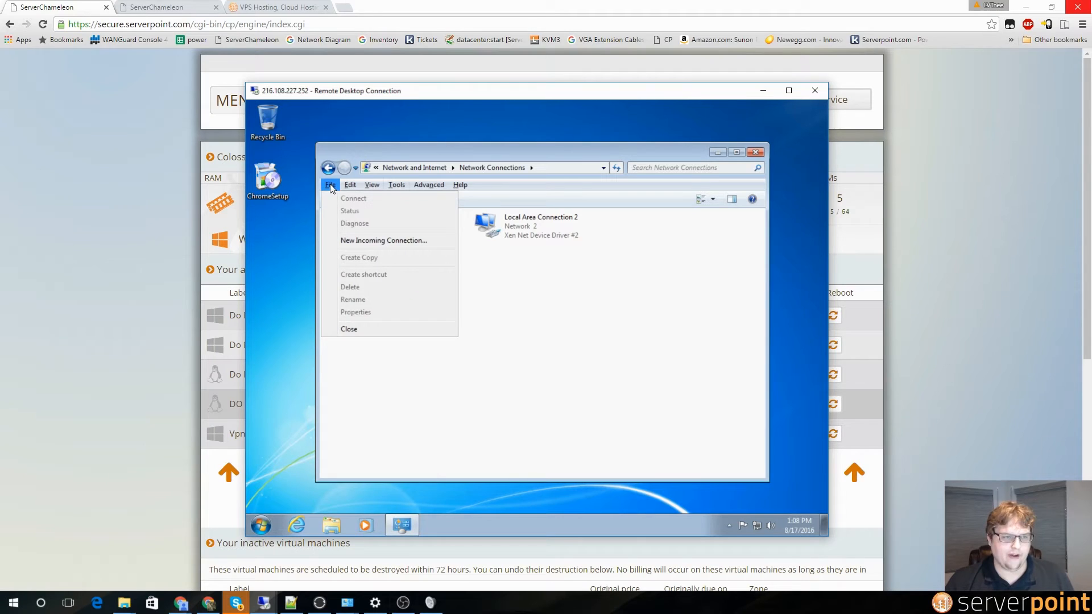
click(359, 241)
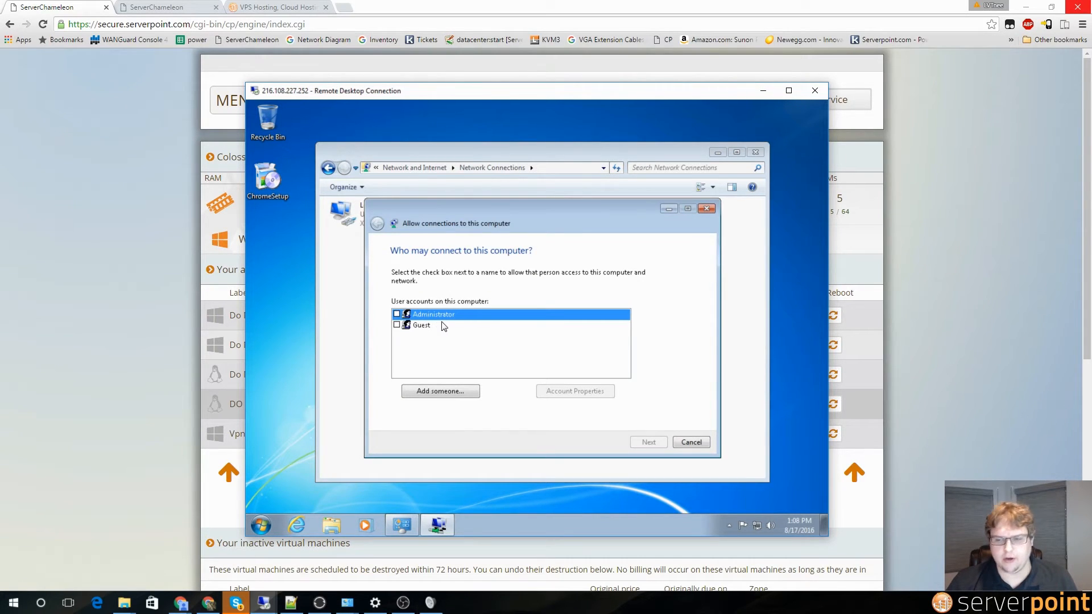
click(396, 314)
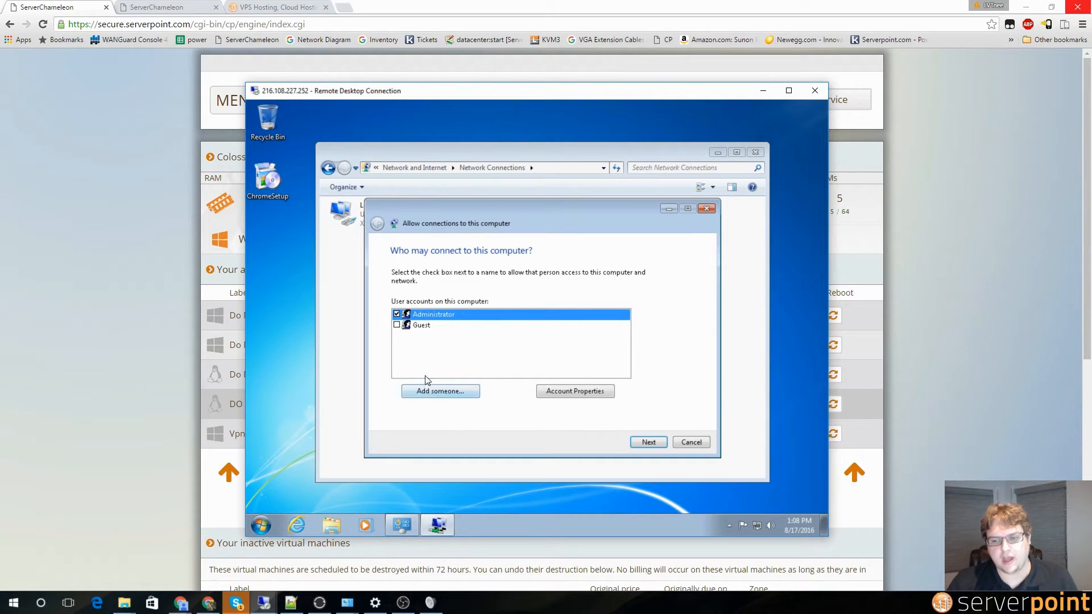
click(649, 443)
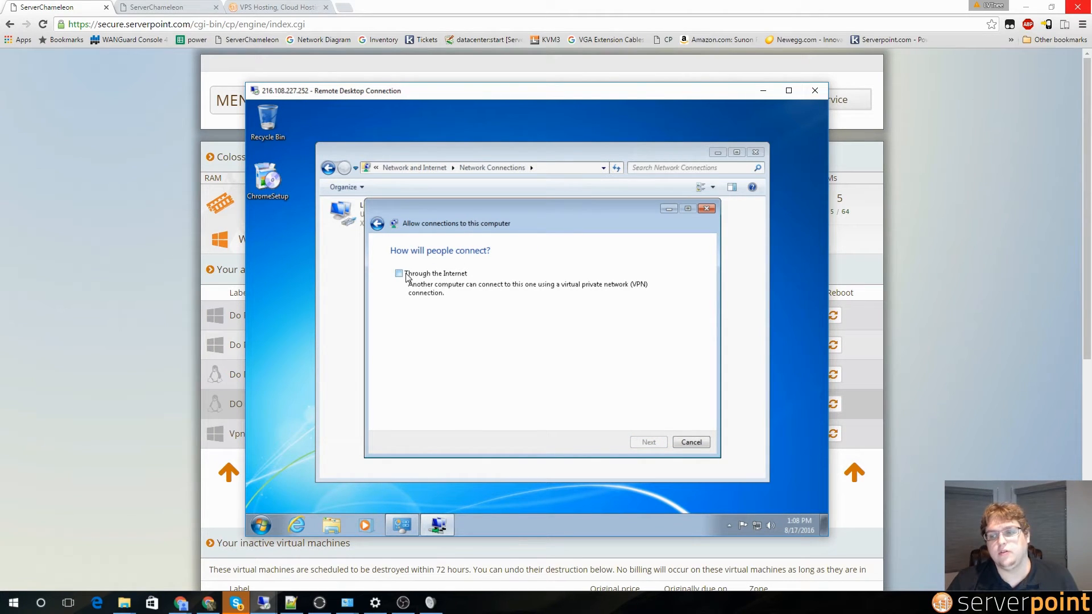
Step: Allow connections through the Internet via VPN, grant access, and close the finished wizard
click(407, 275)
click(646, 443)
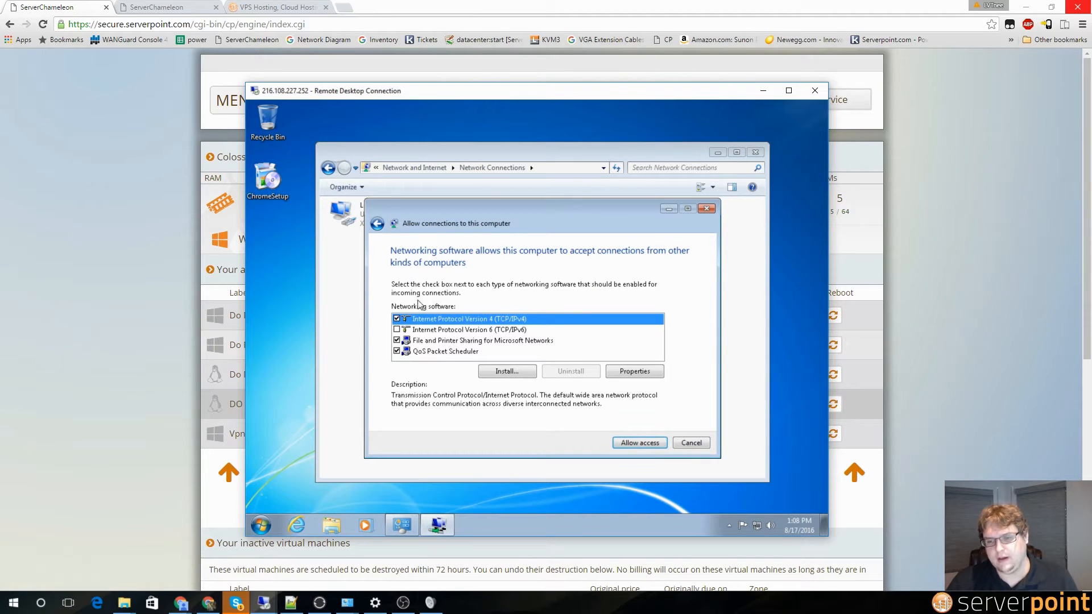
click(641, 442)
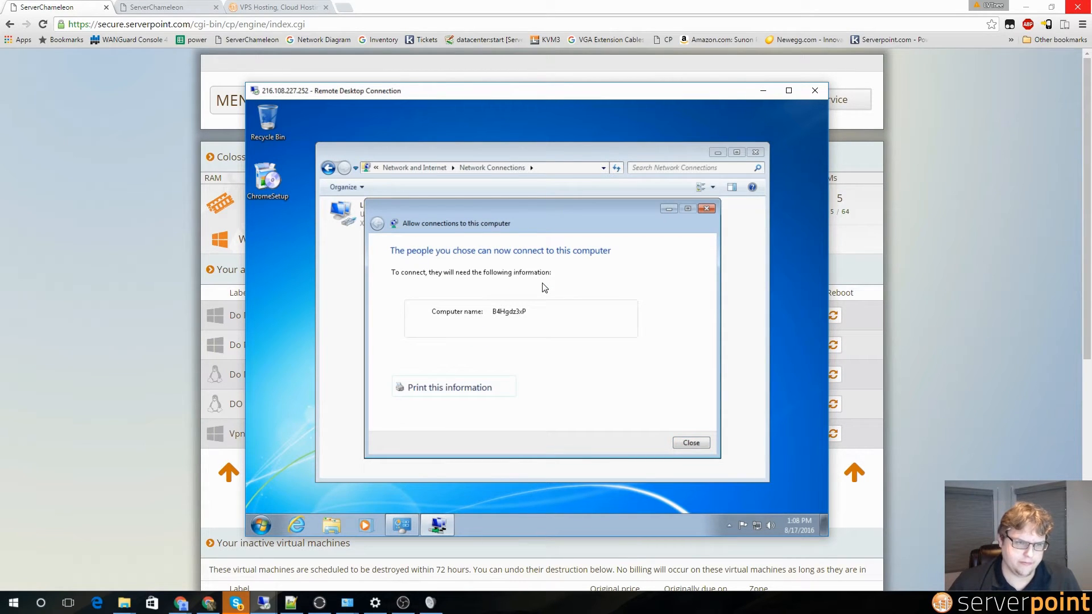
click(698, 444)
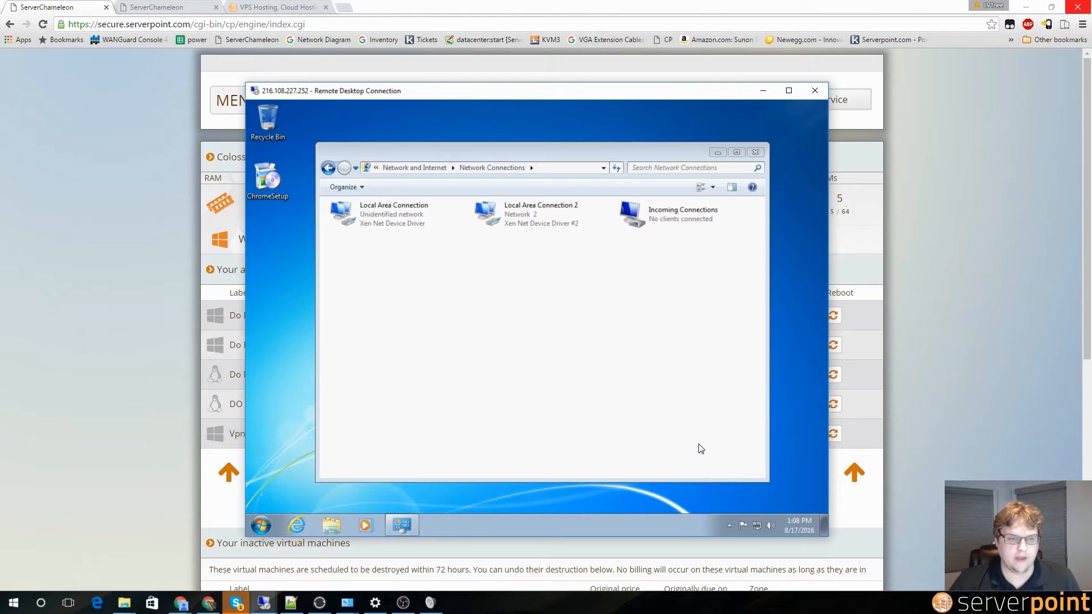
click(639, 216)
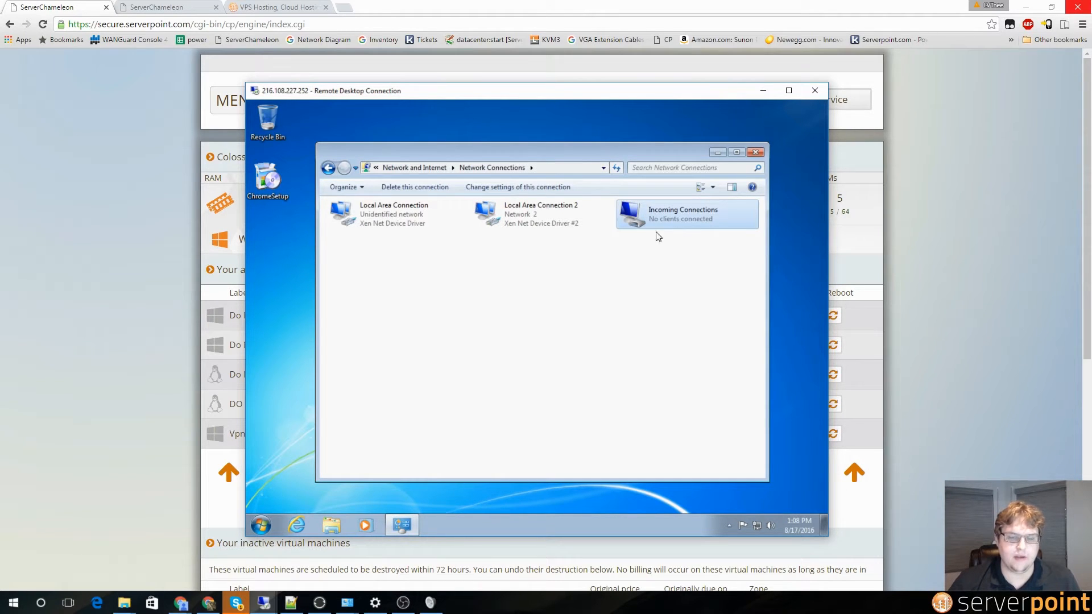
click(661, 293)
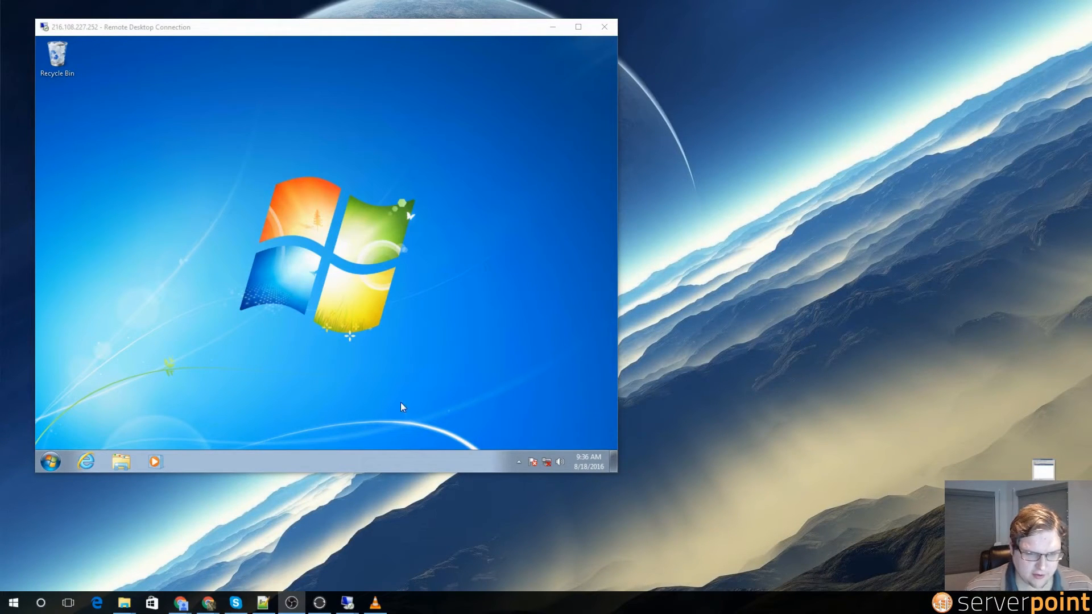
Step: Open the IPv4 Properties of the VM's Incoming Connections through Network and Sharing Center
click(56, 459)
text(netwo)
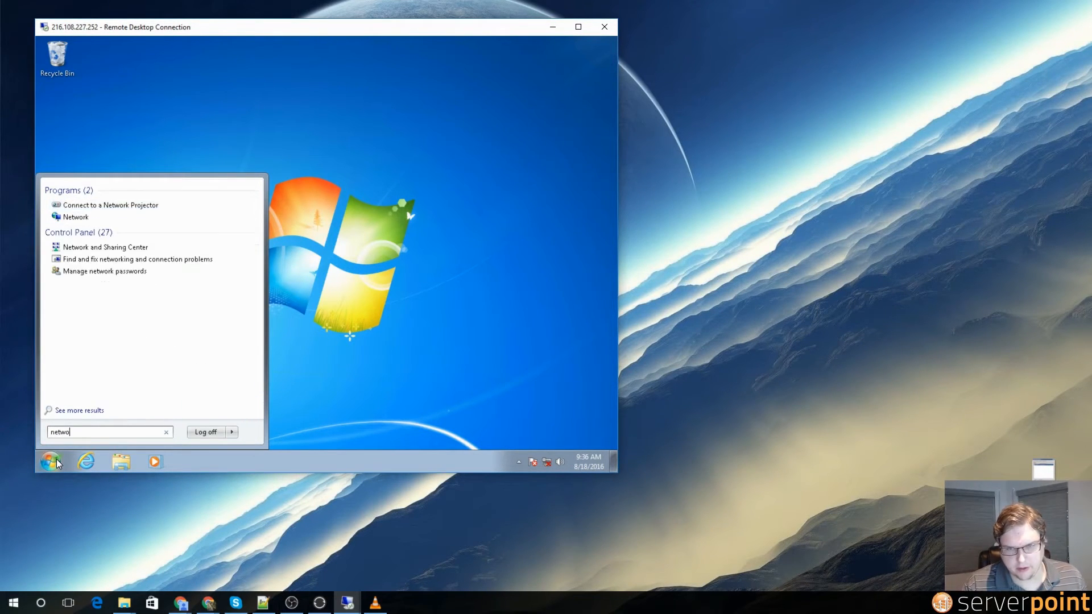
key(Down)
key(Down)
key(Down)
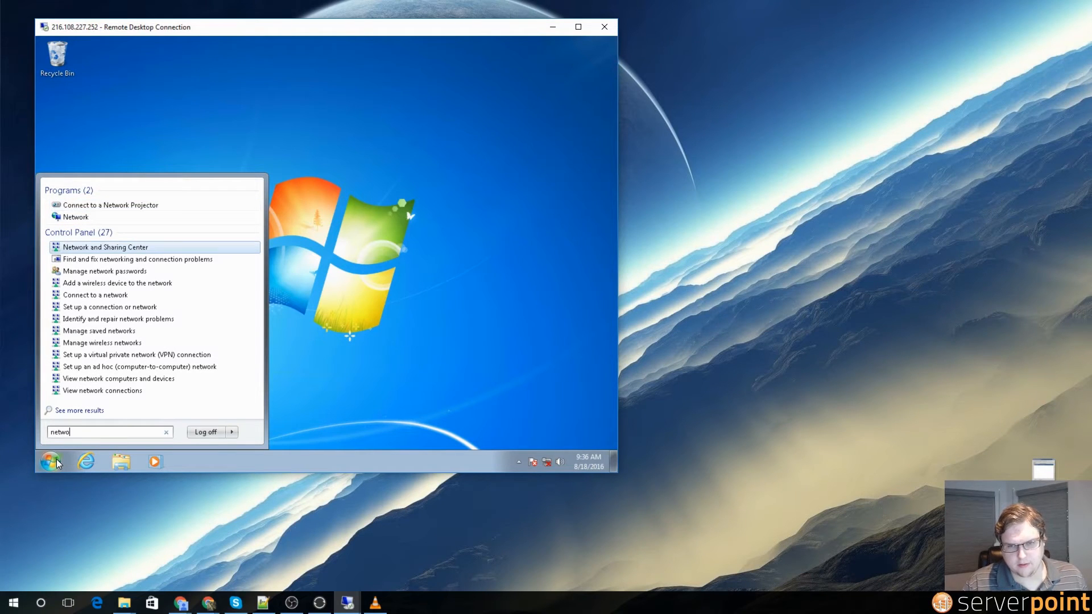
key(Return)
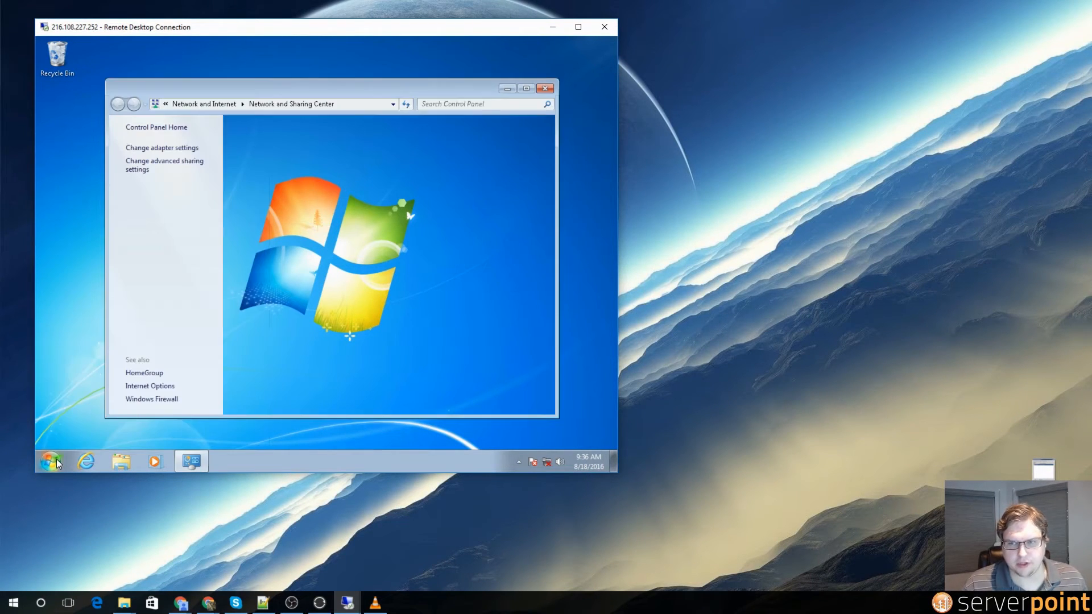
click(189, 149)
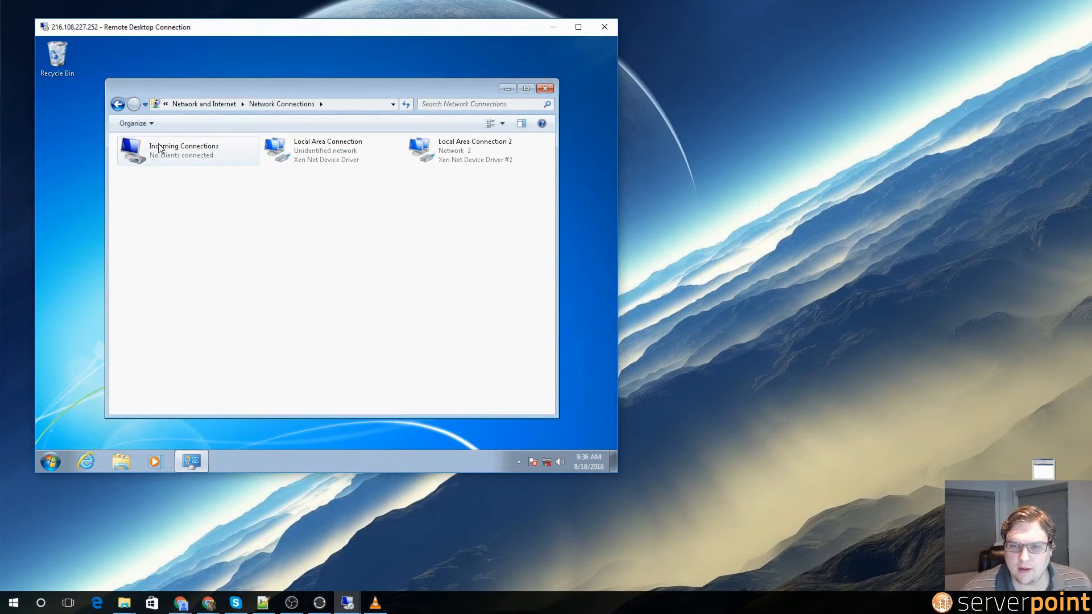
right_click(166, 152)
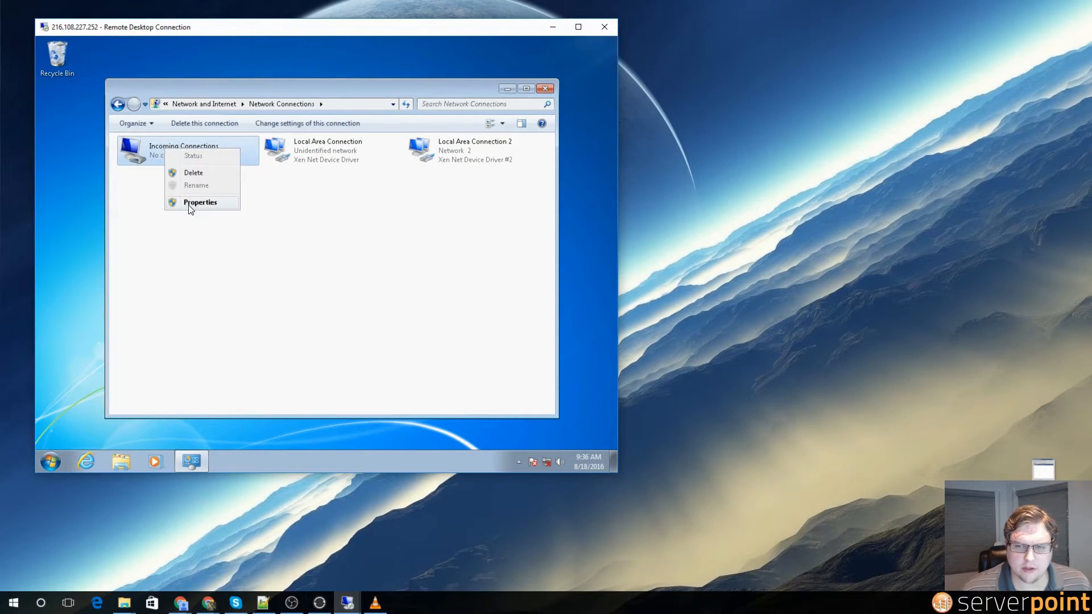
click(189, 207)
click(196, 152)
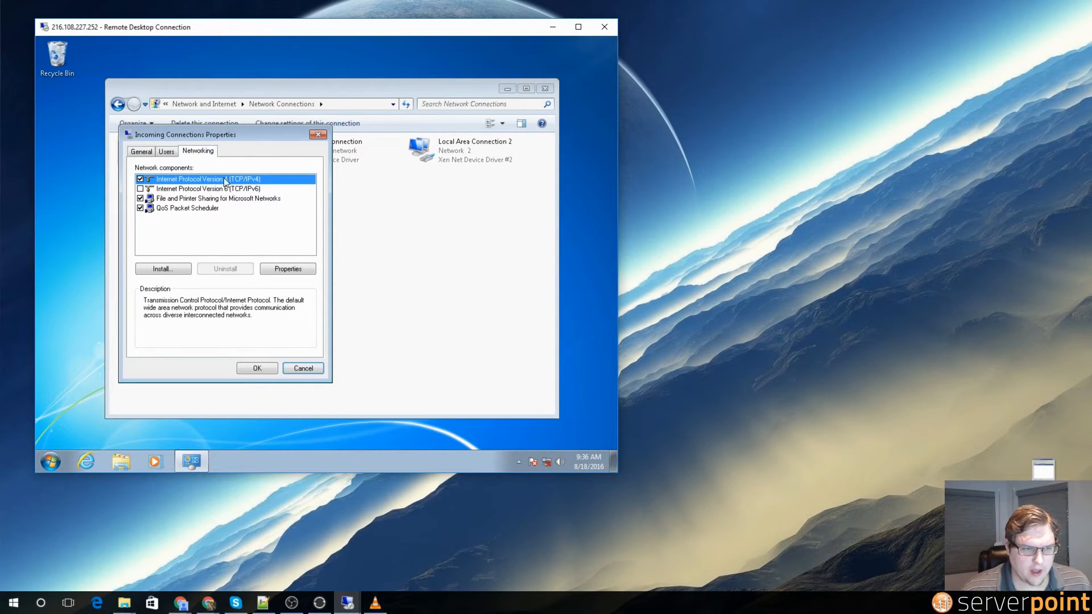
click(288, 269)
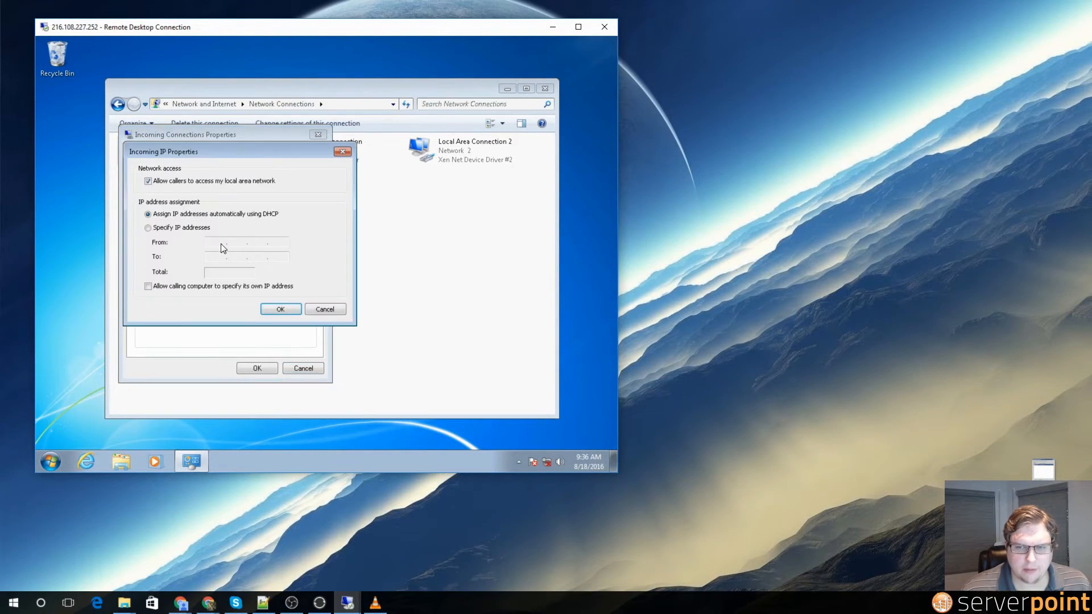
Step: Assign incoming callers the range 192.168.137.50 to 192.168.137.59 and confirm both dialogs
click(174, 227)
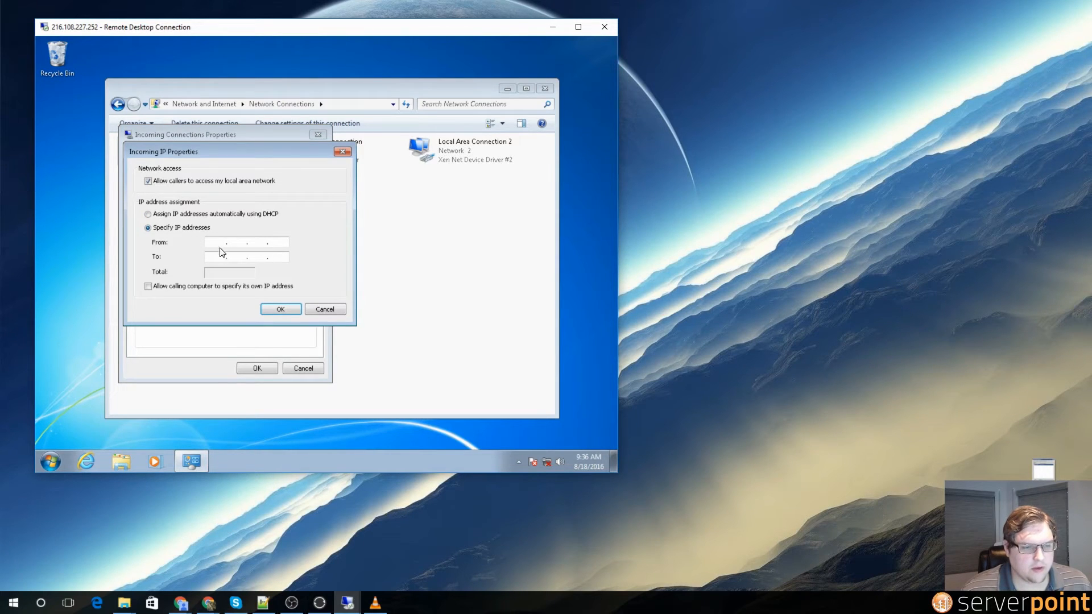
click(219, 242)
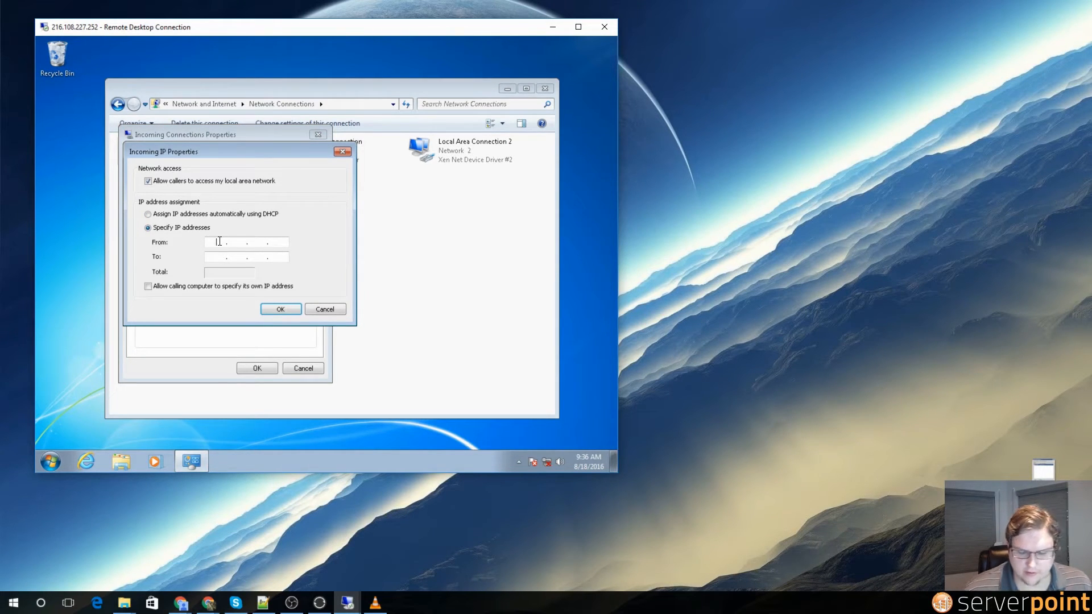
text(192 . . .)
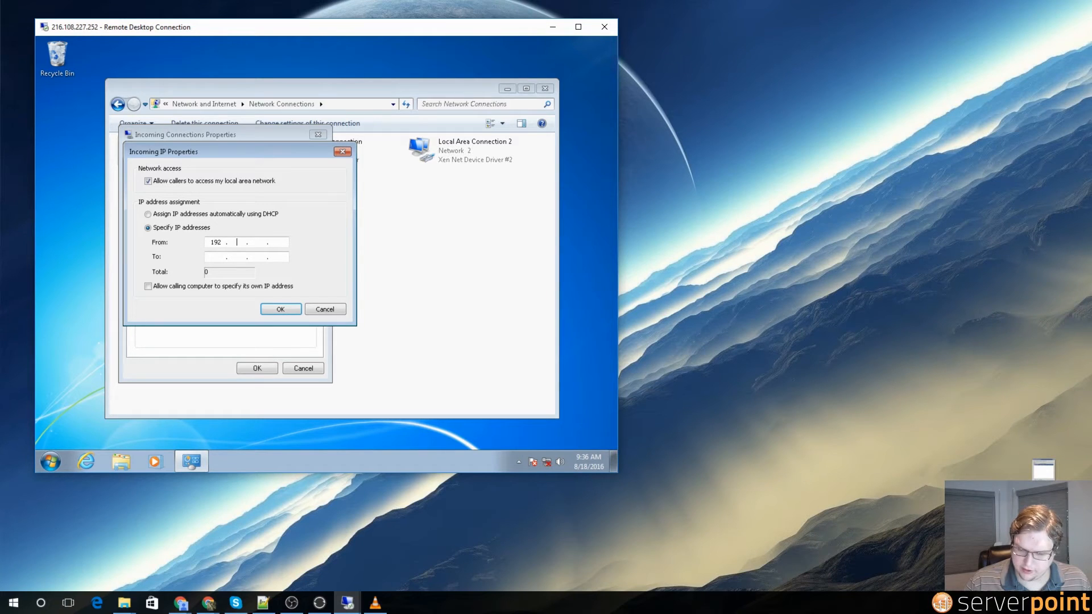
text(168)
text(137)
text(50)
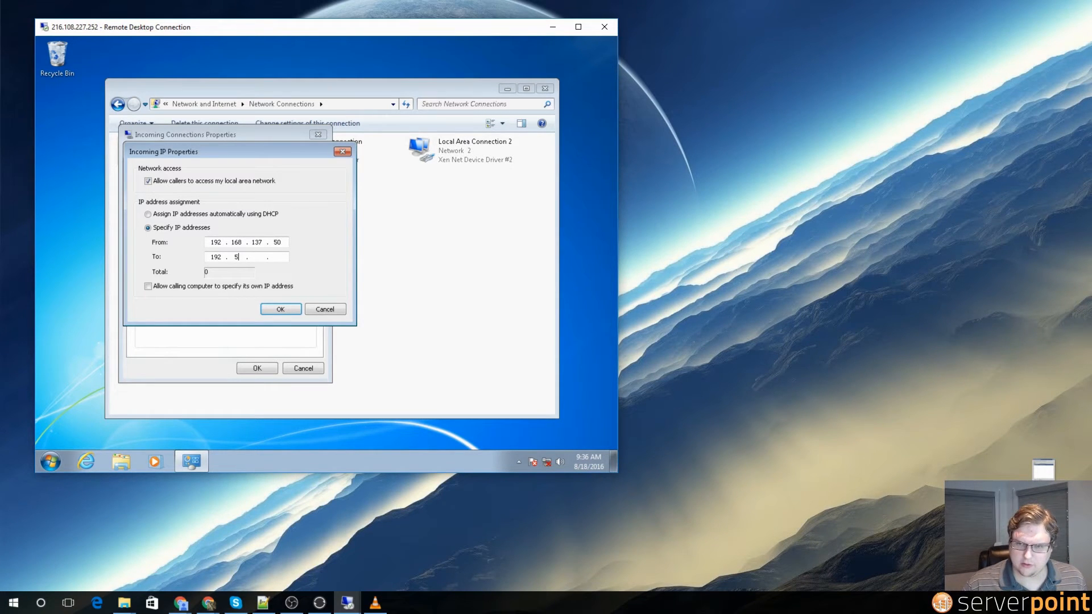
text(19216813)
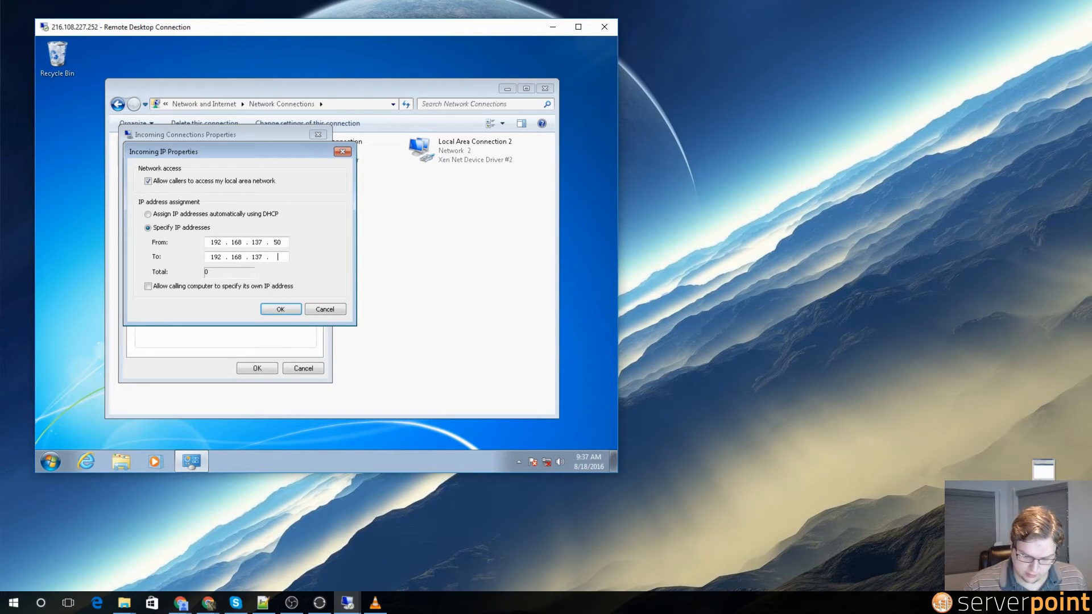
text(59)
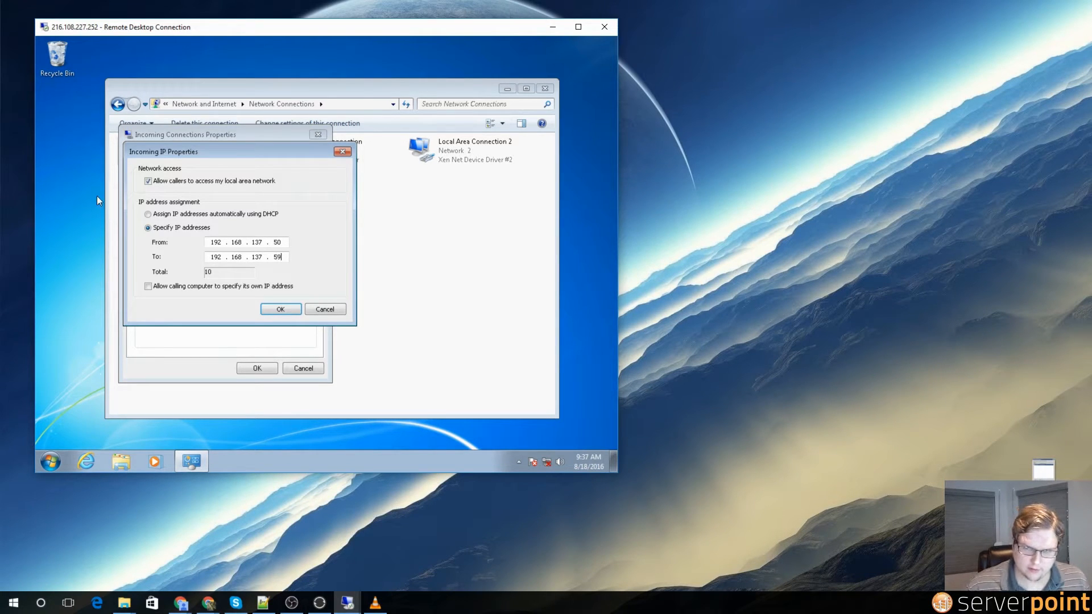
click(281, 309)
click(261, 367)
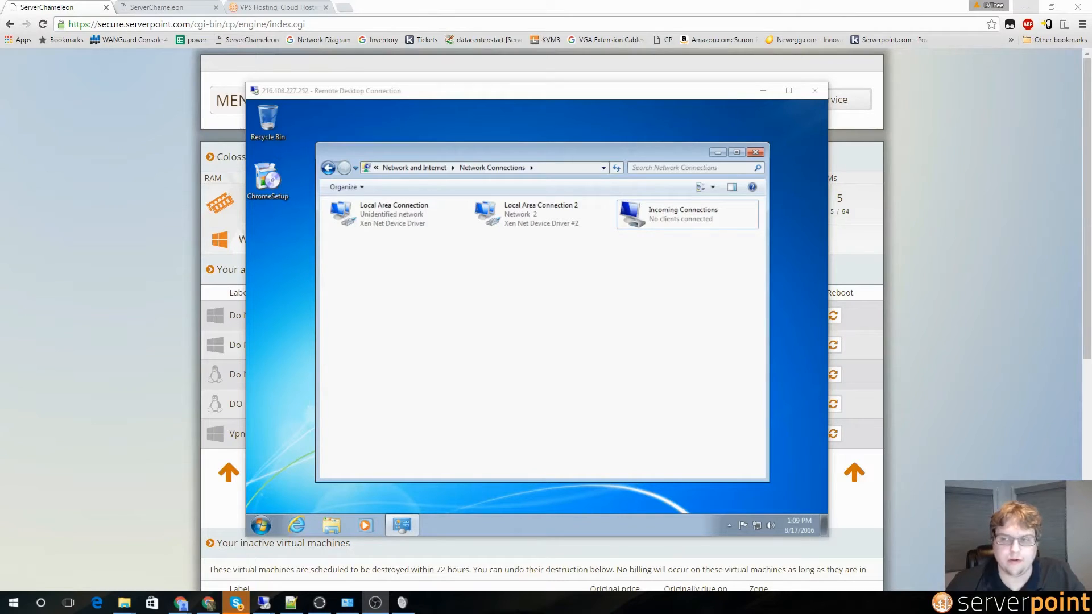
Step: Minimize Chrome and the remote desktop session, and close the empty RDP dialog
click(1023, 7)
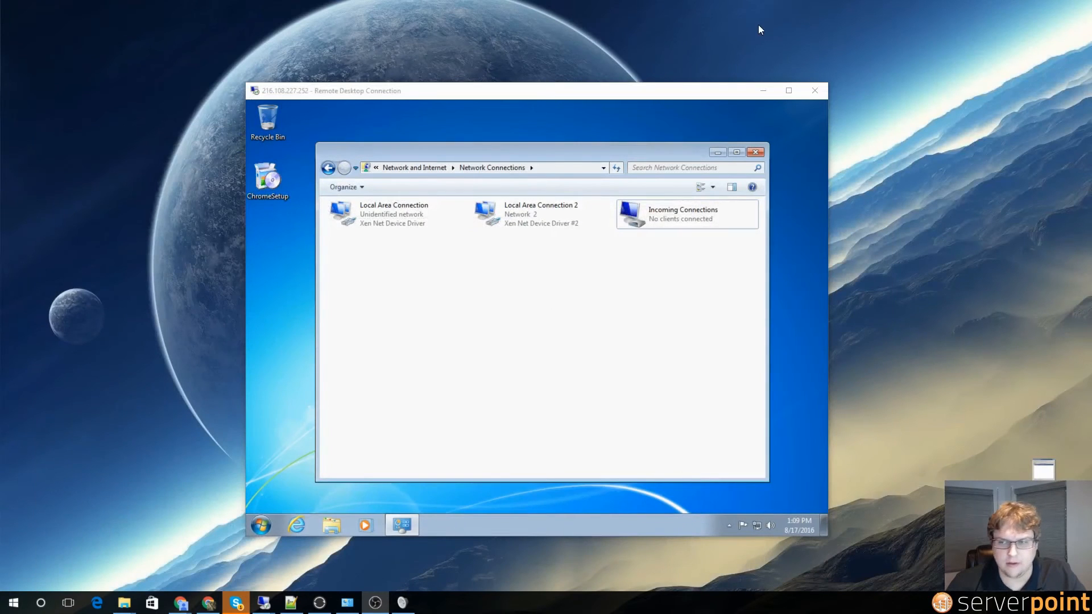
click(762, 90)
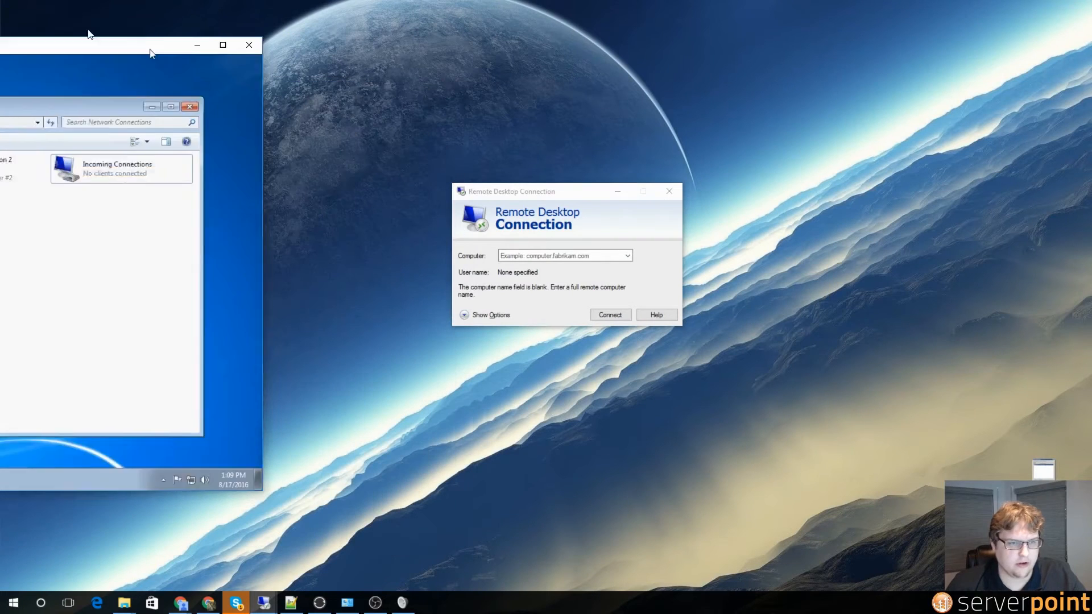
click(668, 191)
Step: Open the local VPN settings page from a Start search for 'vpn' and centre the window
click(14, 602)
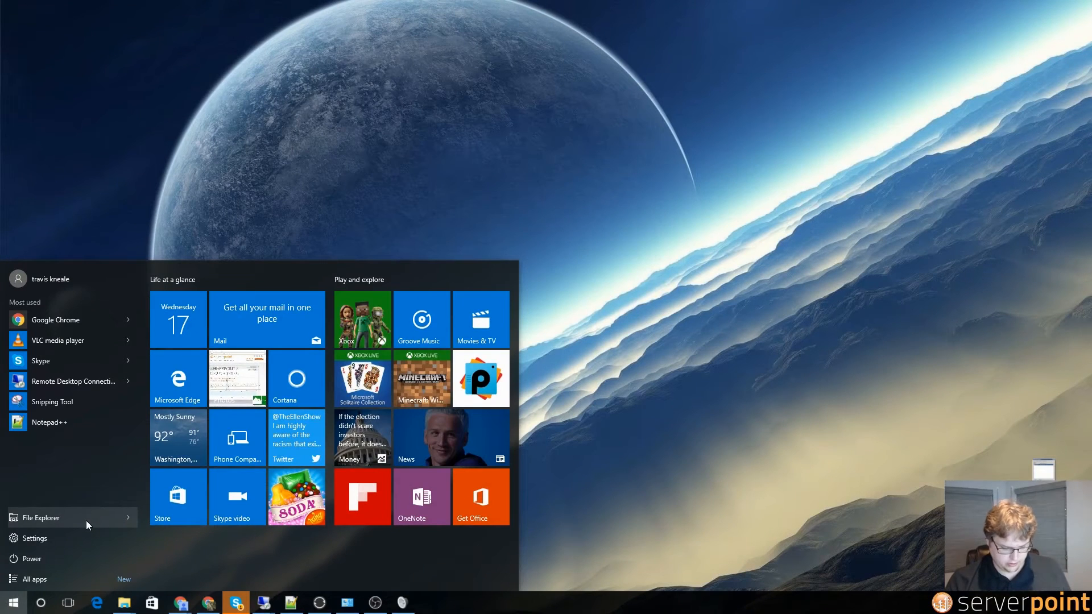
click(87, 520)
text(vpn)
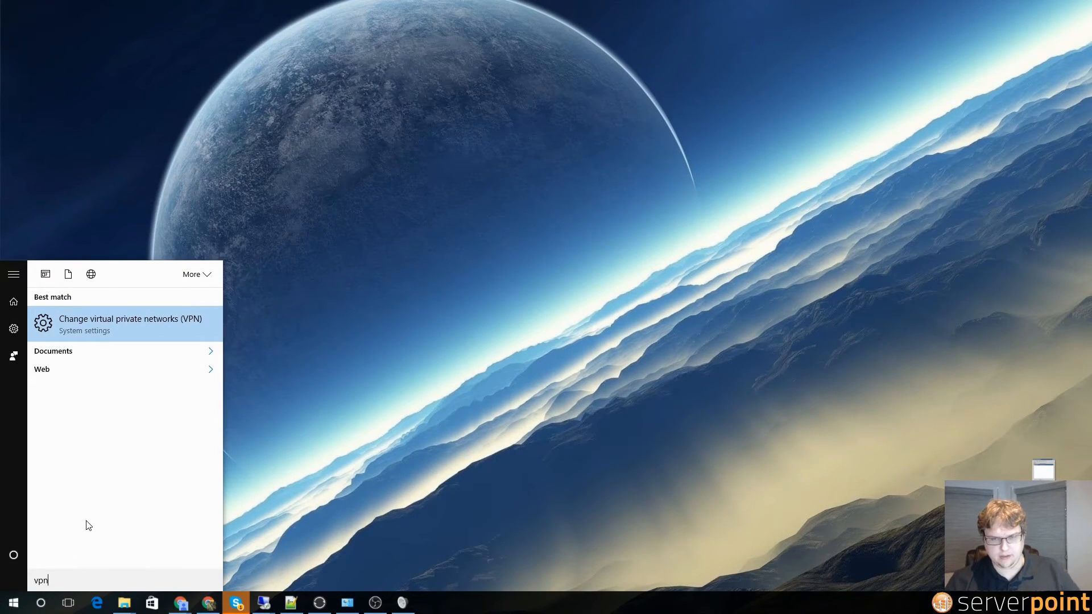
click(125, 319)
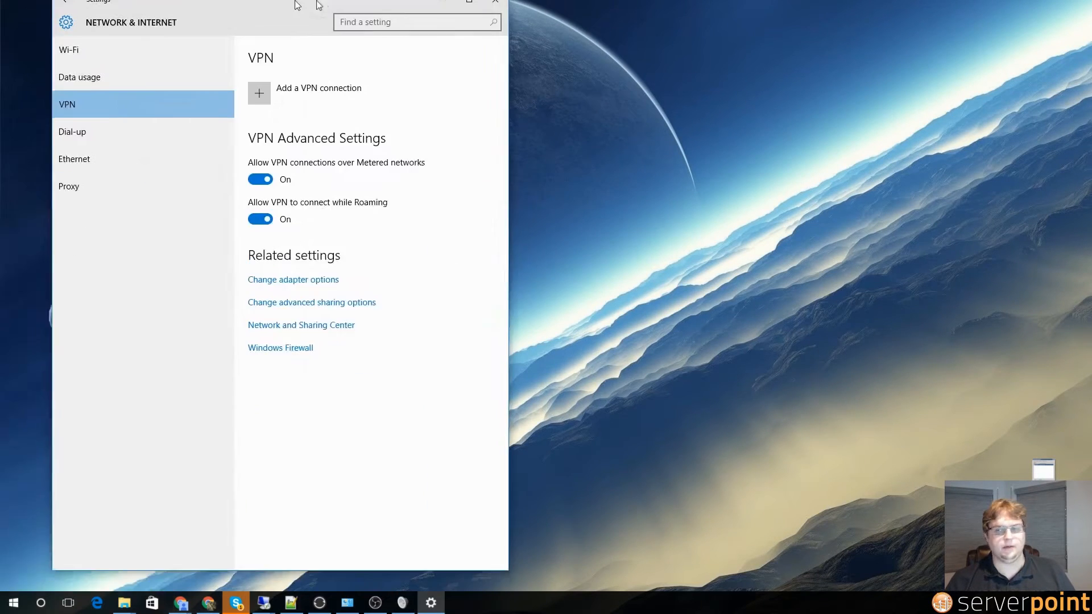
drag(314, 3, 555, 35)
Step: Add a Windows (built-in) VPN named 'My serverpoint vpn' with server address 216.108.227.252
click(507, 130)
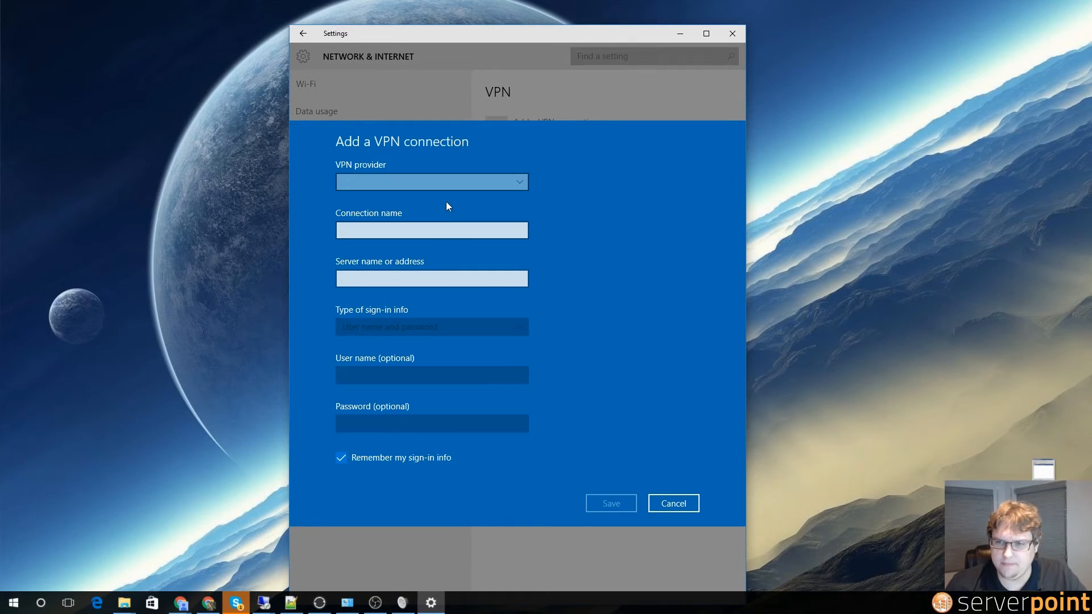
click(407, 186)
click(408, 185)
click(412, 205)
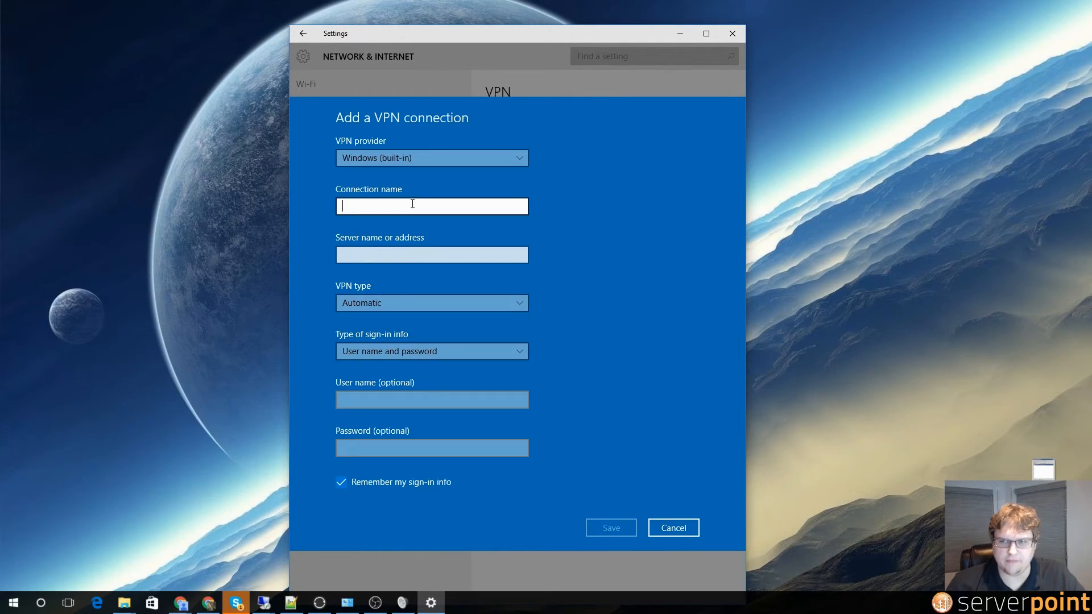
click(412, 252)
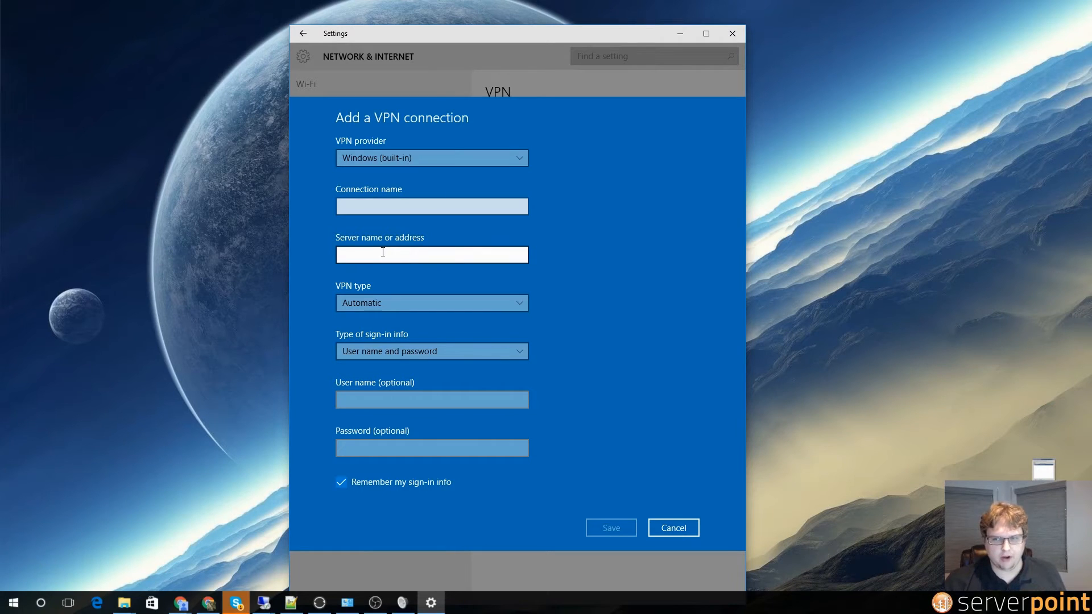
text(216.108.227.252)
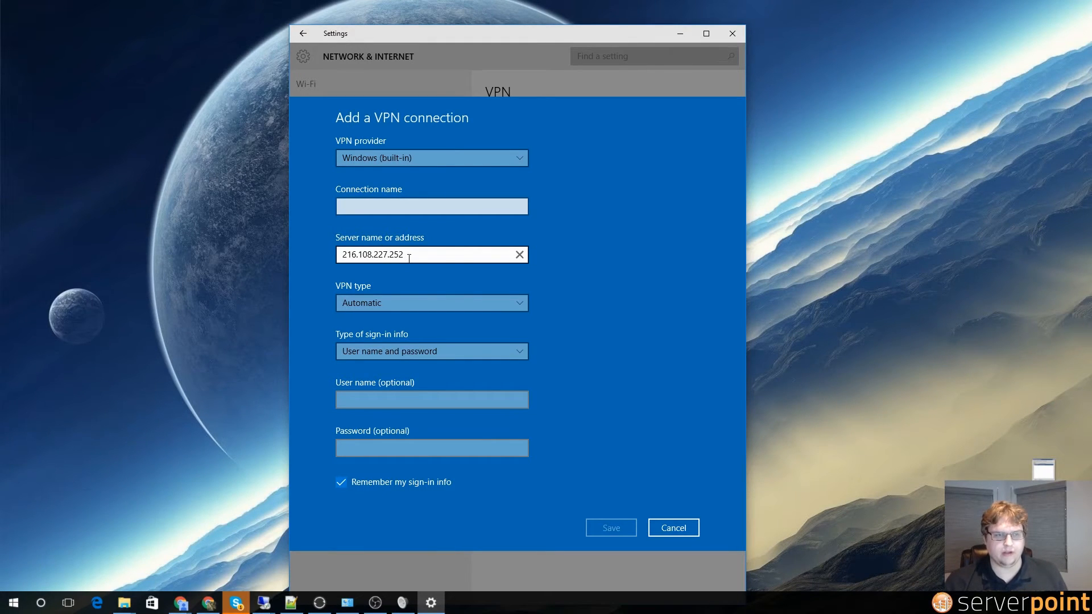
click(378, 207)
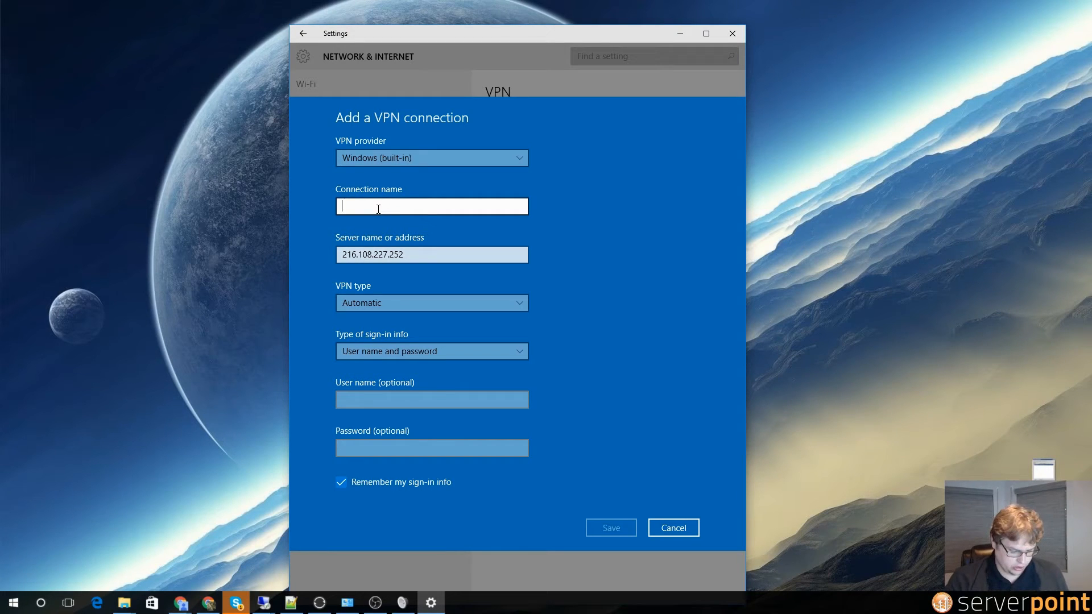
text(My ser)
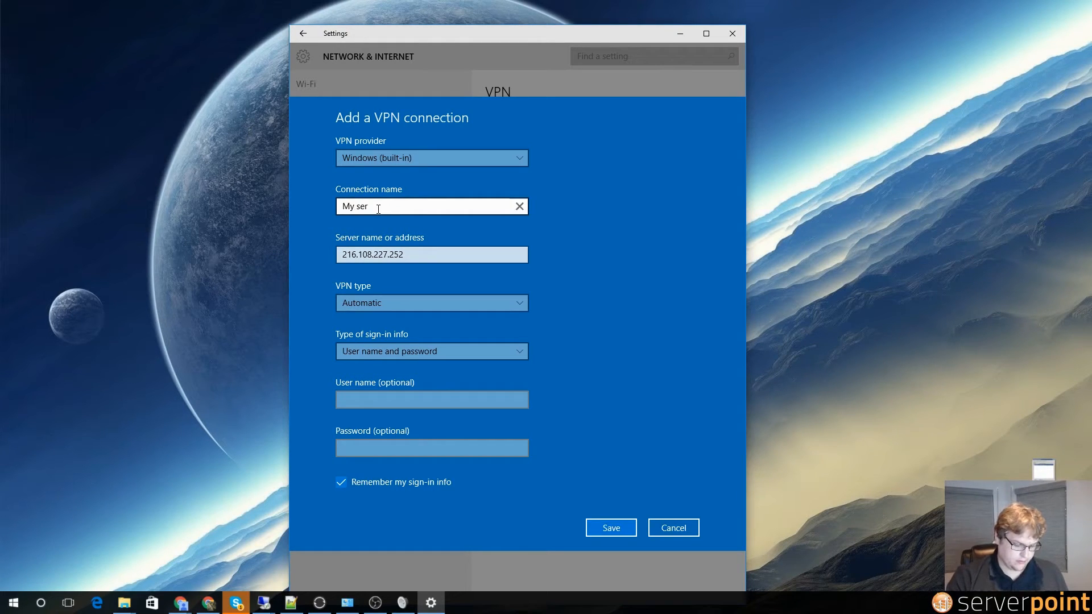
text(verpoint vpn)
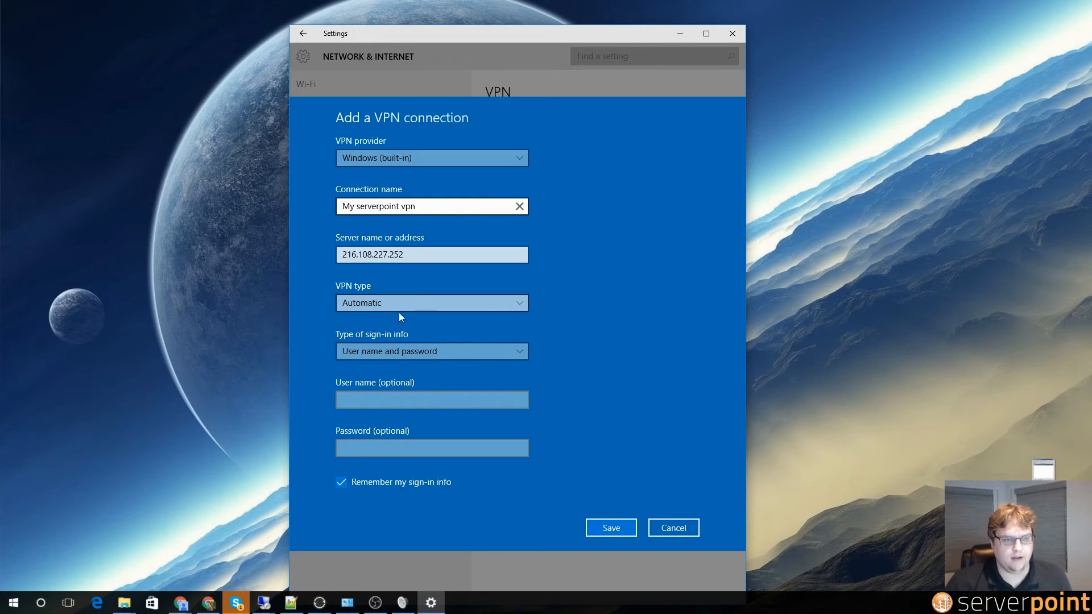
Step: Enter the sign-in user name and password, then save the VPN connection
click(379, 403)
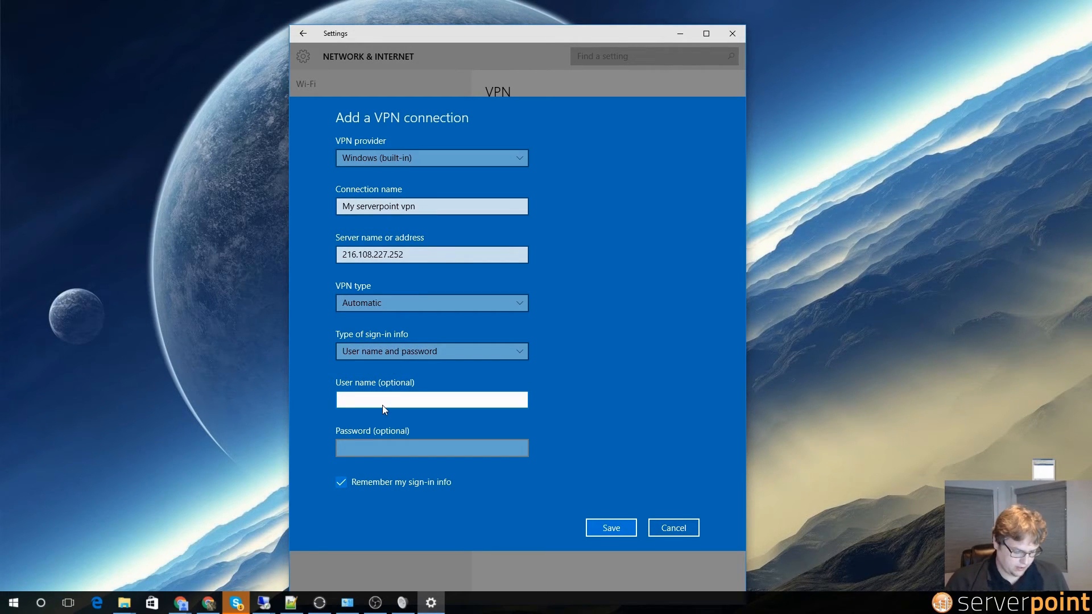
text(admi)
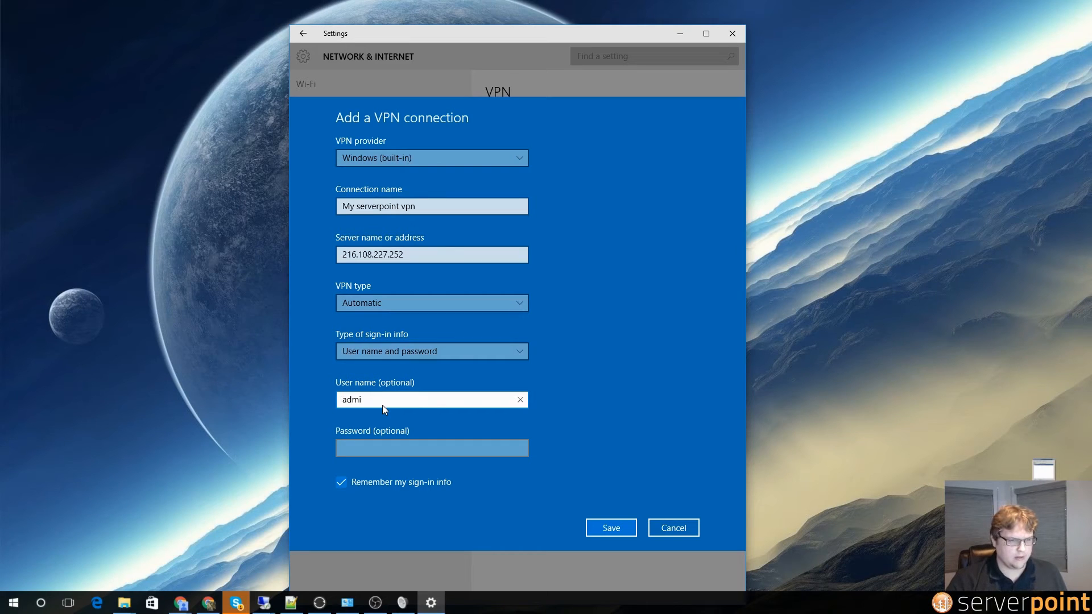
text(nistrator)
key(Tab)
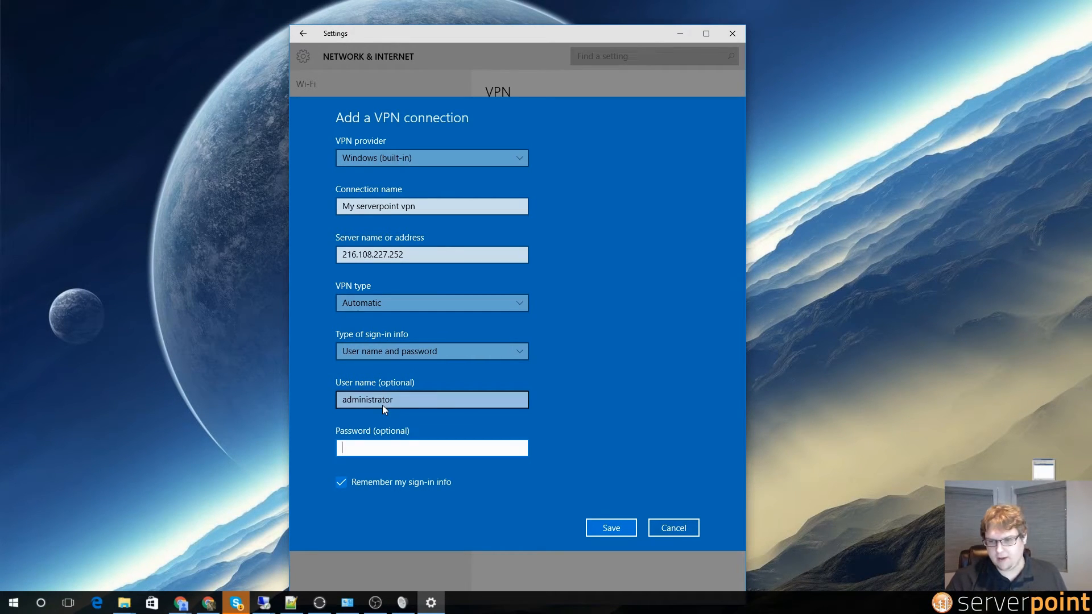
text(••••••)
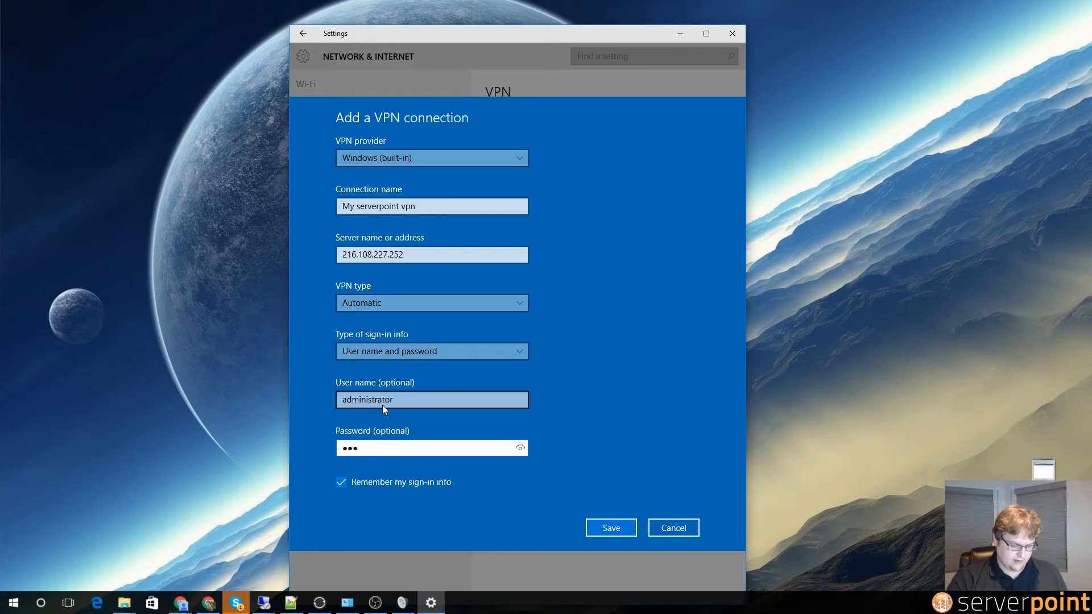
text(••)
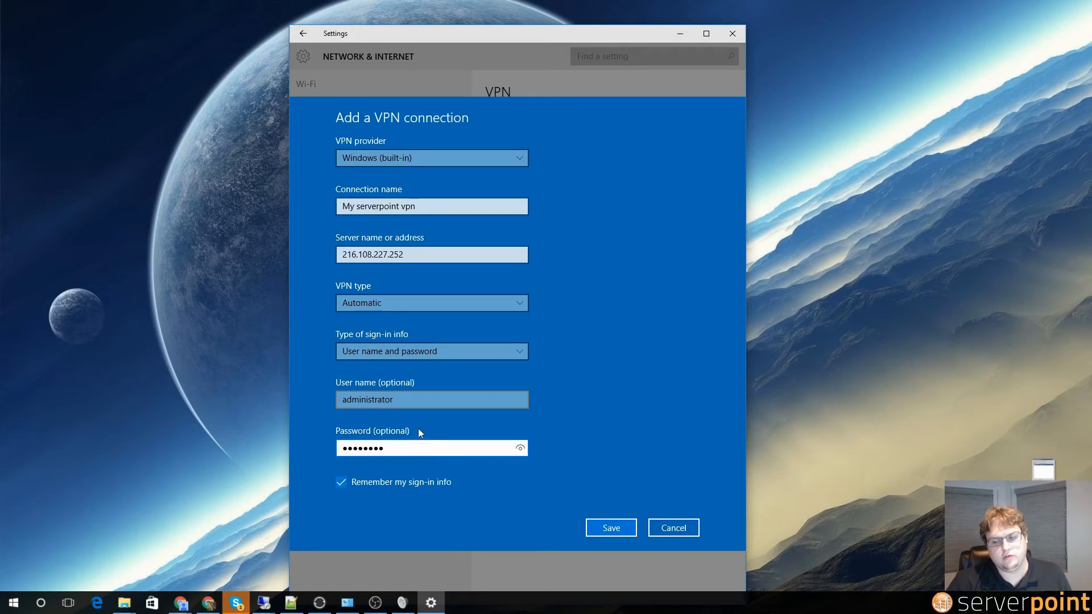
click(610, 534)
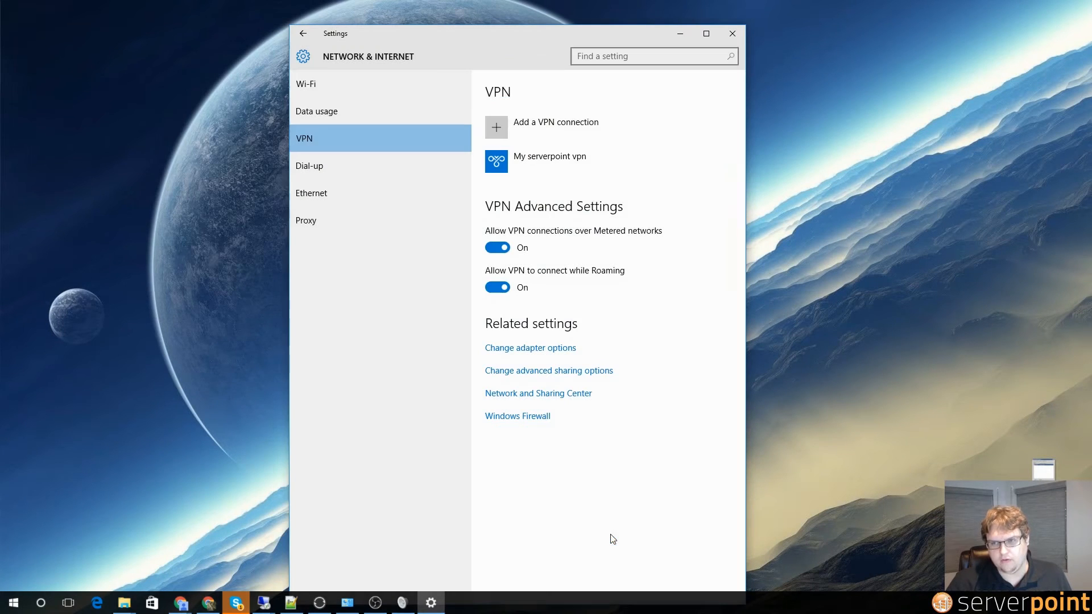
Step: Connect My serverpoint vpn, then bring the remote desktop window over Settings
click(524, 164)
click(541, 193)
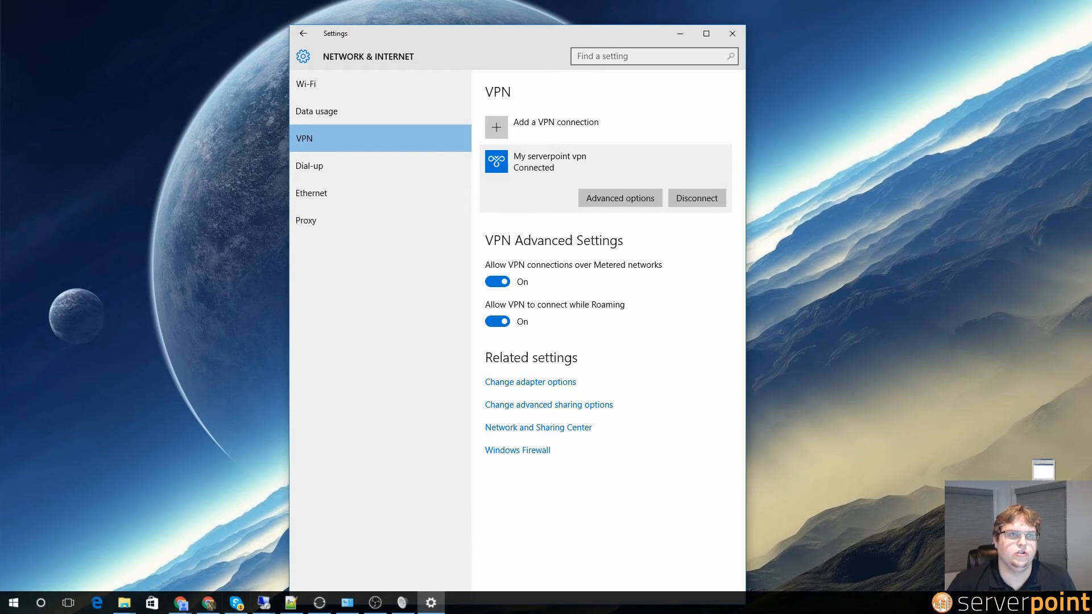
click(263, 602)
drag(217, 181, 515, 84)
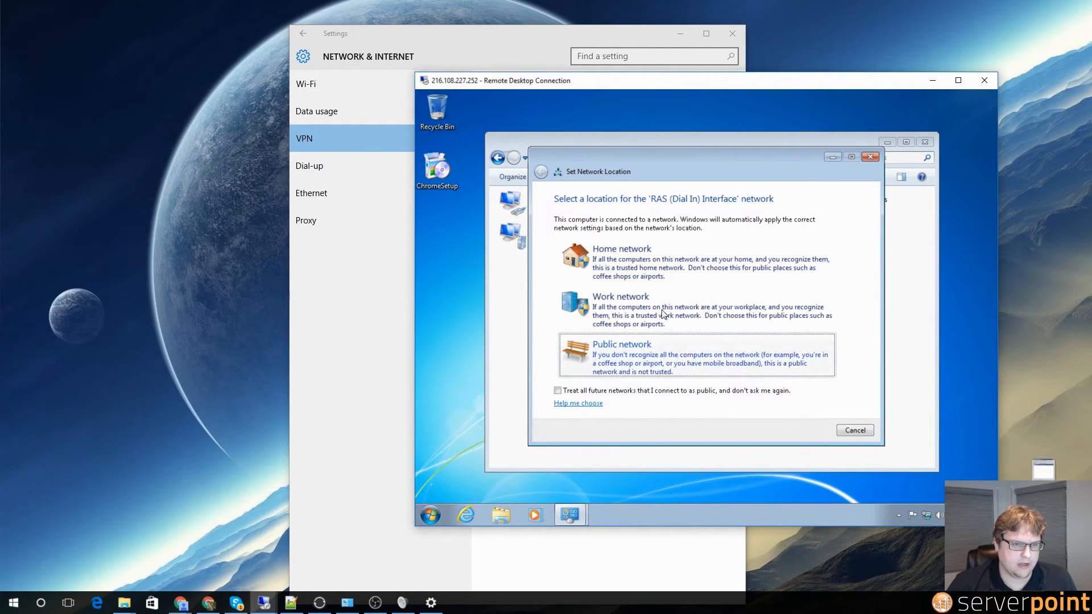
Step: Set the RAS dial-in network to Home and confirm Incoming Connections shows one client
click(702, 270)
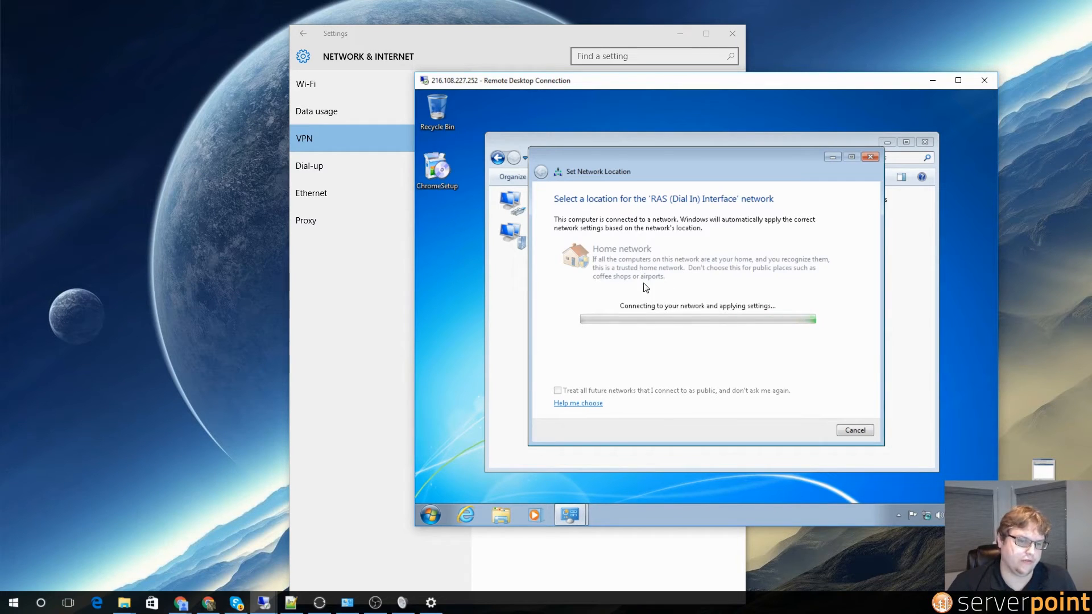
click(853, 430)
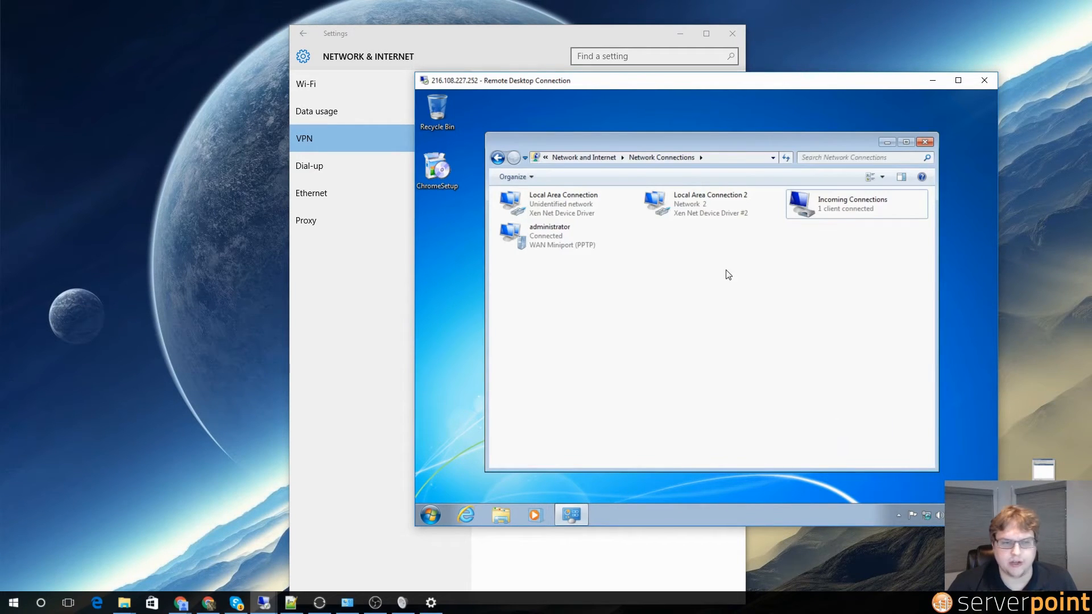
click(827, 206)
right_click(840, 217)
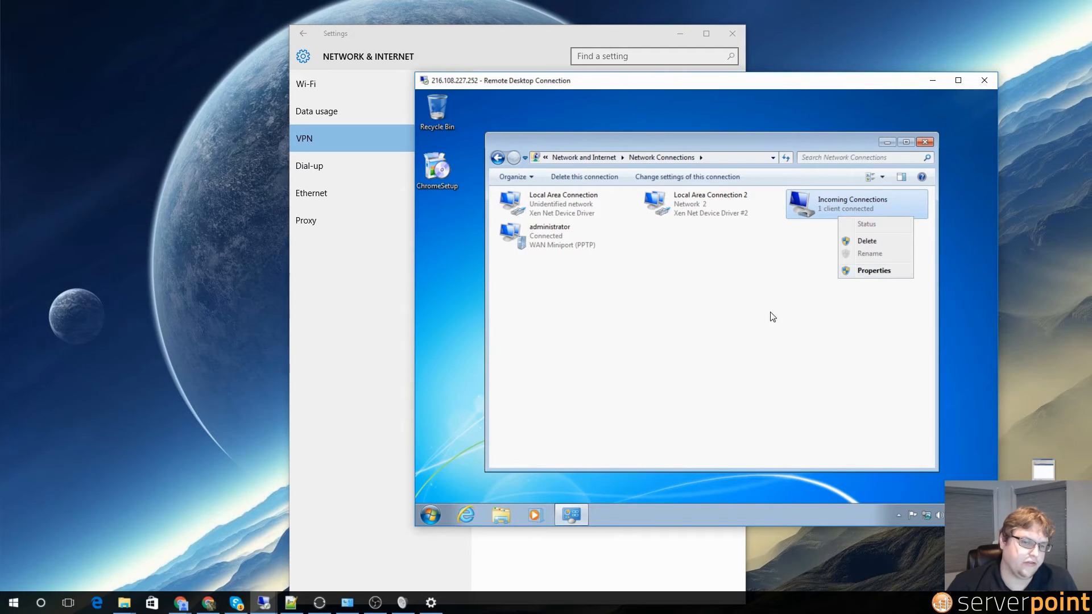
click(738, 327)
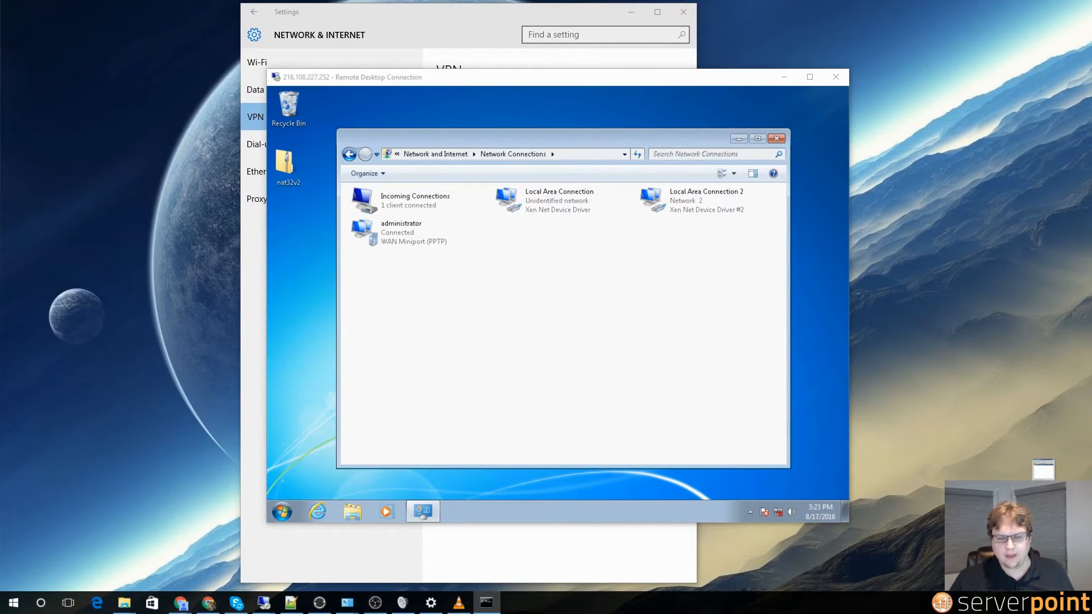
Step: Run ping goggle.com and ping 8.8.8.8 in Command Prompt; both time out
click(486, 603)
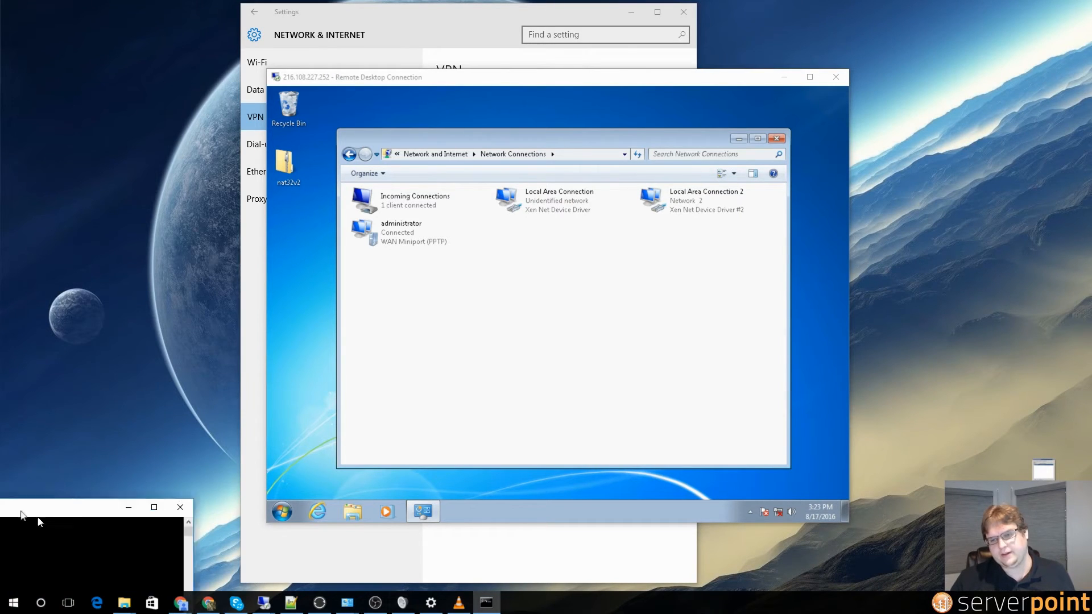
drag(299, 334, 529, 176)
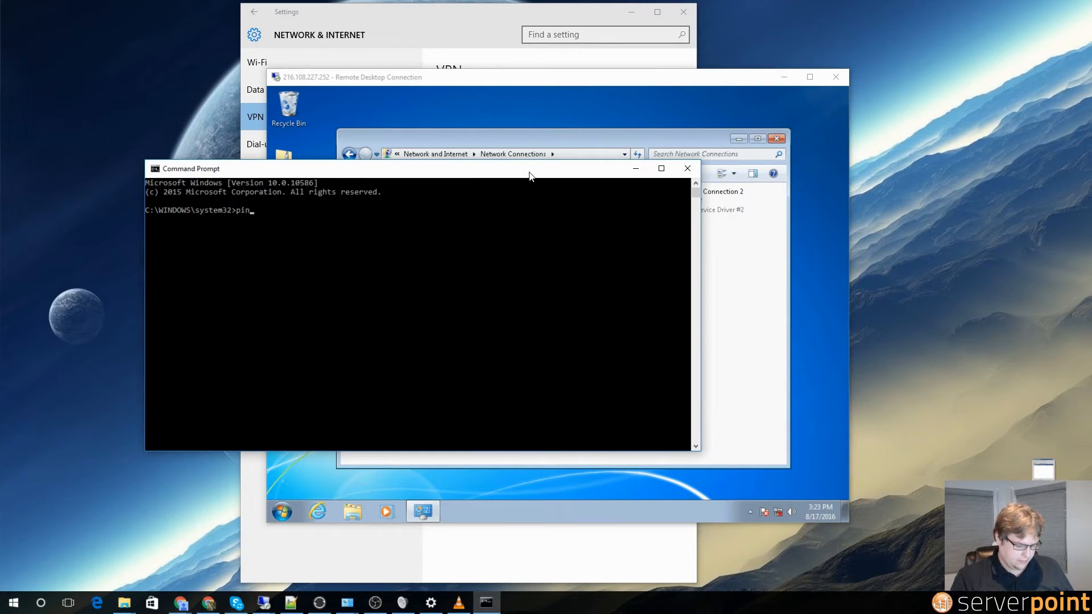
text(ping goggle)
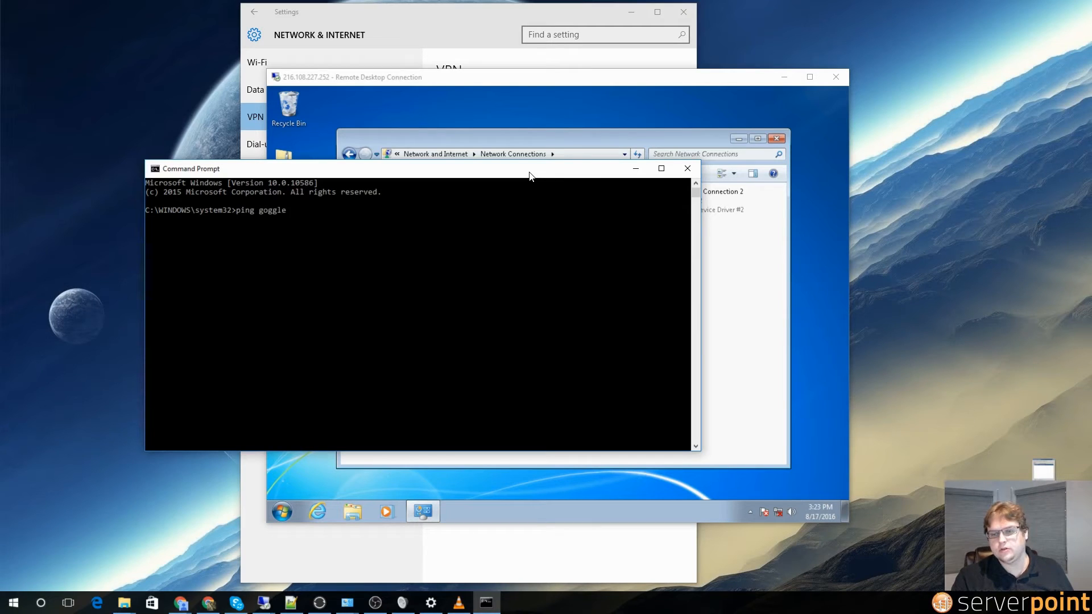
text(.com)
key(Return)
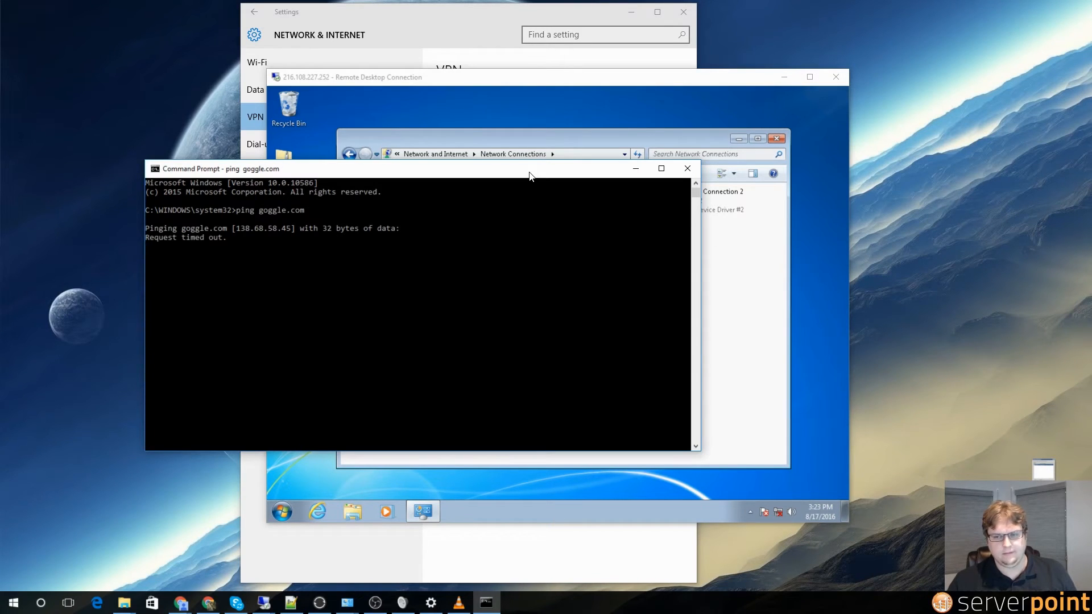
key(ctrl+c)
text(ping 8.)
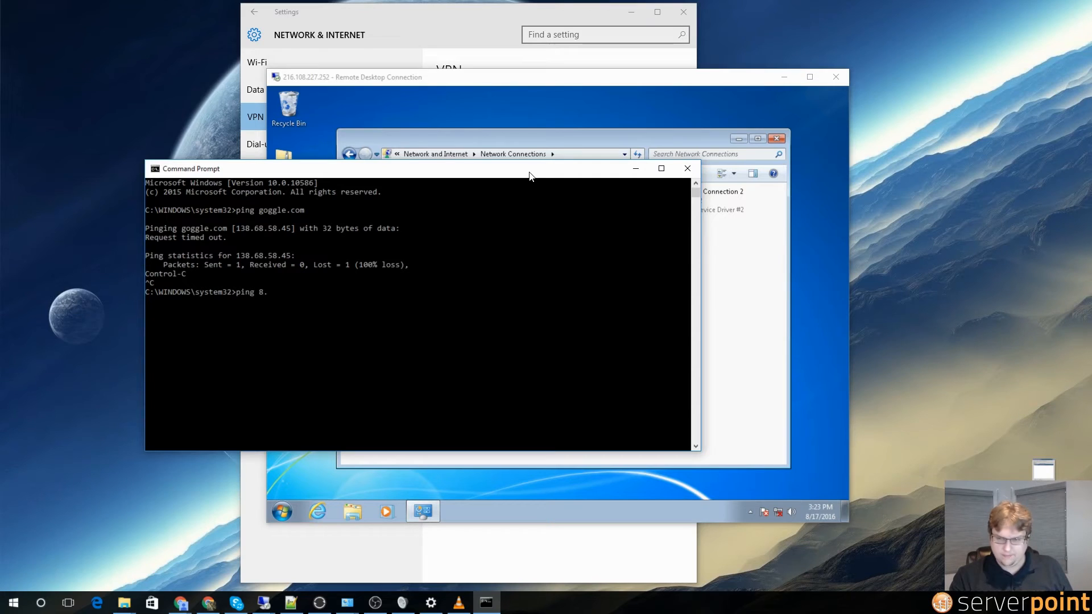
text(8.8.8)
key(Return)
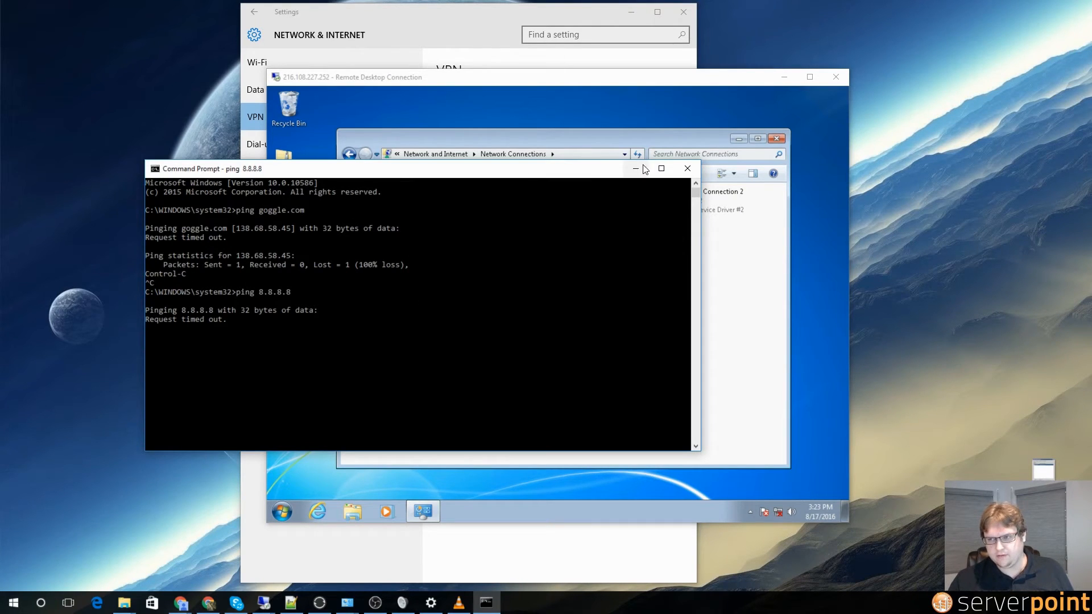
drag(581, 174, 545, 261)
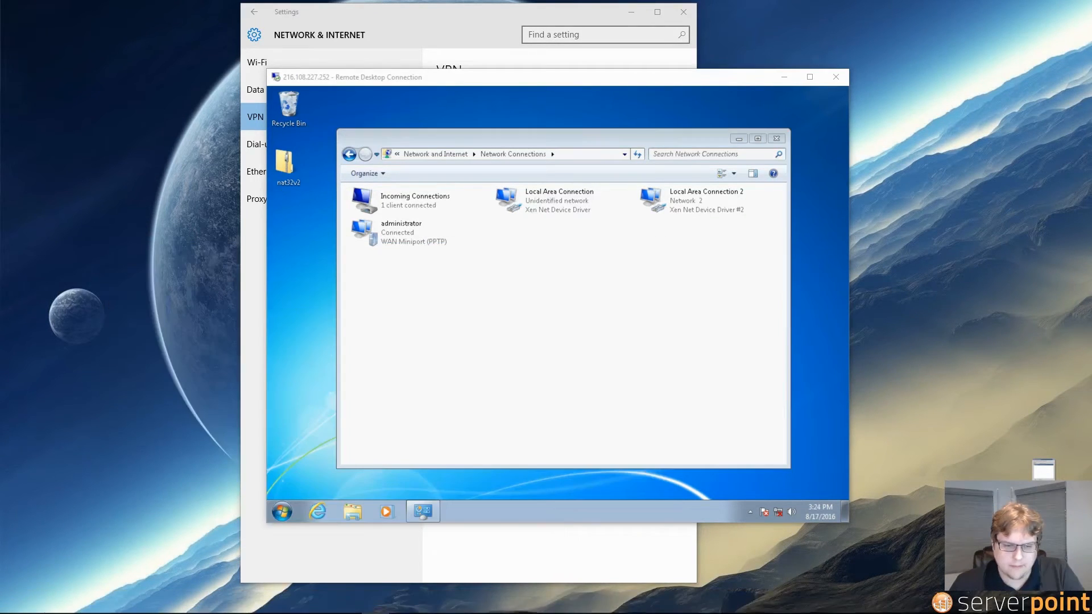
click(319, 514)
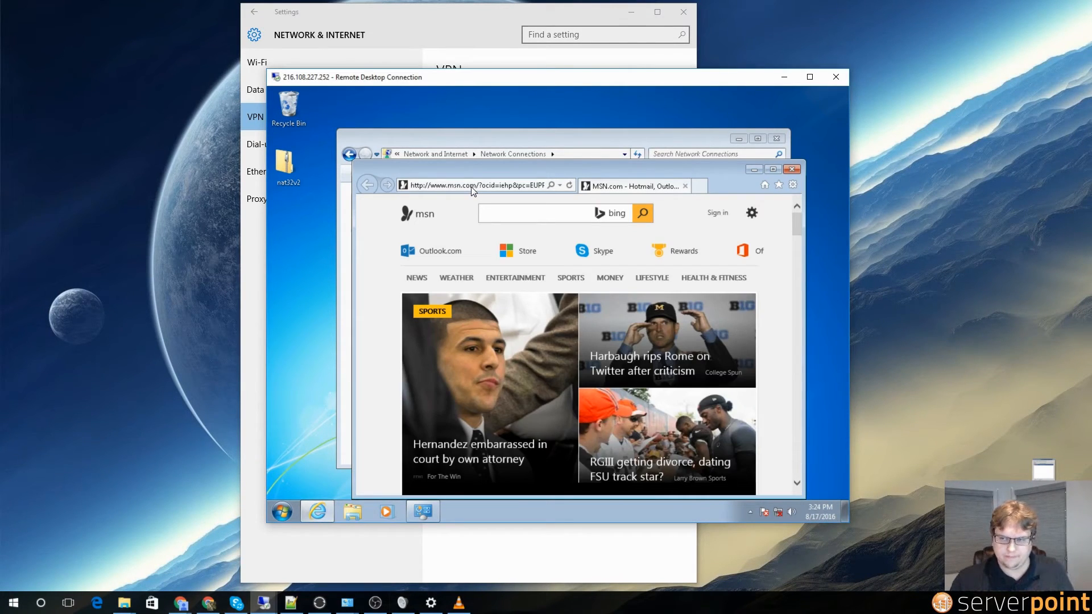
click(470, 186)
key(ctrl+a)
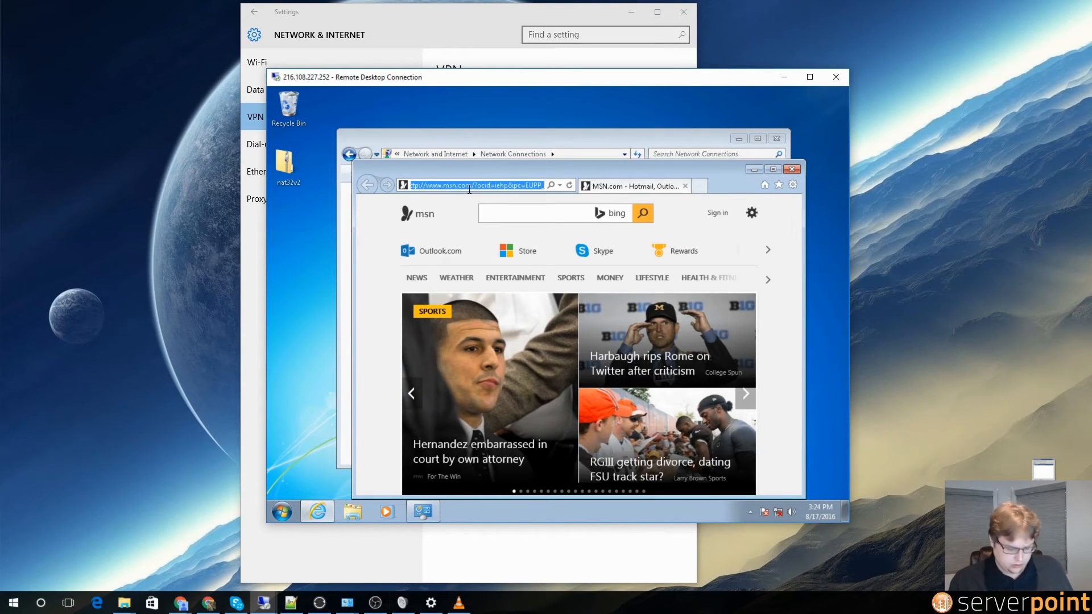
text(nat32.com/)
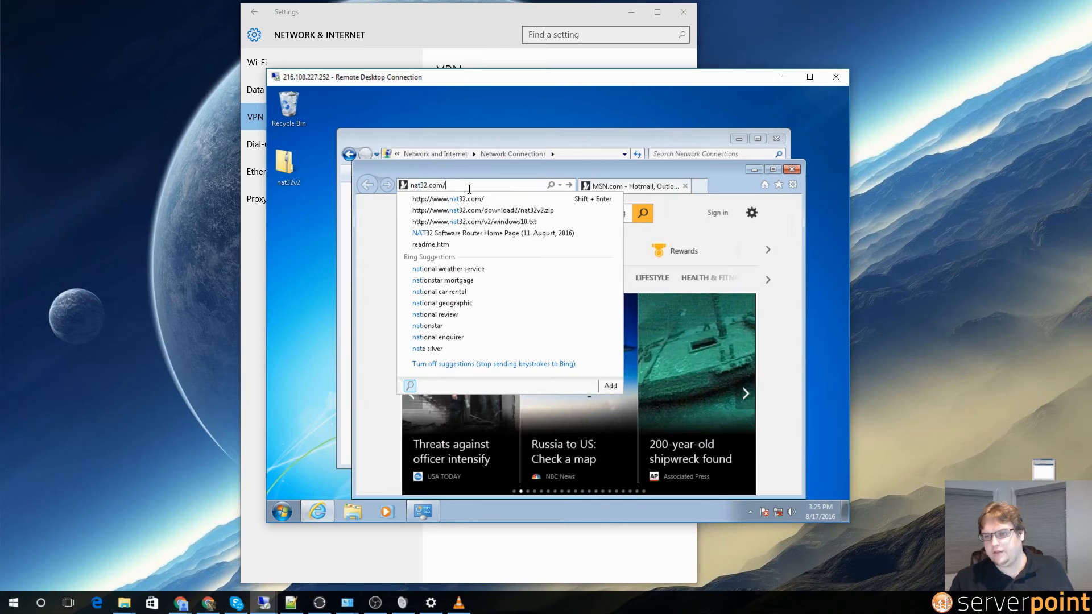
key(Return)
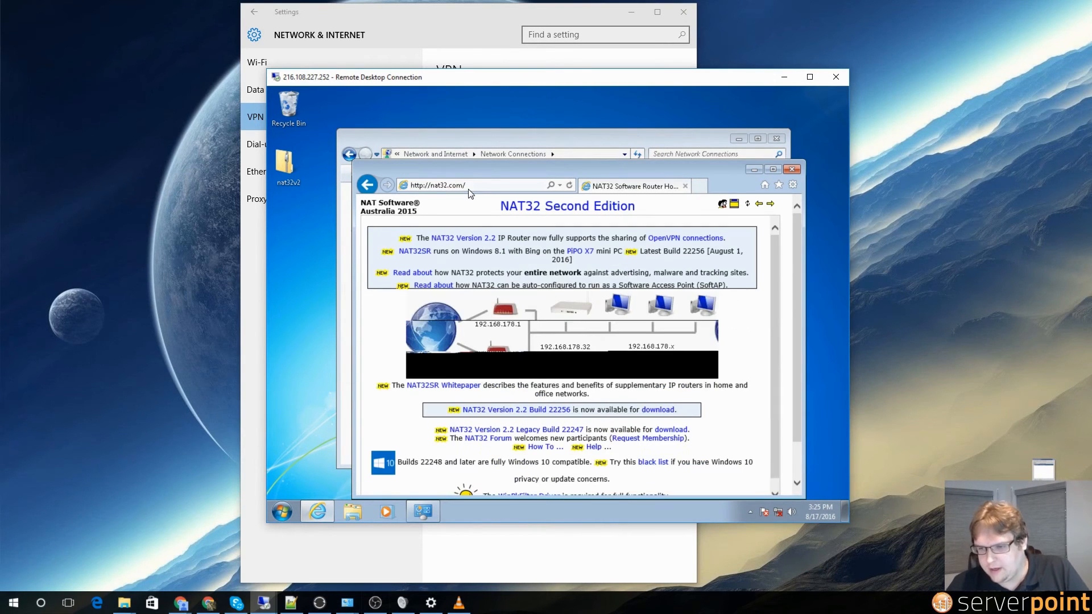
click(665, 414)
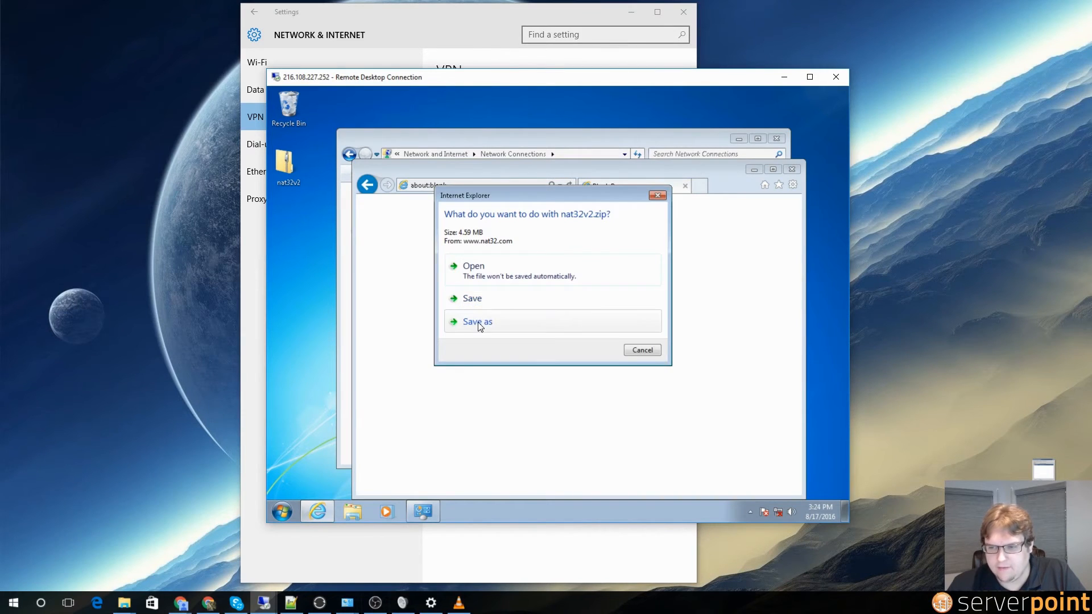
click(479, 325)
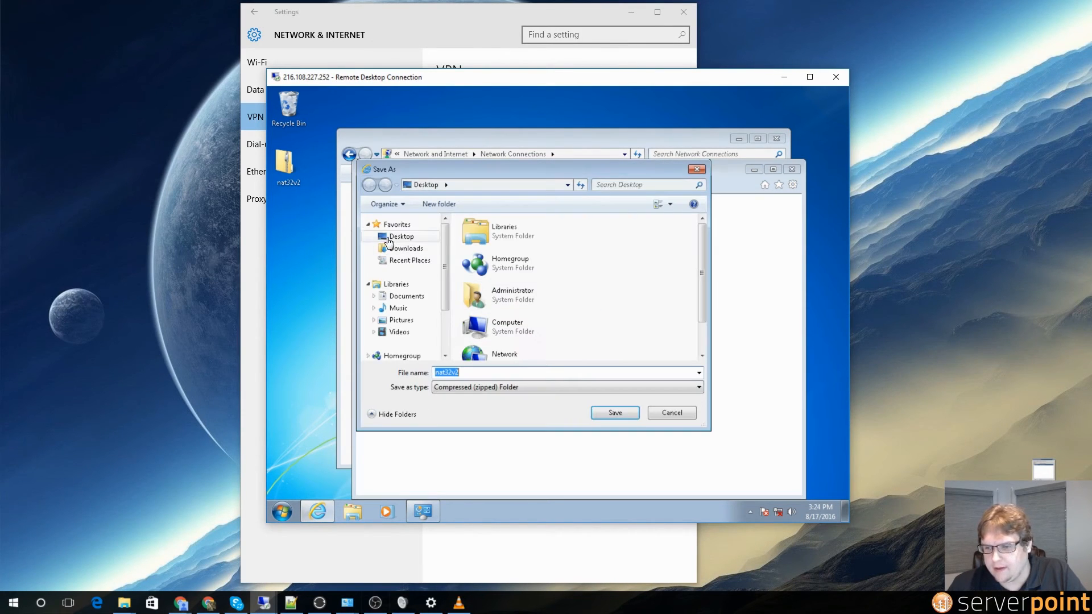
click(387, 239)
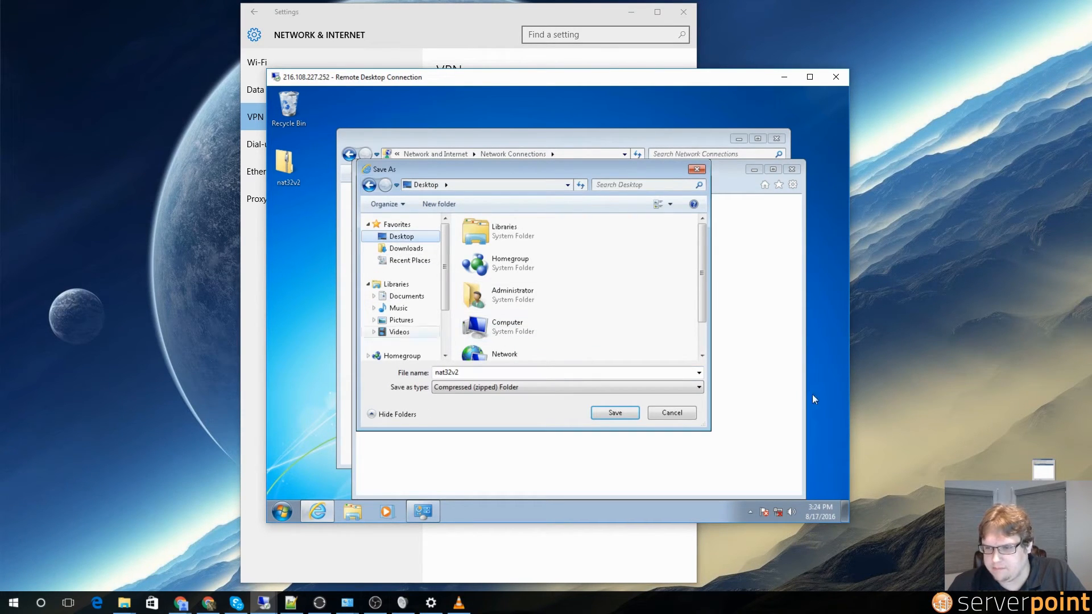
click(682, 414)
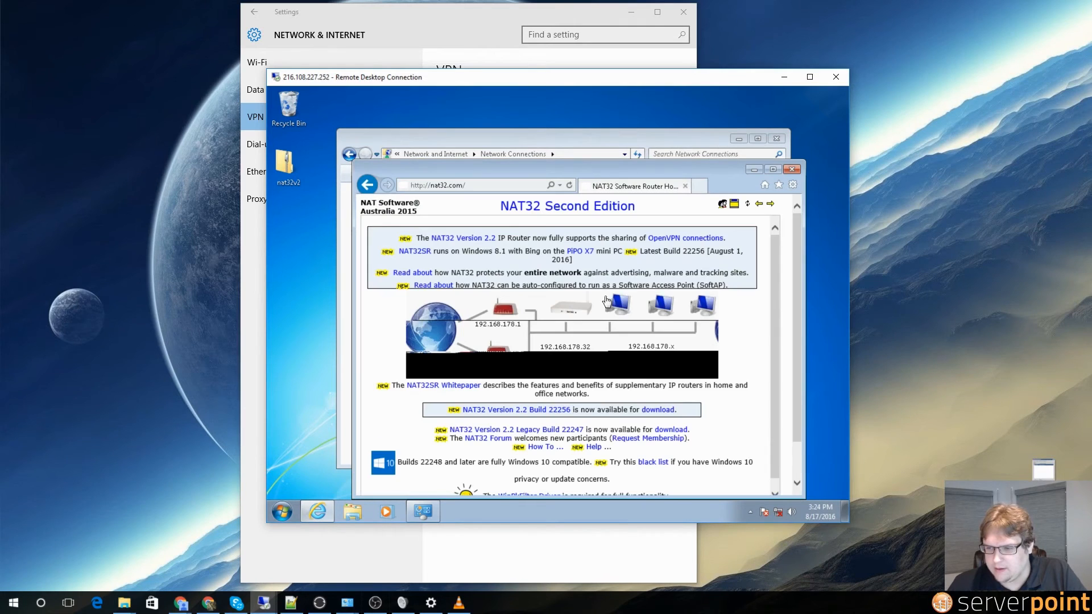
click(791, 169)
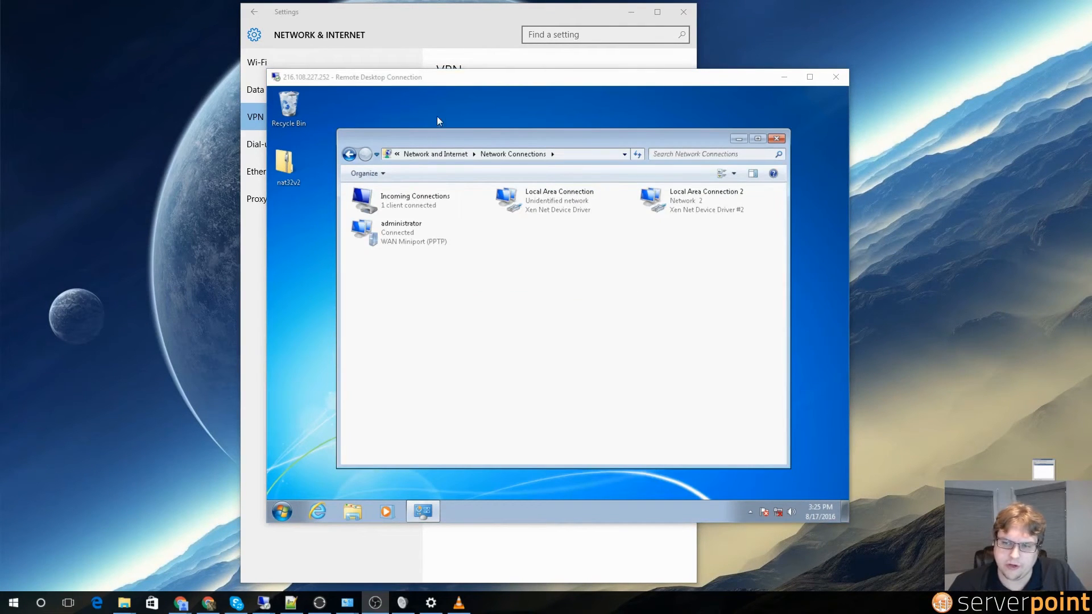
Step: Run the NAT32 setup package from the nat32v2 folder, allowing the unverified installer
double_click(283, 165)
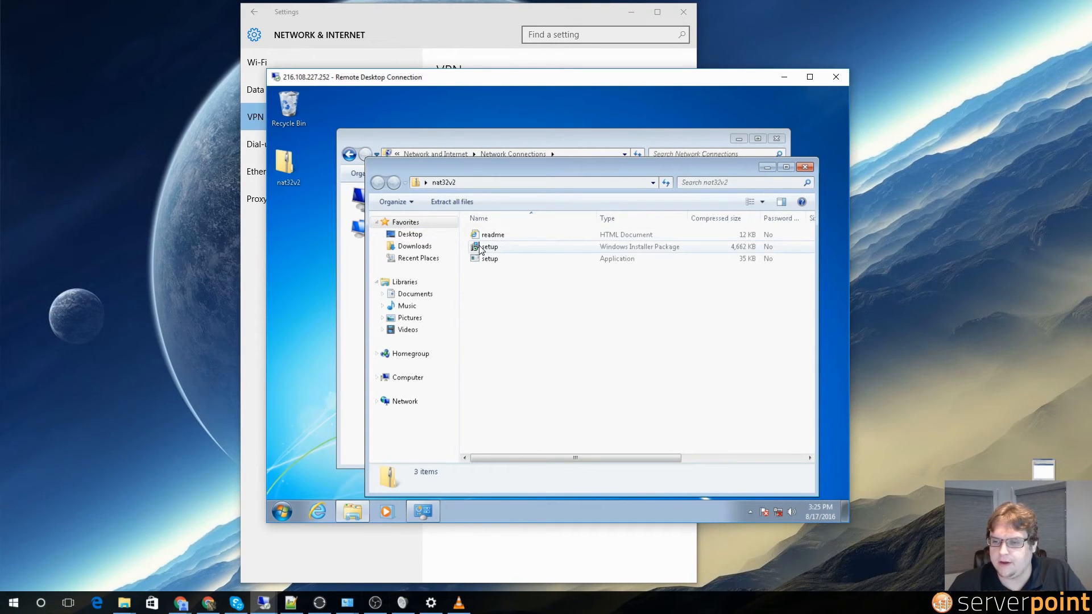
click(480, 250)
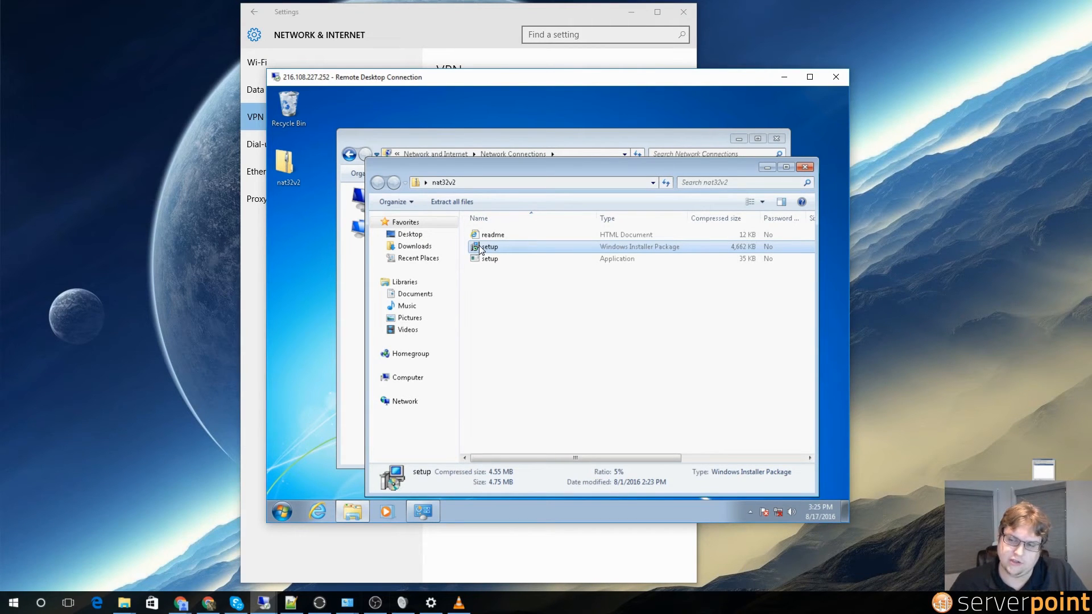
double_click(480, 248)
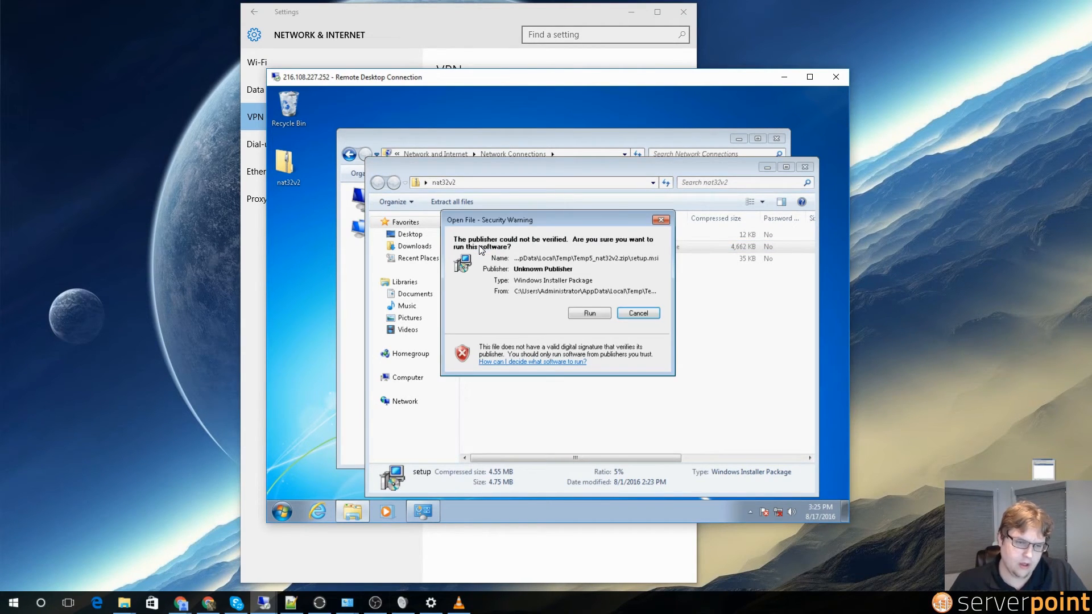
click(587, 313)
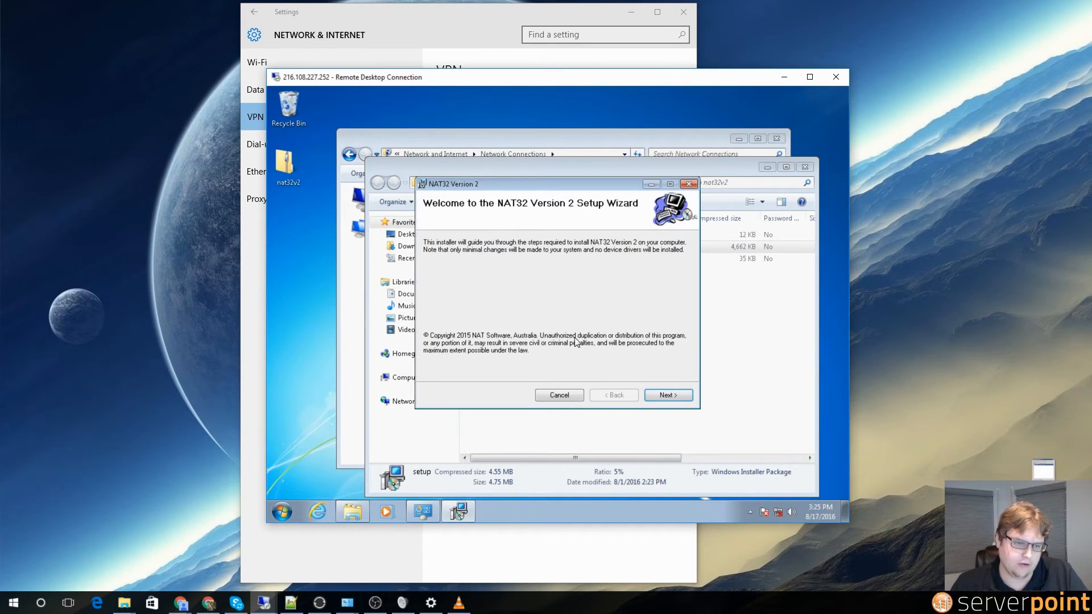
Step: Pass the welcome, customer and information pages and accept C:\NAT32v2\ as the install folder
click(675, 397)
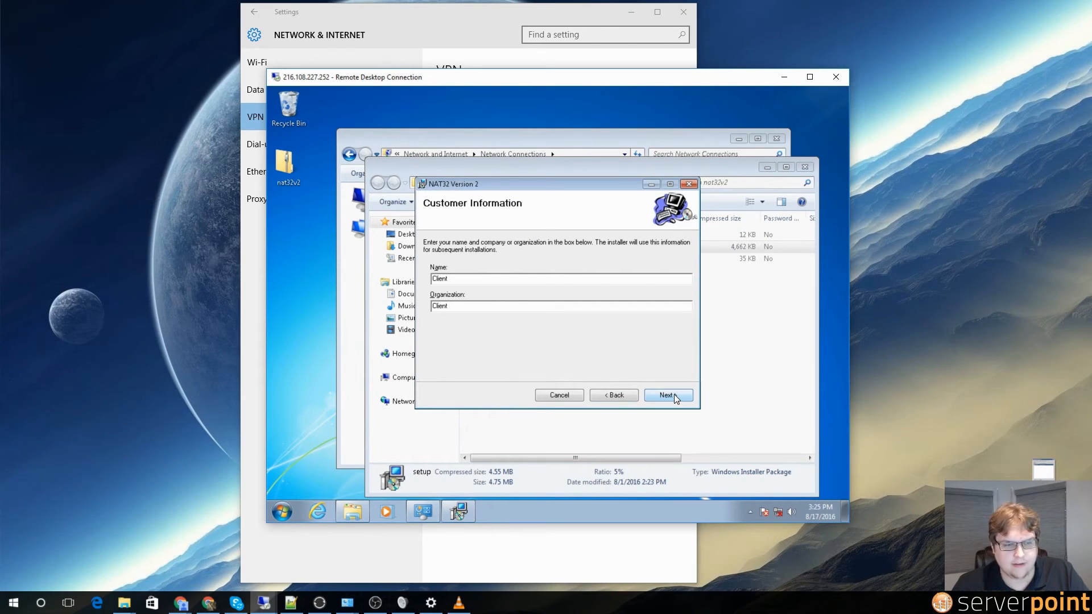
click(673, 394)
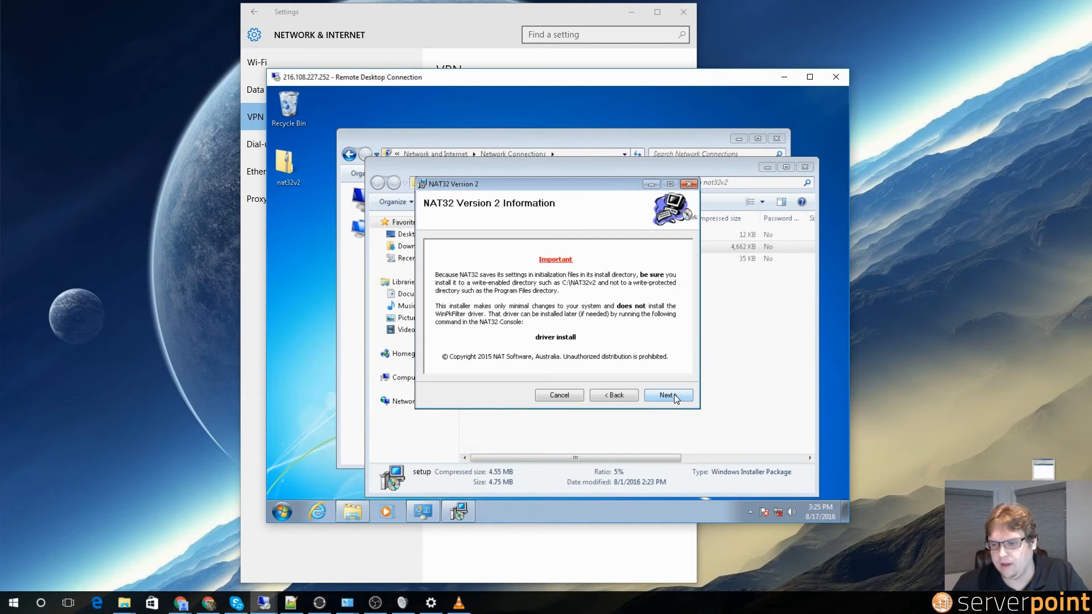
click(673, 394)
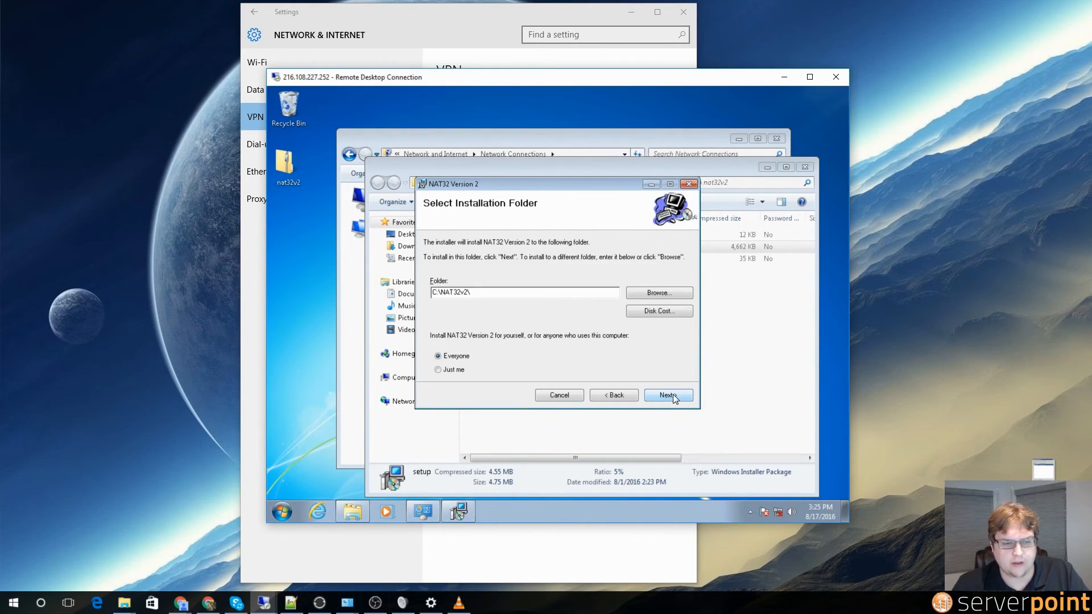
click(673, 394)
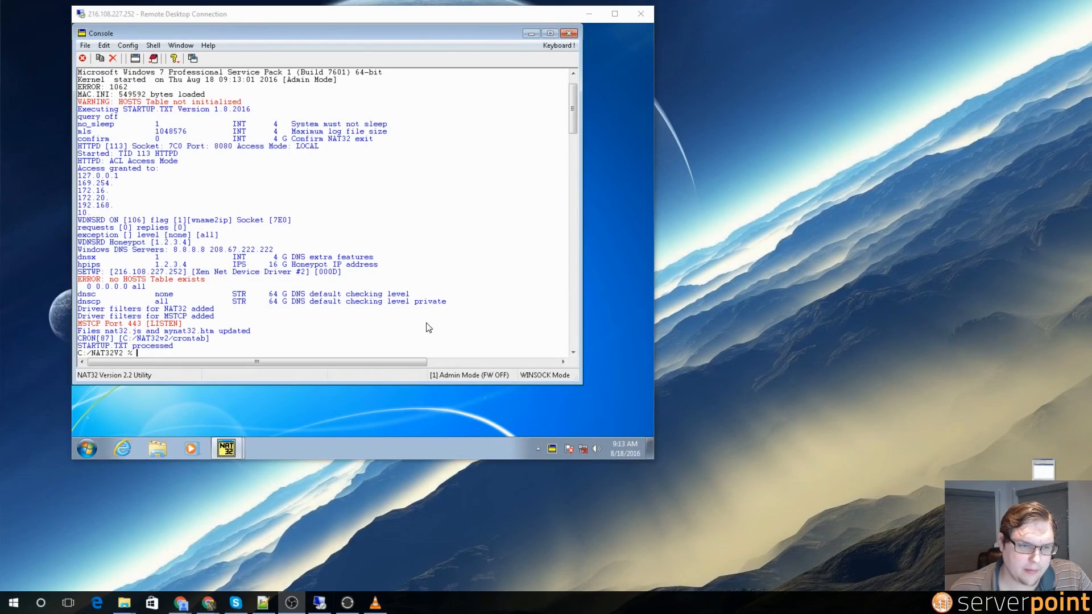
Step: Close the NAT32 startup console and monitor windows
click(569, 33)
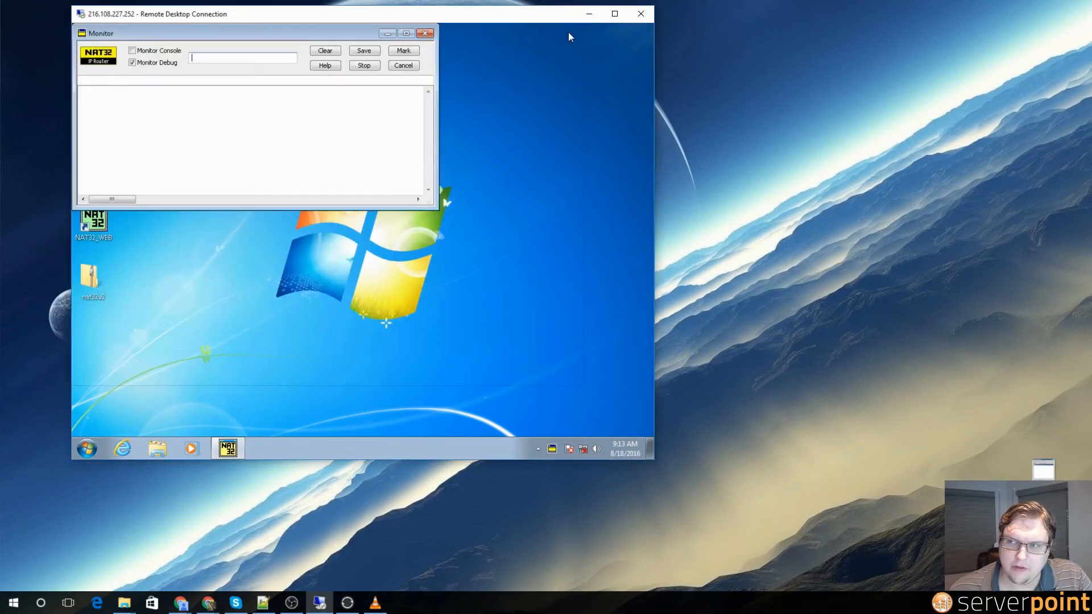
click(424, 32)
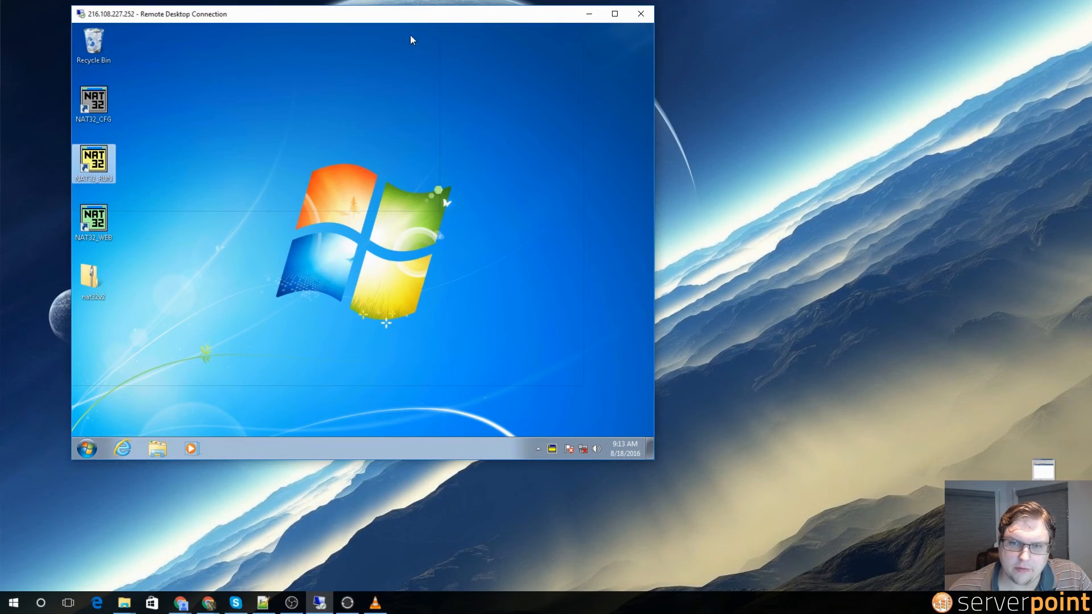
click(165, 175)
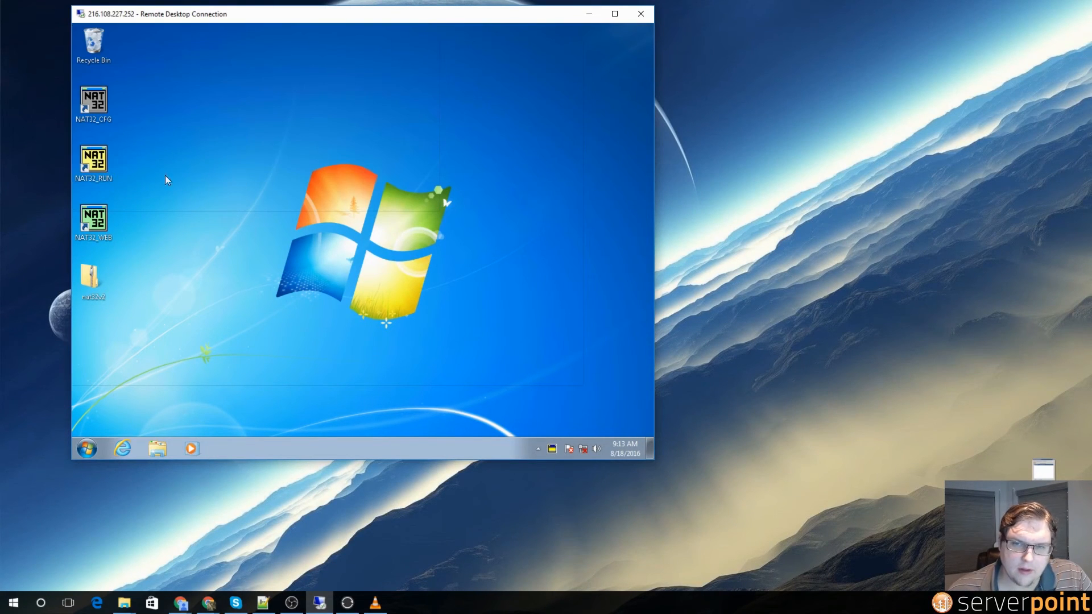
Step: Open the NAT32 console web view and replace tree.htm in the address with driver.htm
click(551, 449)
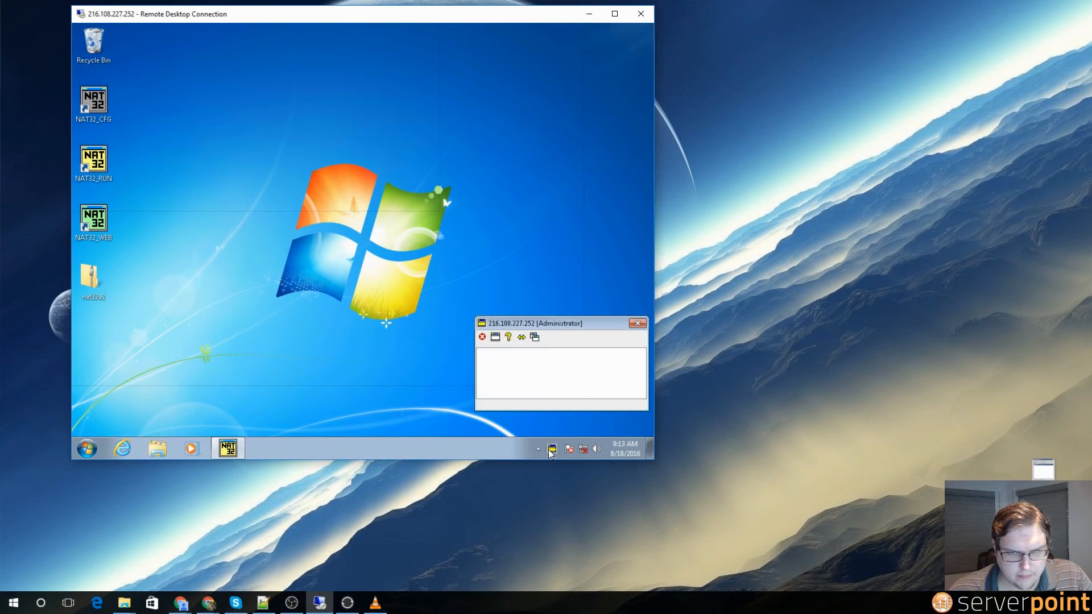
click(535, 337)
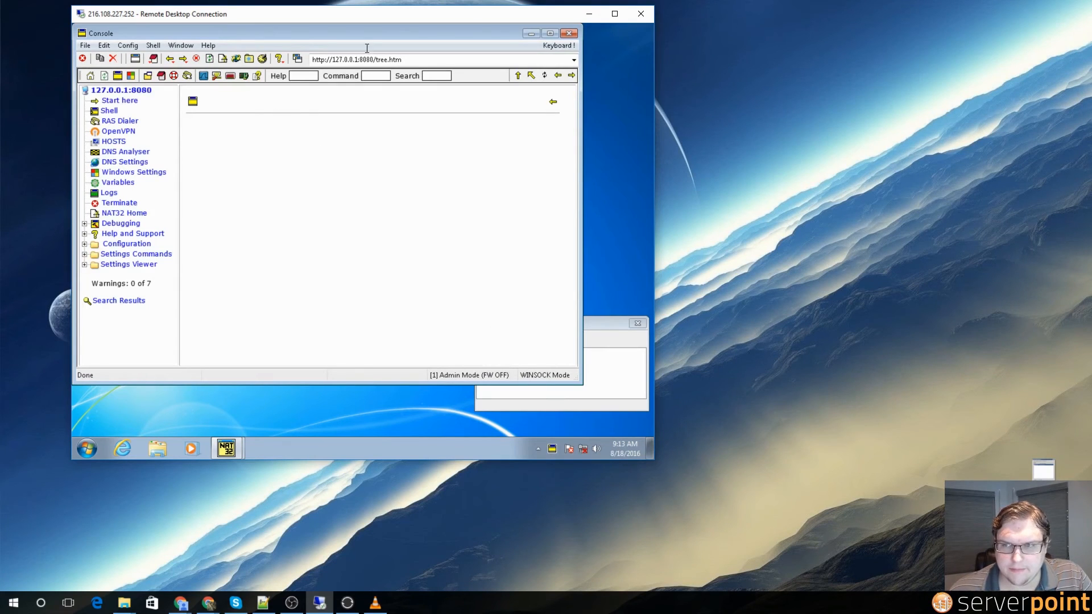
click(375, 62)
click(377, 60)
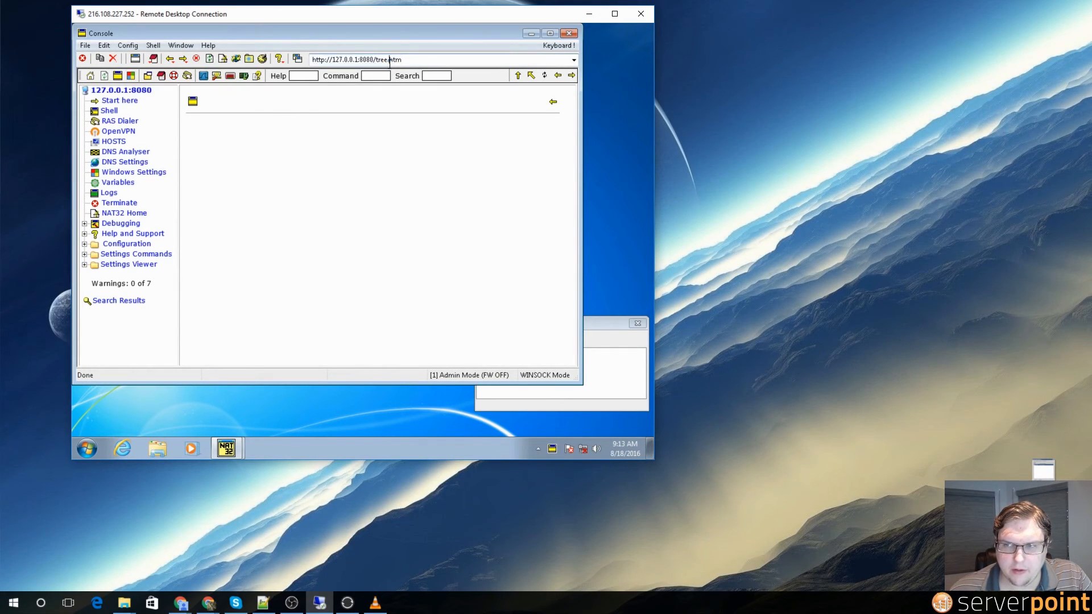
drag(377, 60, 411, 62)
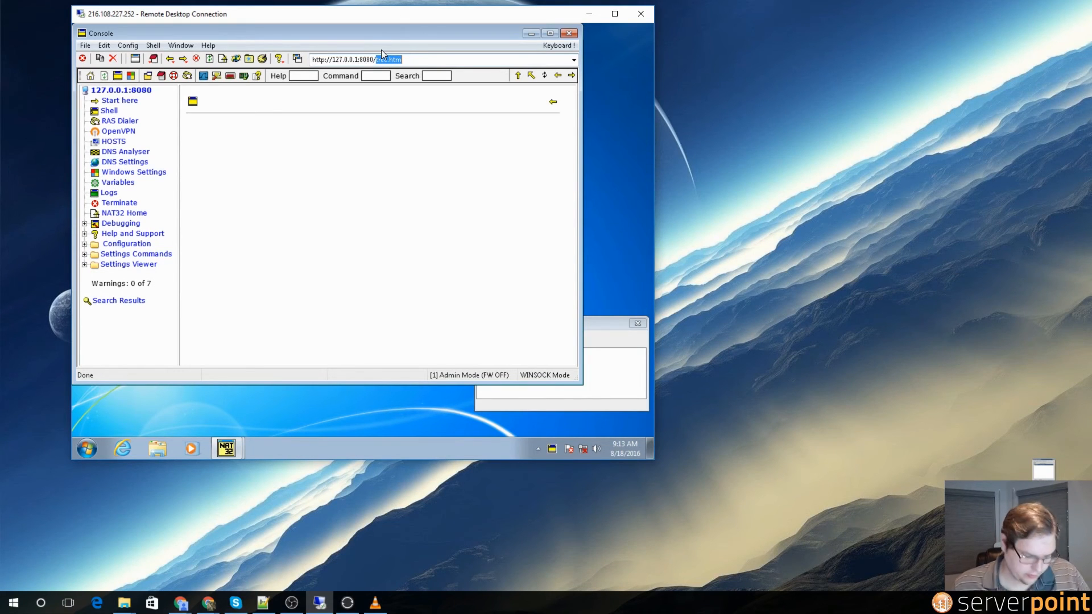
text(drive)
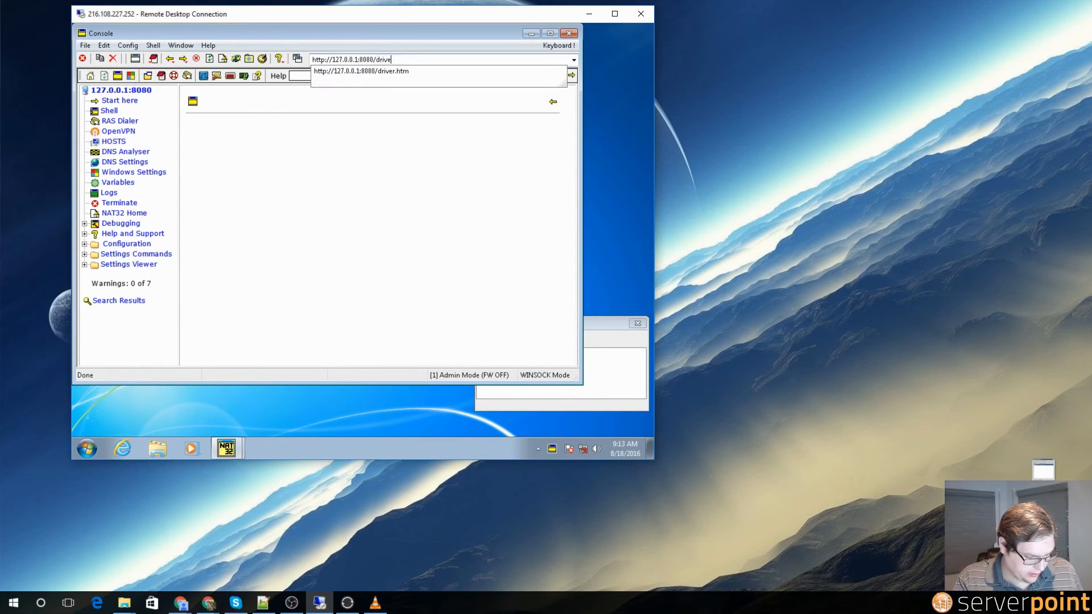
text(r.htm)
Step: Load driver.htm and run the WinPkFilter driver install until it reports completed
key(Return)
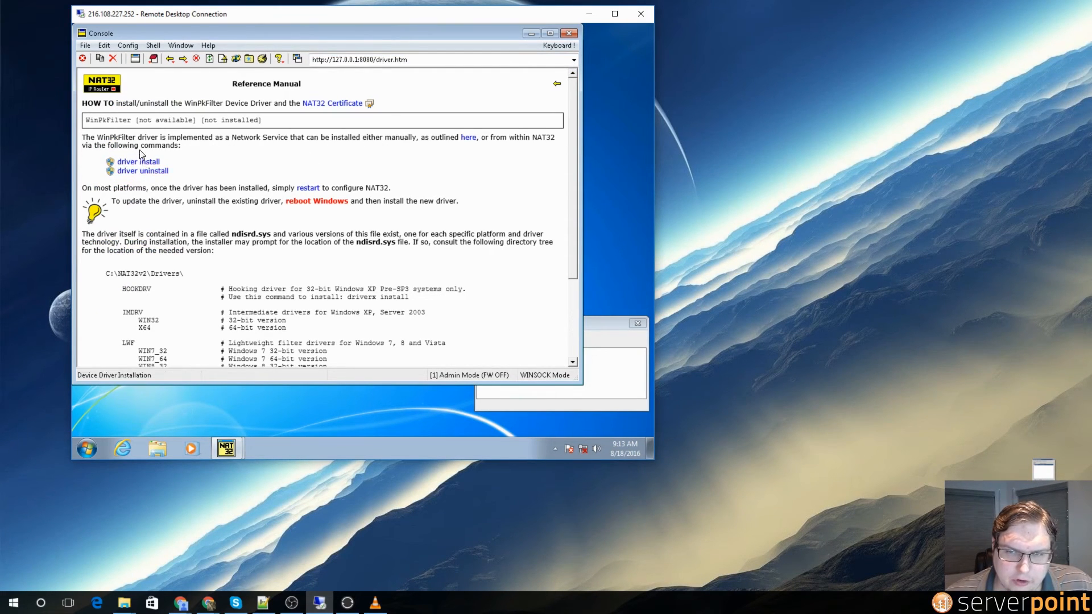
click(146, 164)
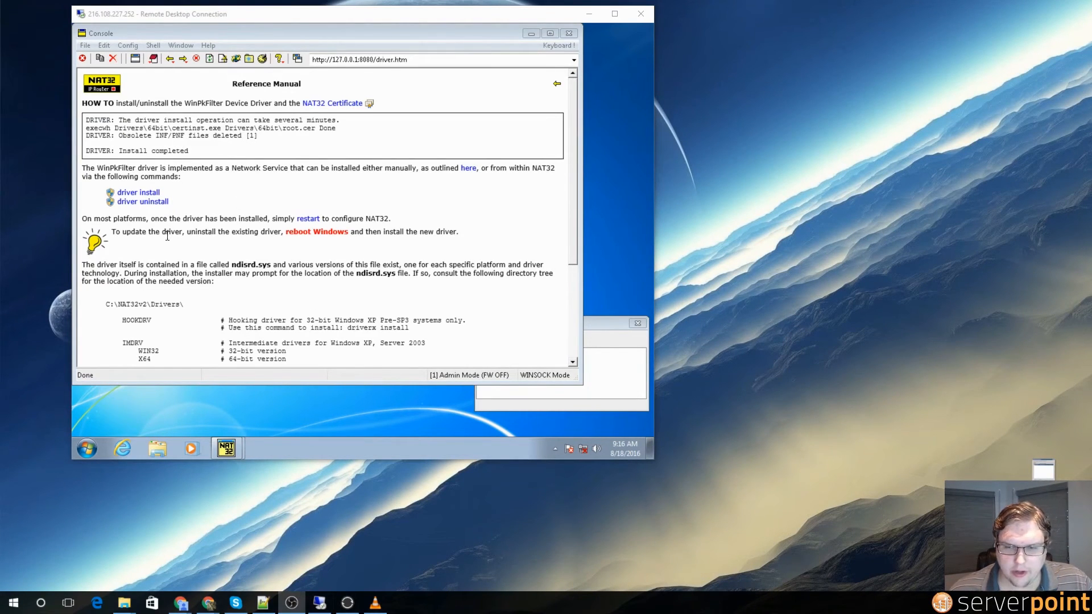
Step: Restart the remote Windows 7 VM with a shutdown command from cmd
click(87, 450)
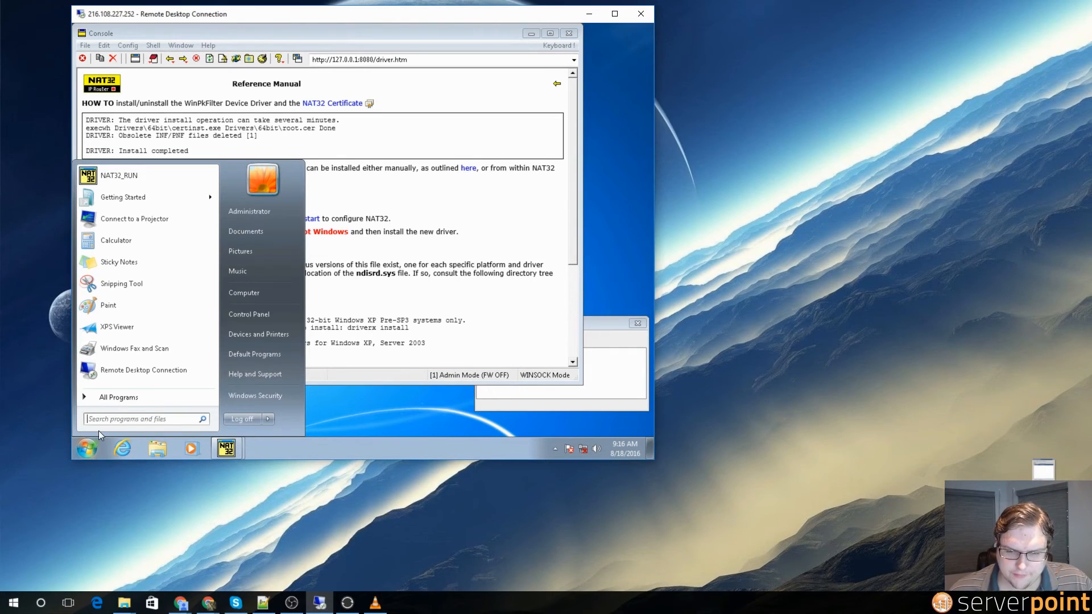
text(cmd)
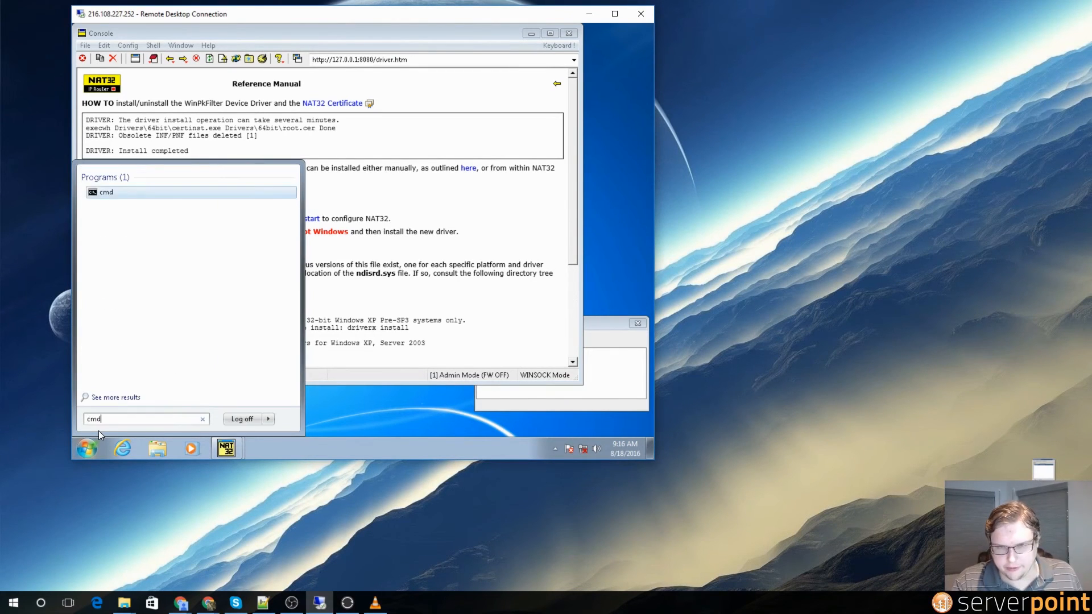
key(Return)
text(shutdown /)
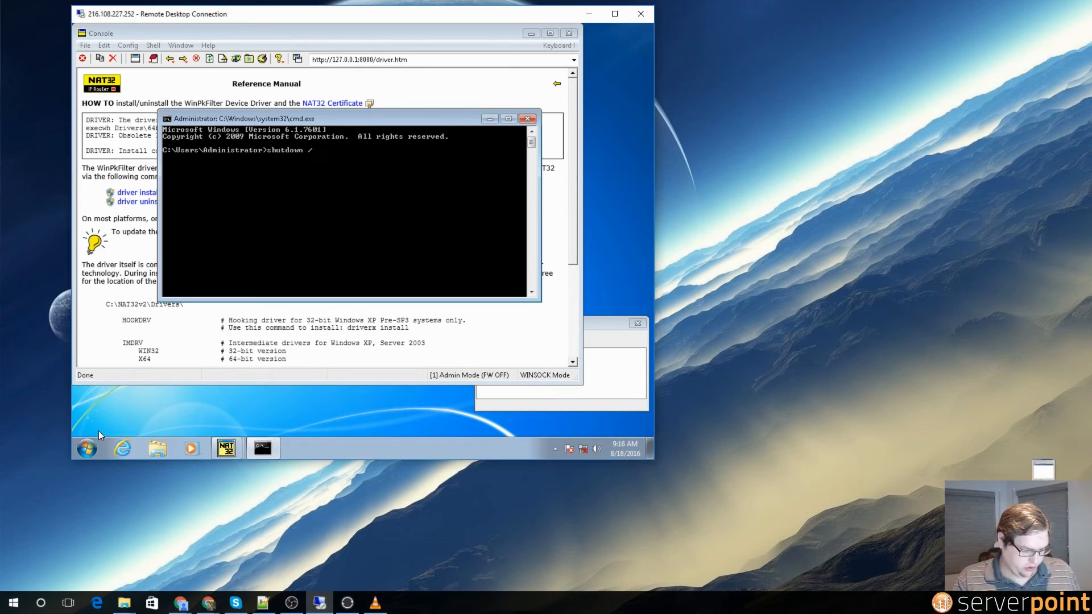
key(Return)
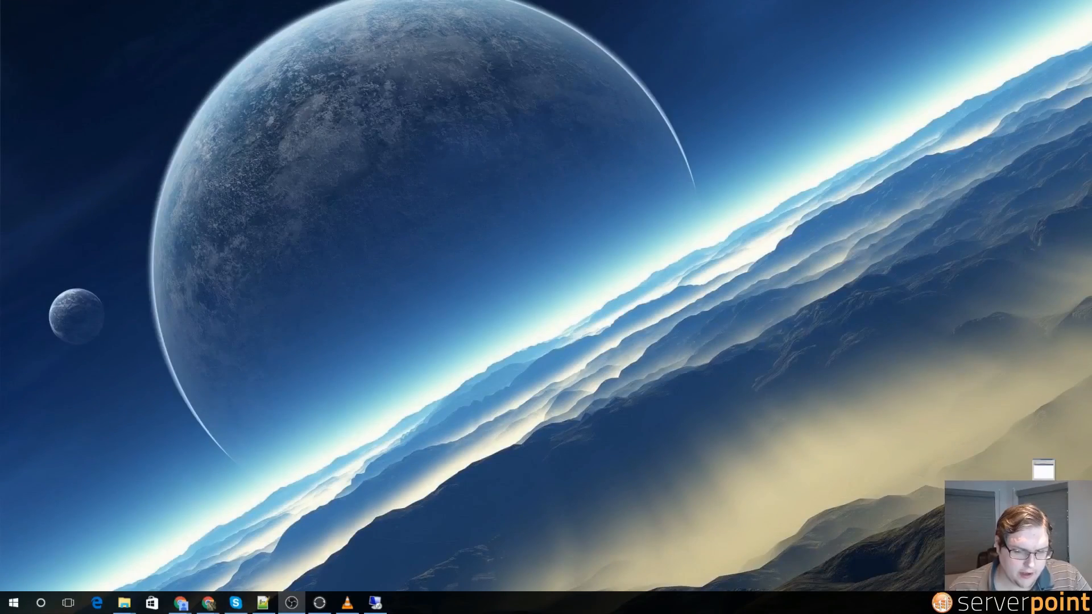
Step: Reconnect Remote Desktop to 216.108.227.252 with the account password, accepting the certificate
click(13, 602)
text(remot)
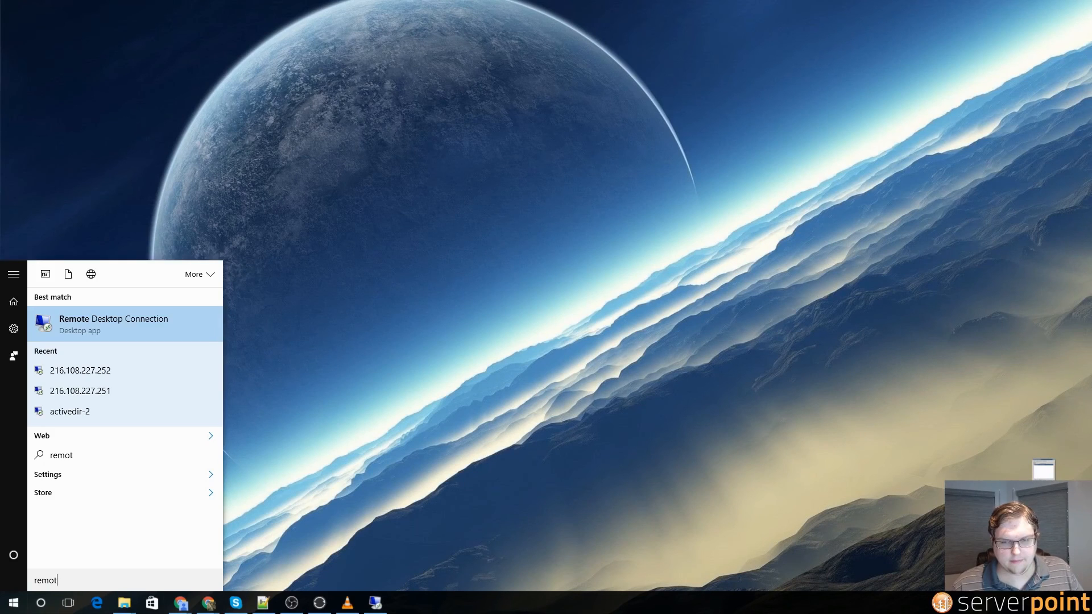
key(Return)
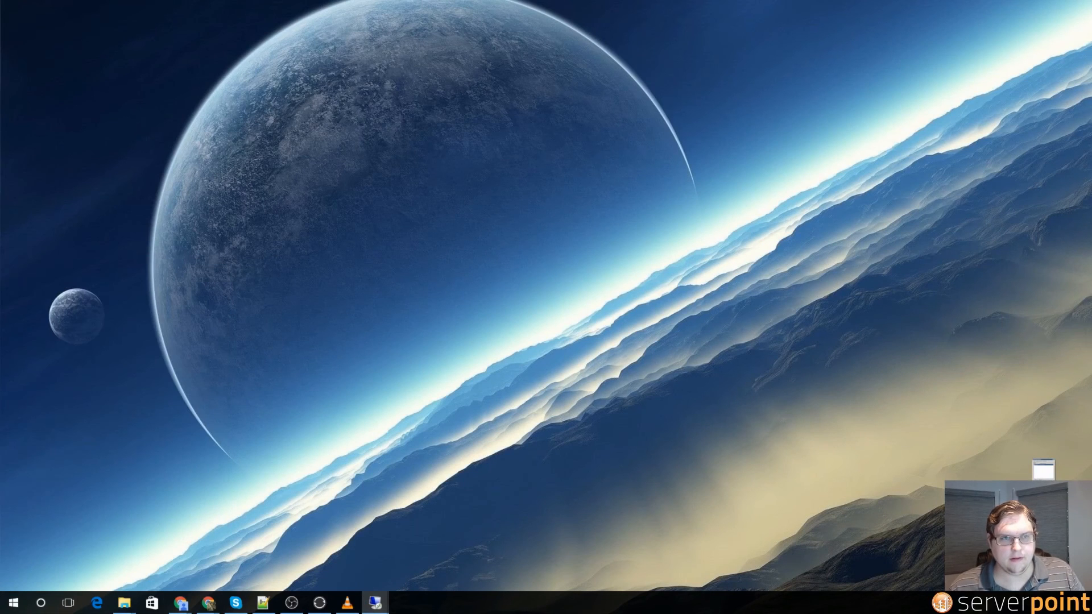
drag(0, 461, 152, 248)
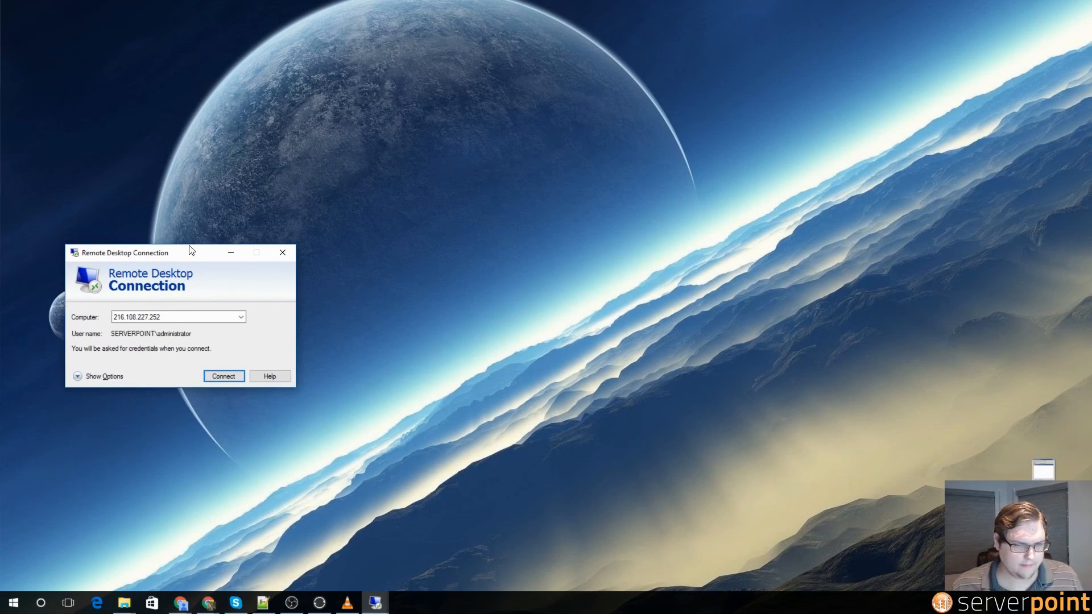
click(217, 377)
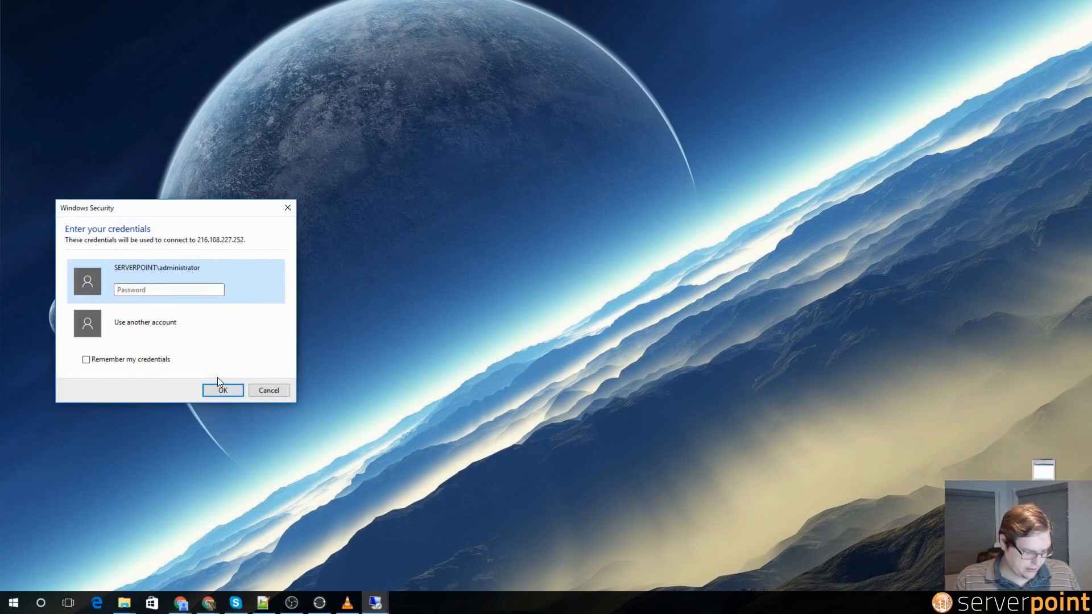
text(•••••••)
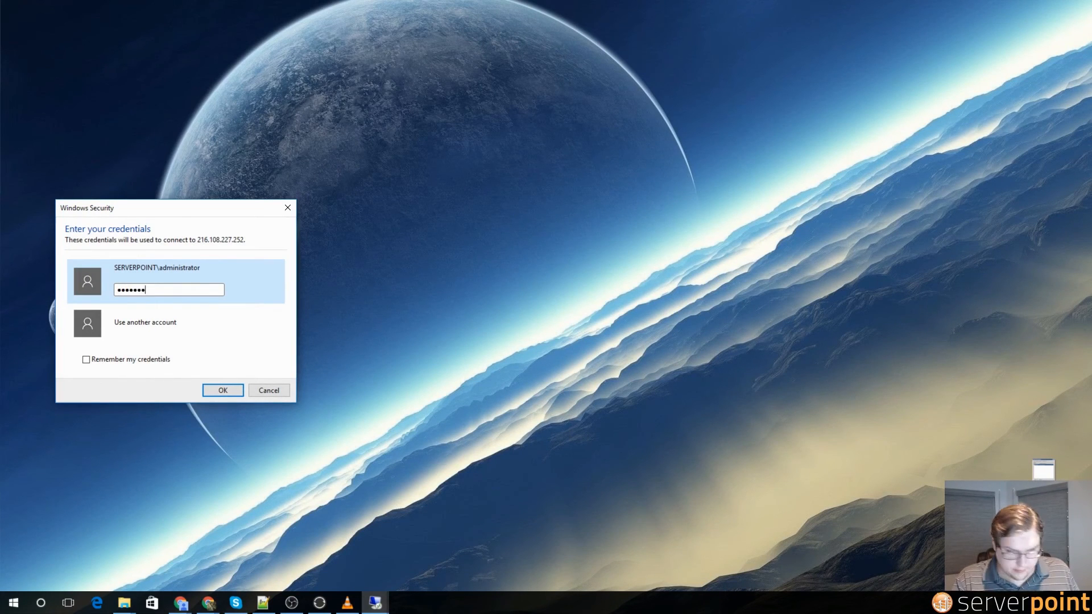
key(Return)
click(220, 419)
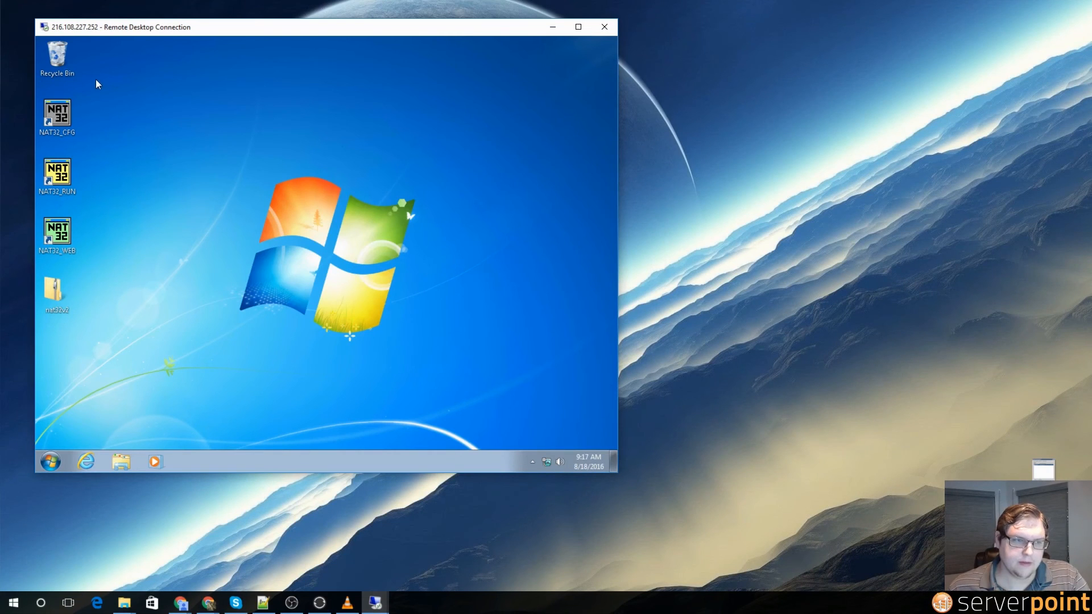
Step: In NAT32_CFG, make the second Xen Net adapter the Internet interface and leave the first Unused
double_click(49, 112)
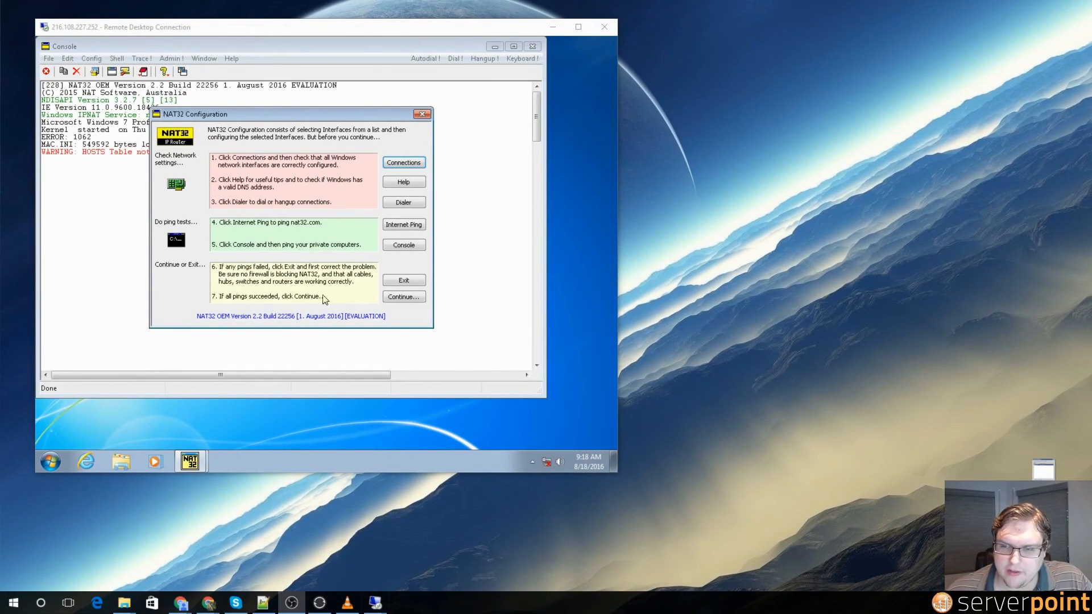
click(413, 301)
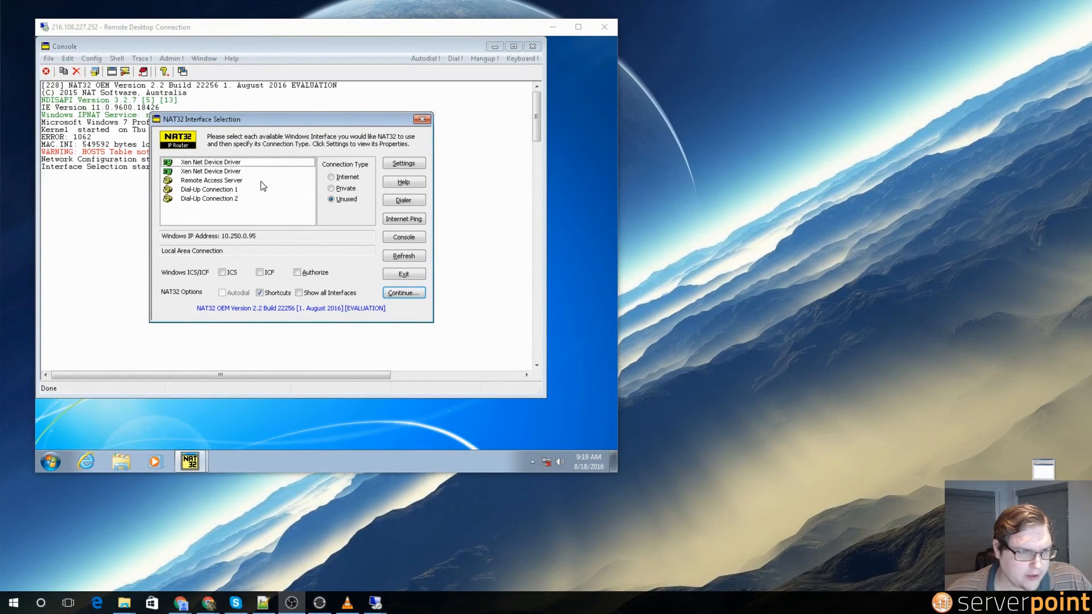
click(182, 171)
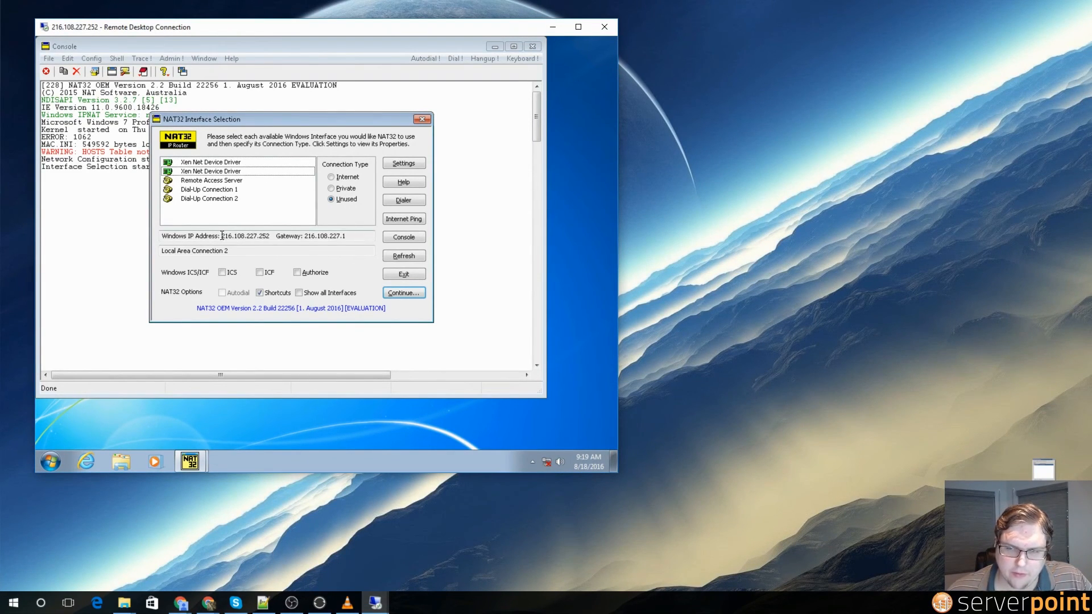
click(332, 177)
click(240, 182)
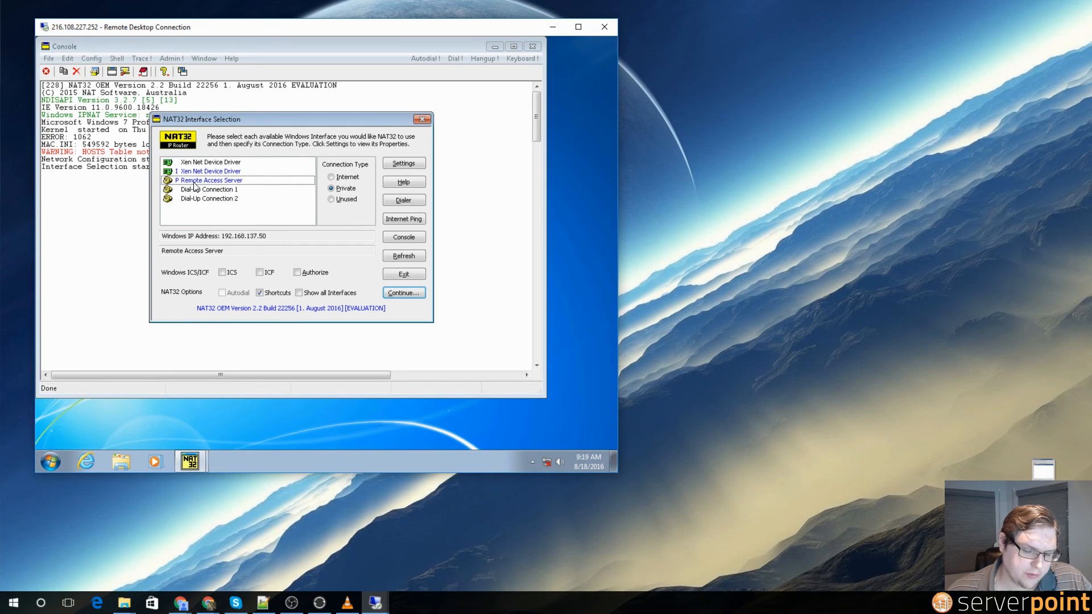
click(204, 165)
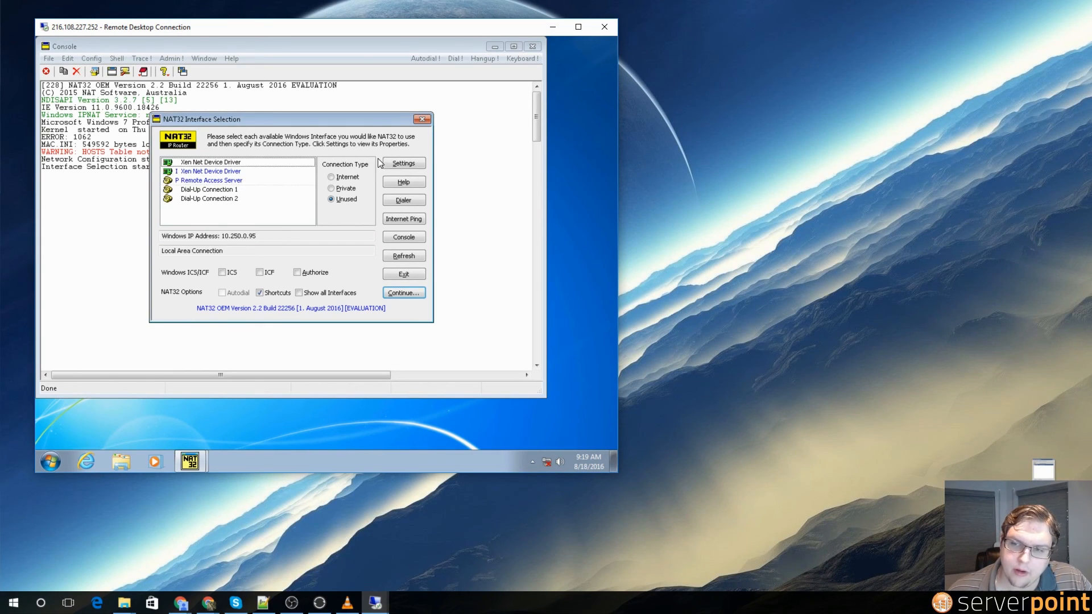
click(340, 178)
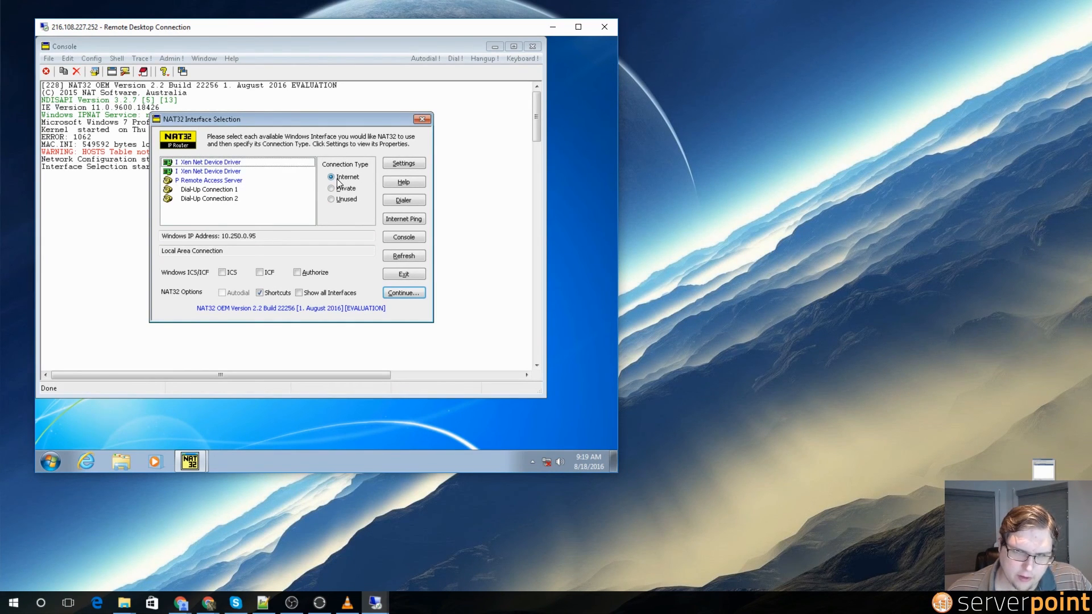
click(331, 199)
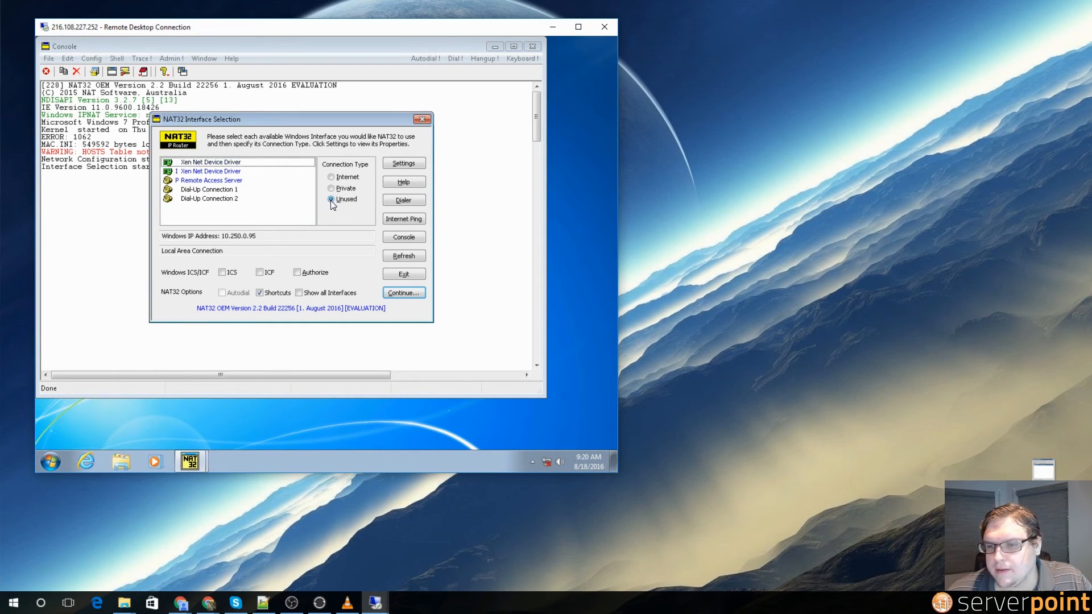
Step: Confirm the two selected interfaces and apply both interface configurations
click(403, 293)
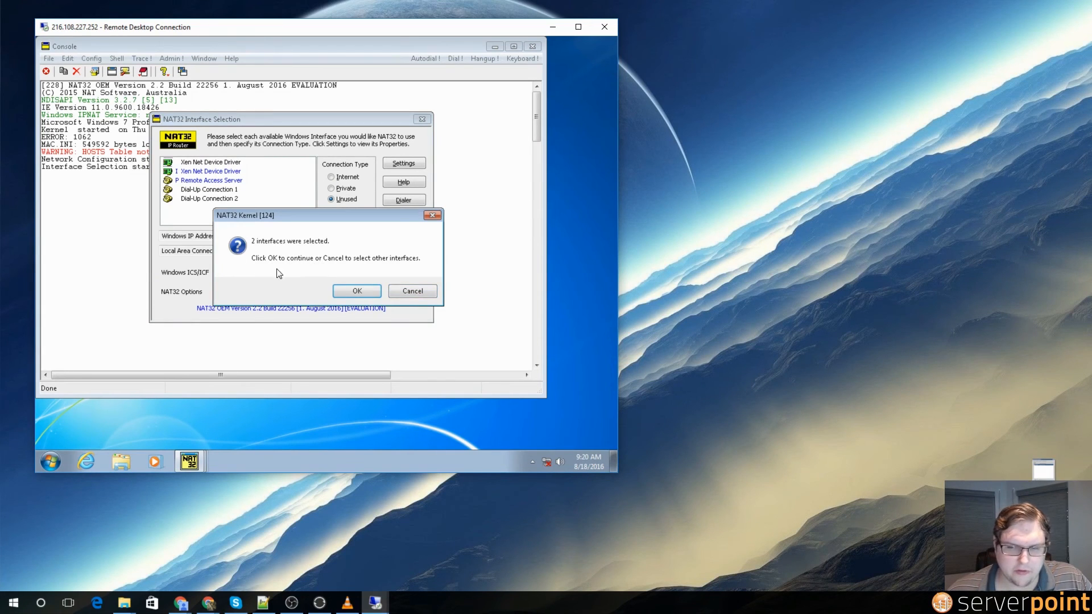
click(357, 289)
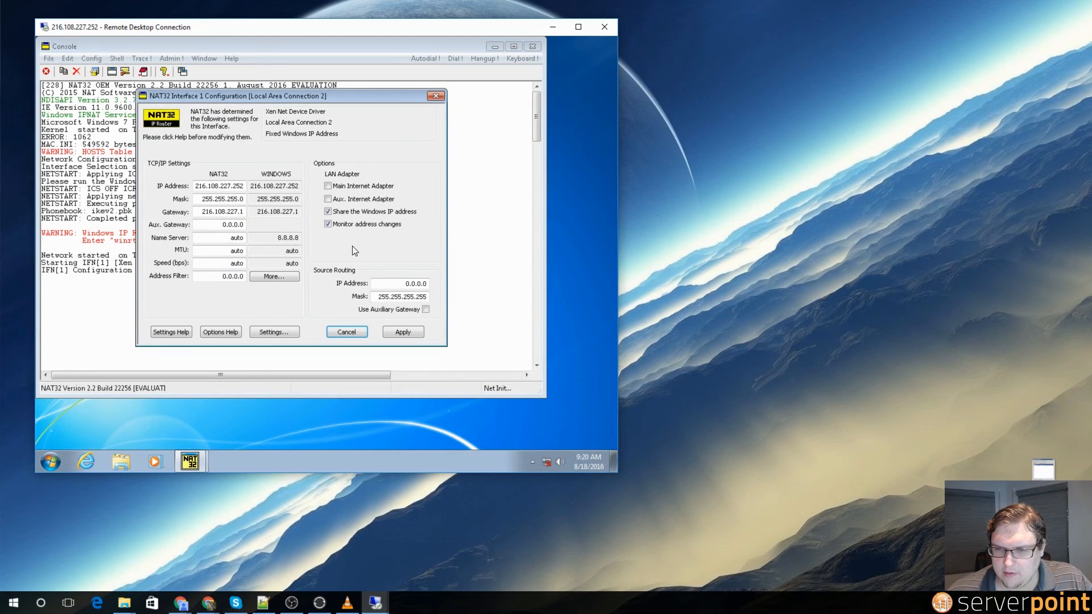
click(415, 329)
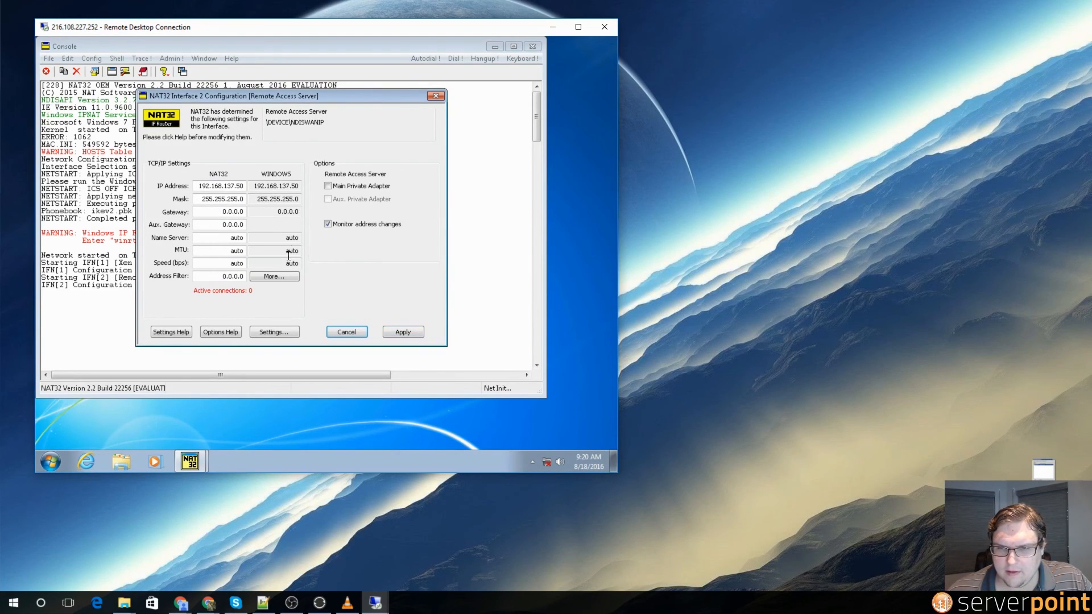
click(408, 333)
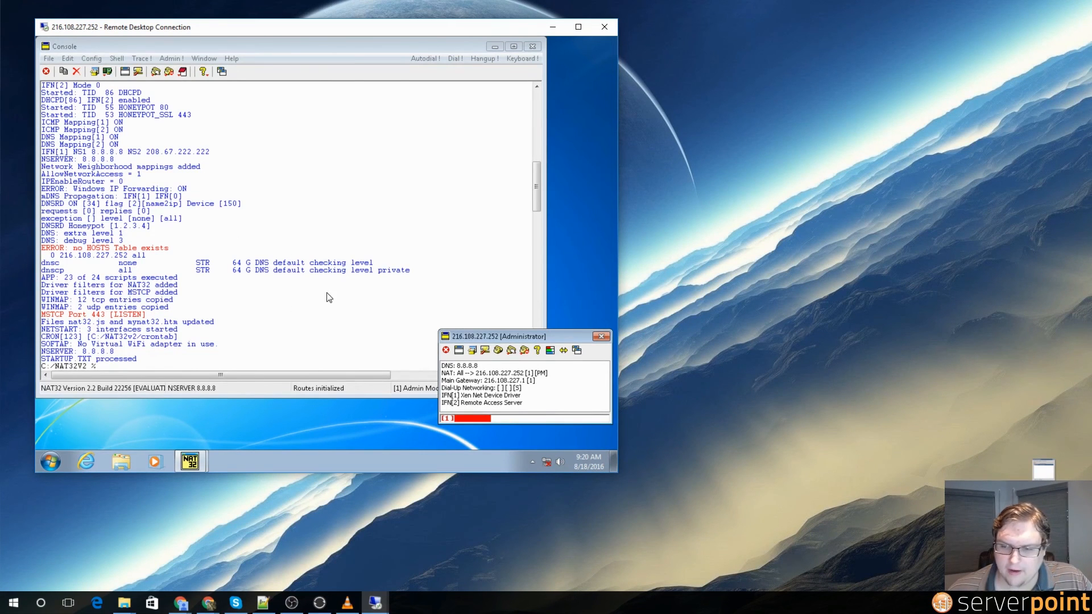
click(12, 604)
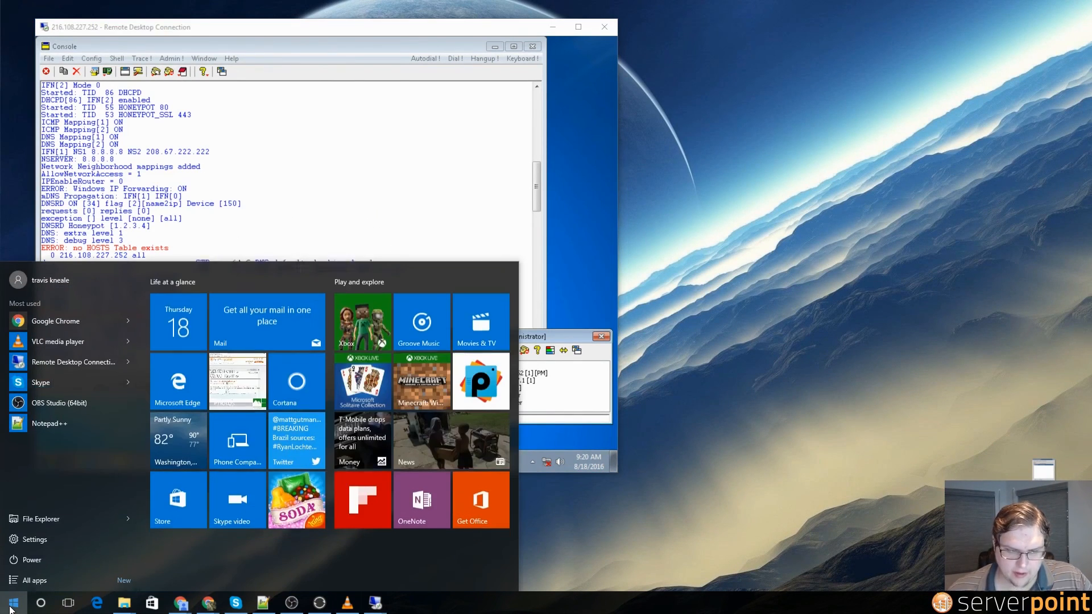
Step: Open the VPN settings and connect My serverpoint vpn
text(vpn)
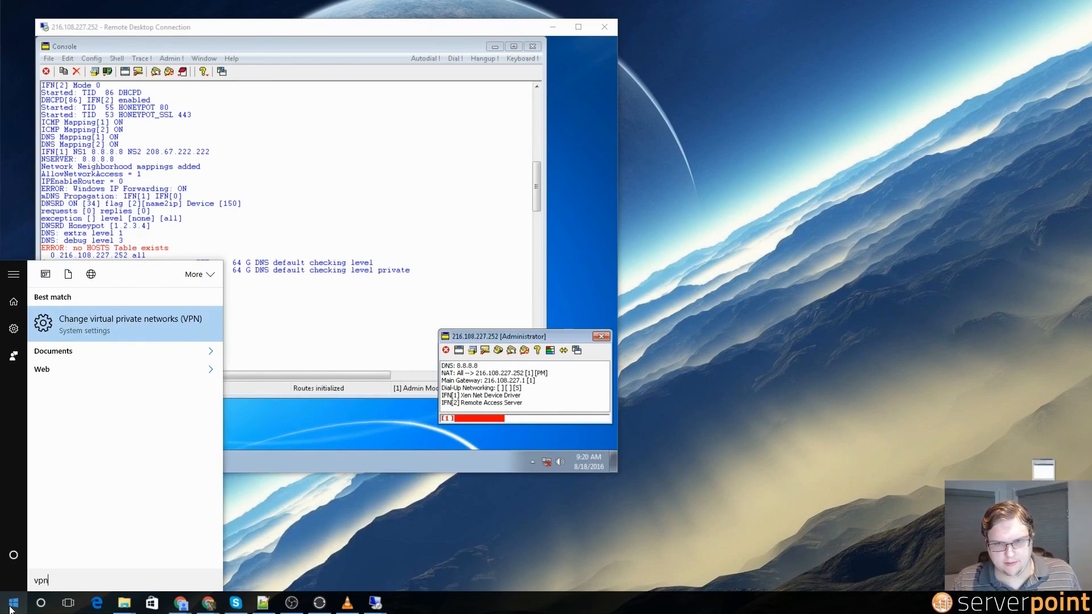
key(Return)
drag(369, 36, 685, 18)
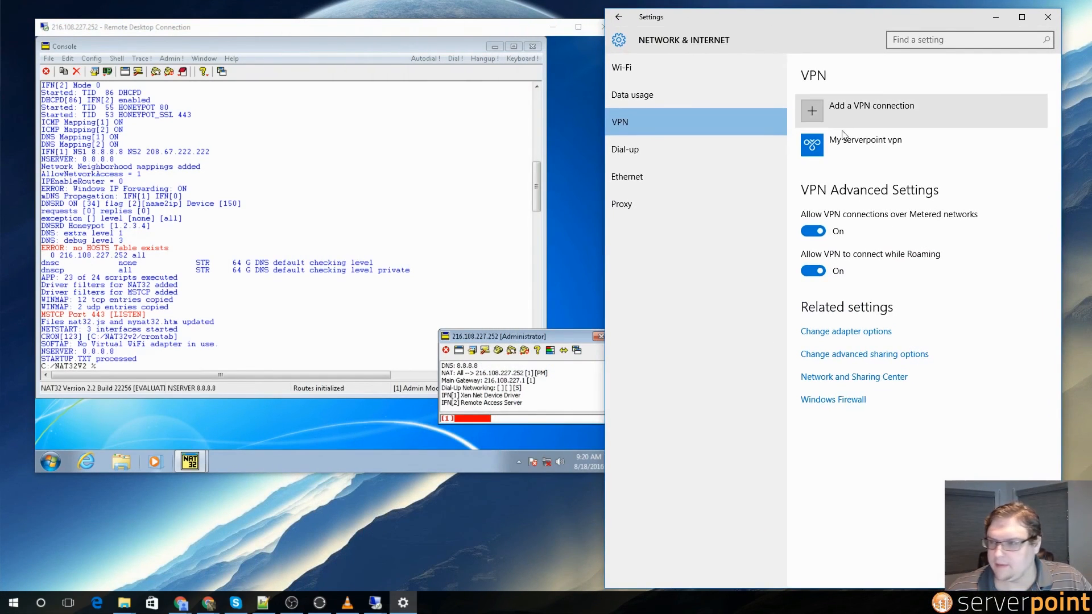
click(842, 148)
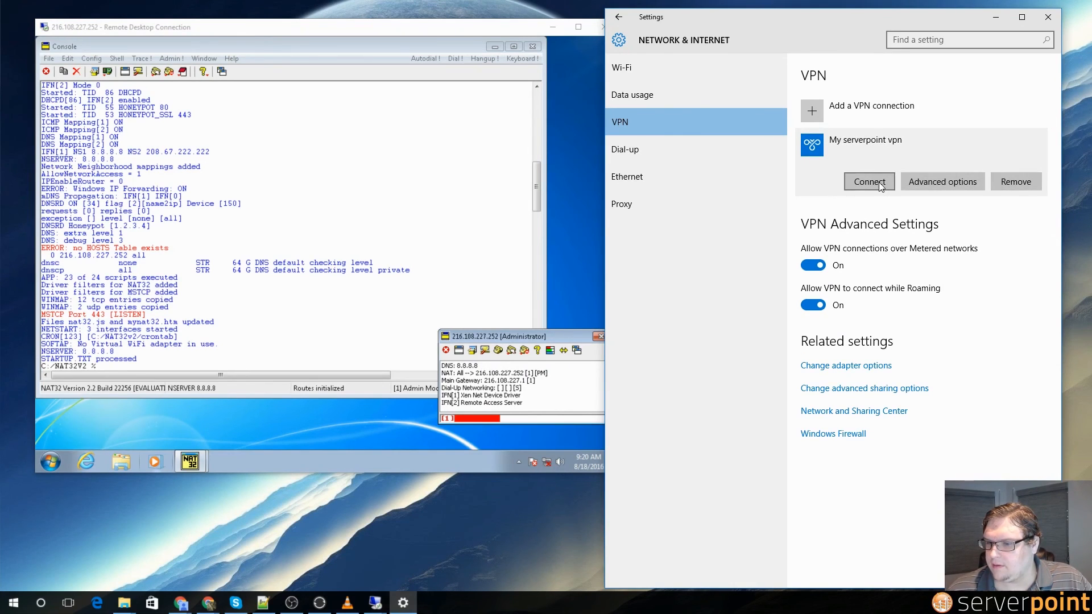
click(880, 185)
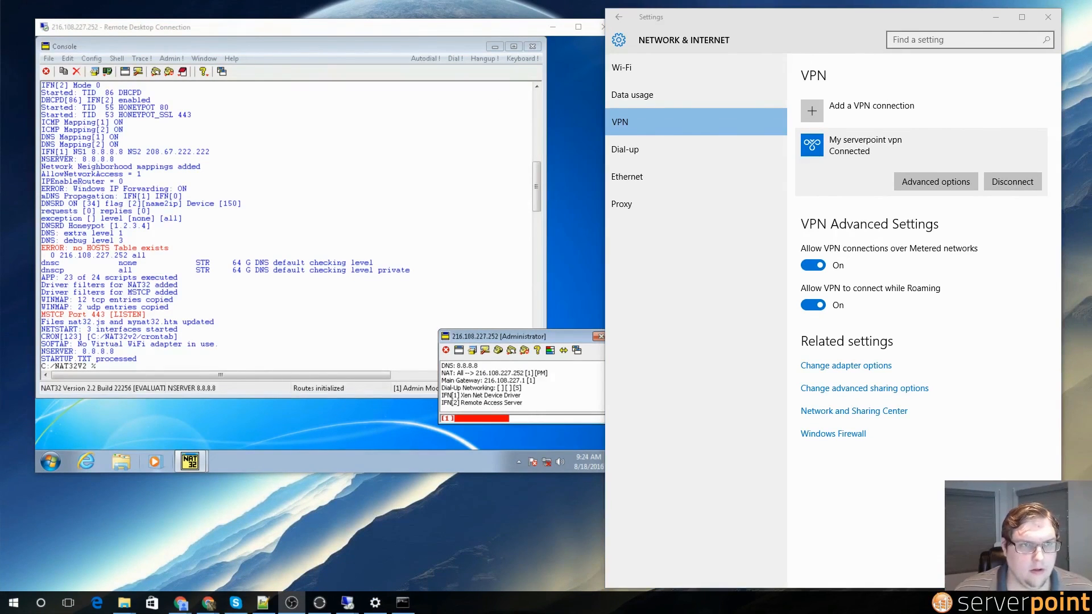
click(403, 602)
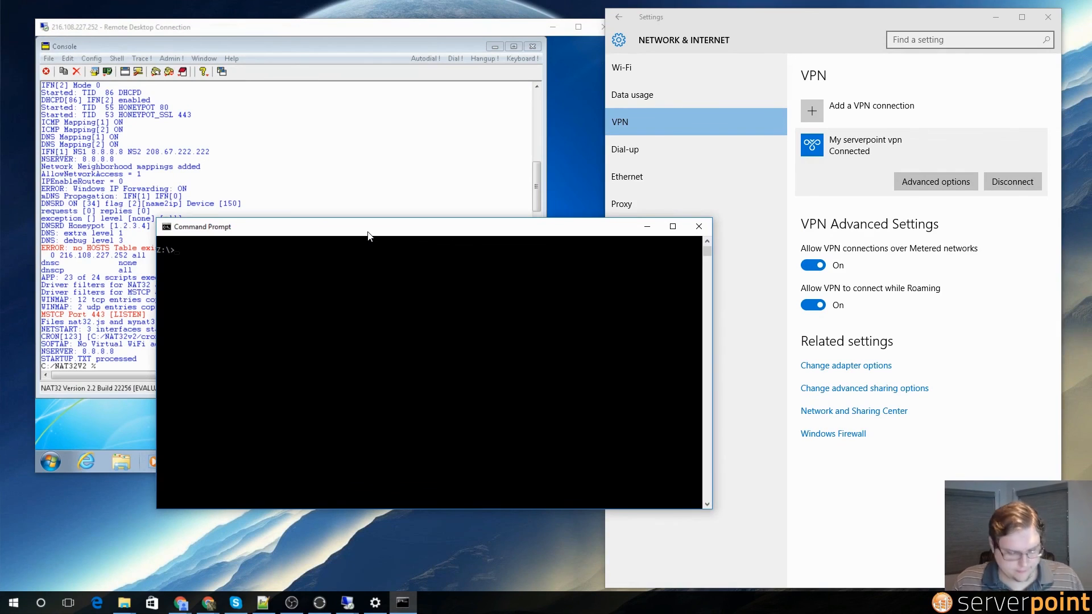
Step: Ping 8.8.8.8 and google.com to confirm both reply over the VPN
text(ping 8.8.8.8)
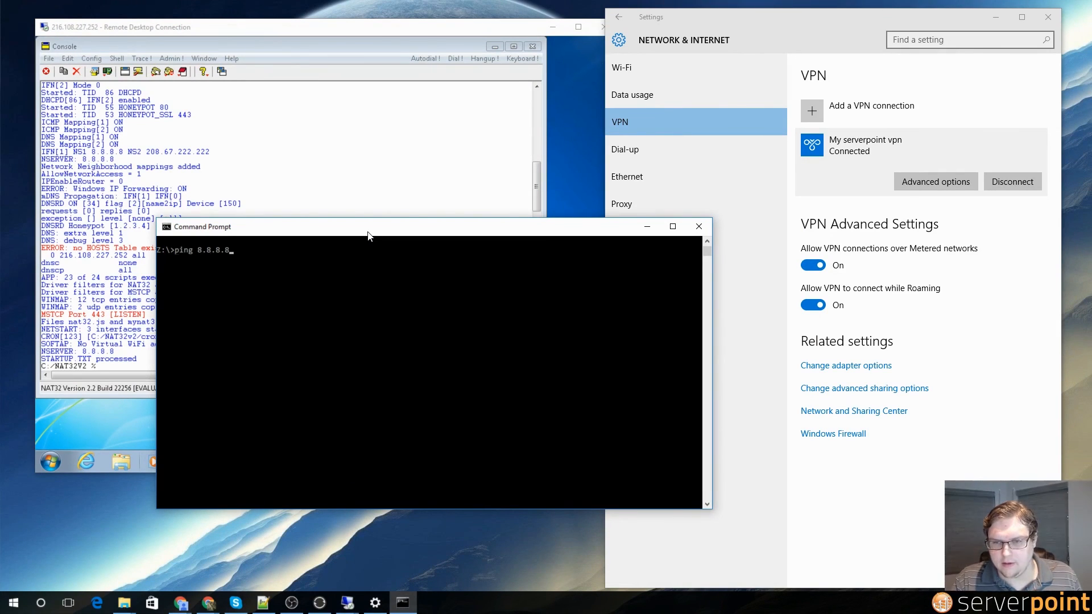
key(Return)
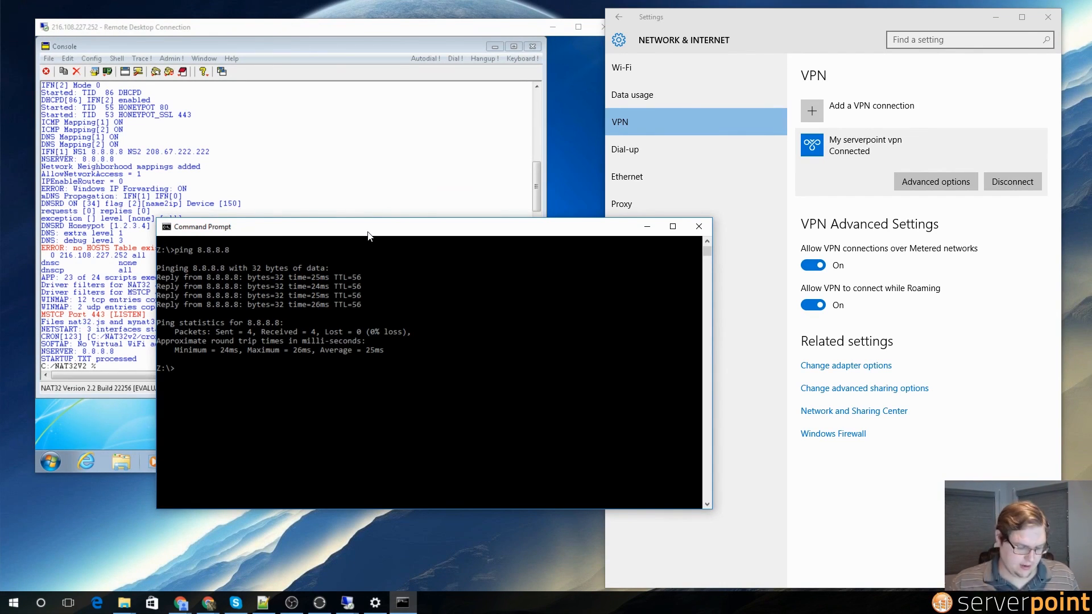
text(ping)
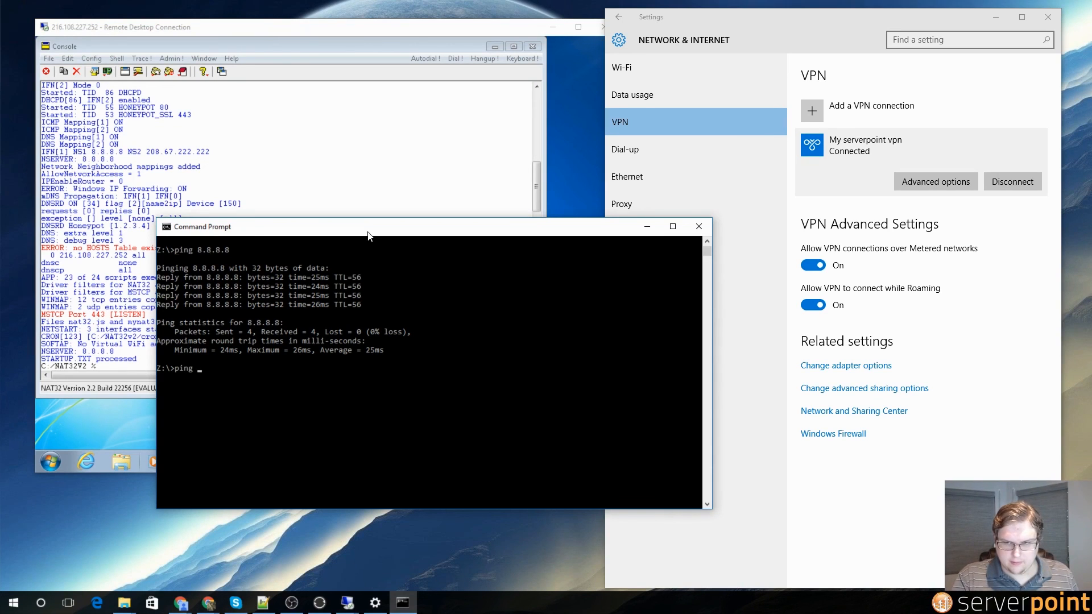
text( google.com)
key(Return)
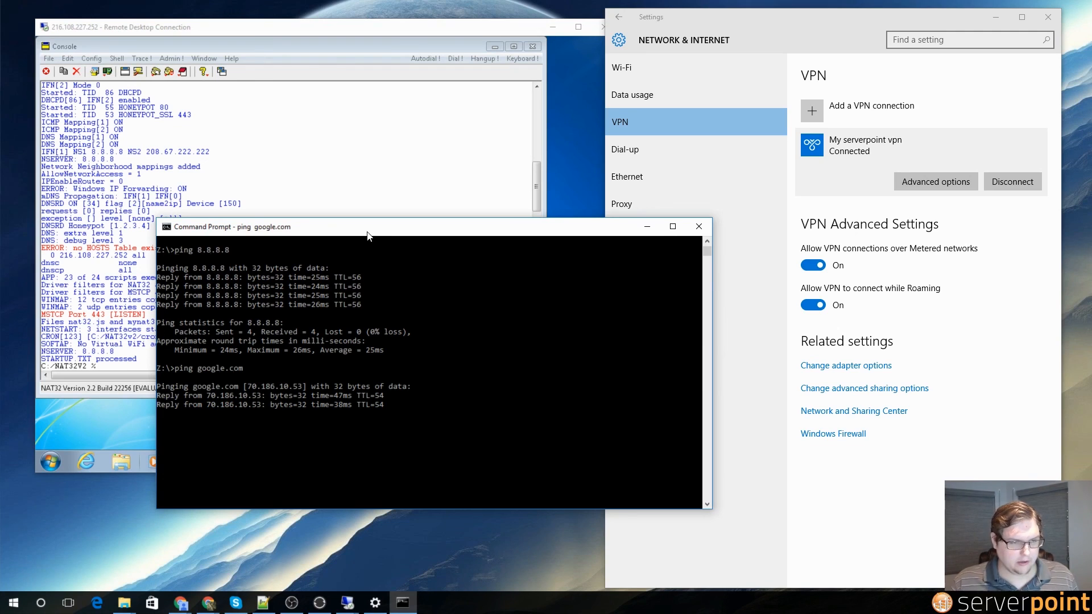
Step: Close Command Prompt and open a new Chrome window
click(699, 226)
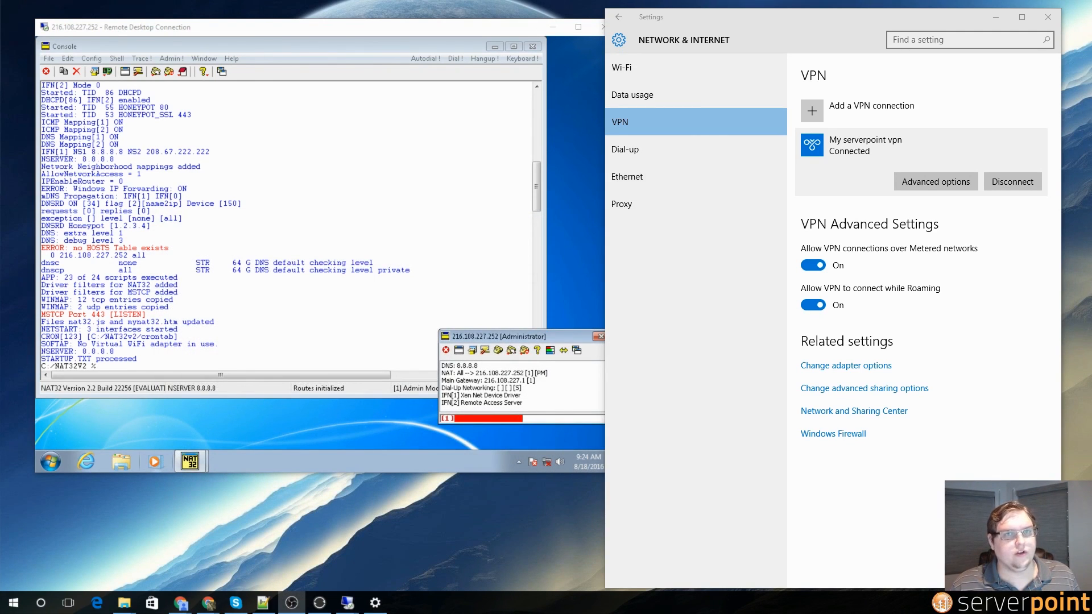
click(181, 603)
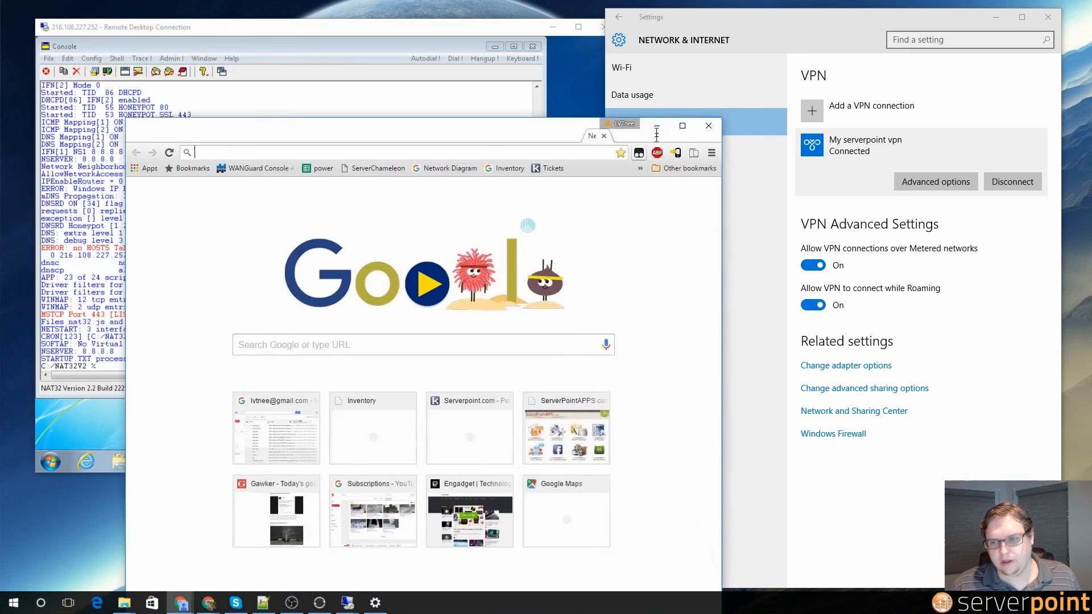
drag(656, 135, 825, 44)
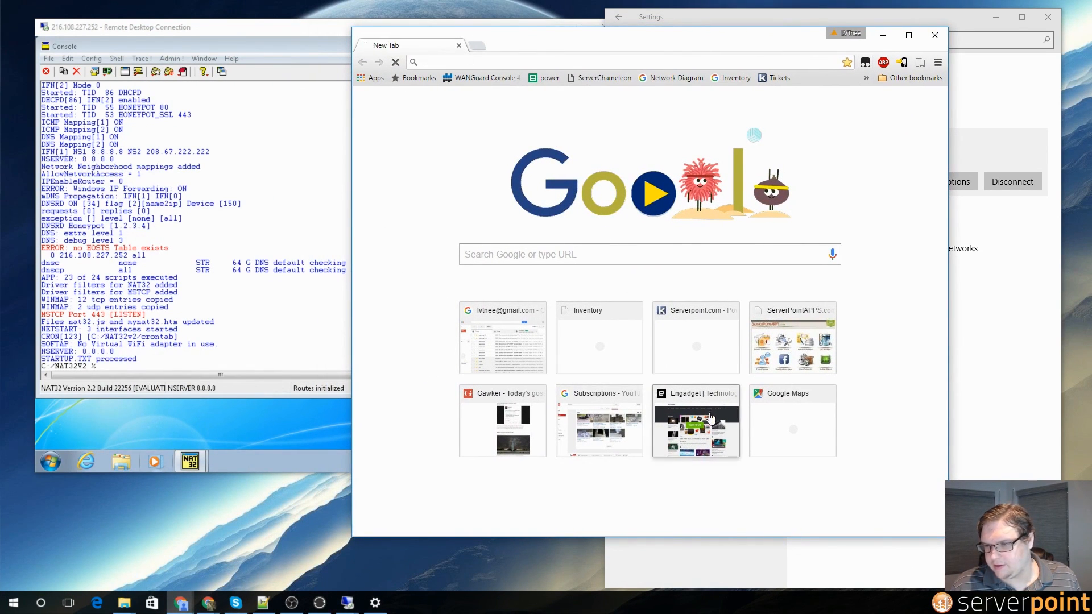
Step: Load Engadget, search 'whta is my ip', and highlight the reported IP 216.108.227.252
click(685, 447)
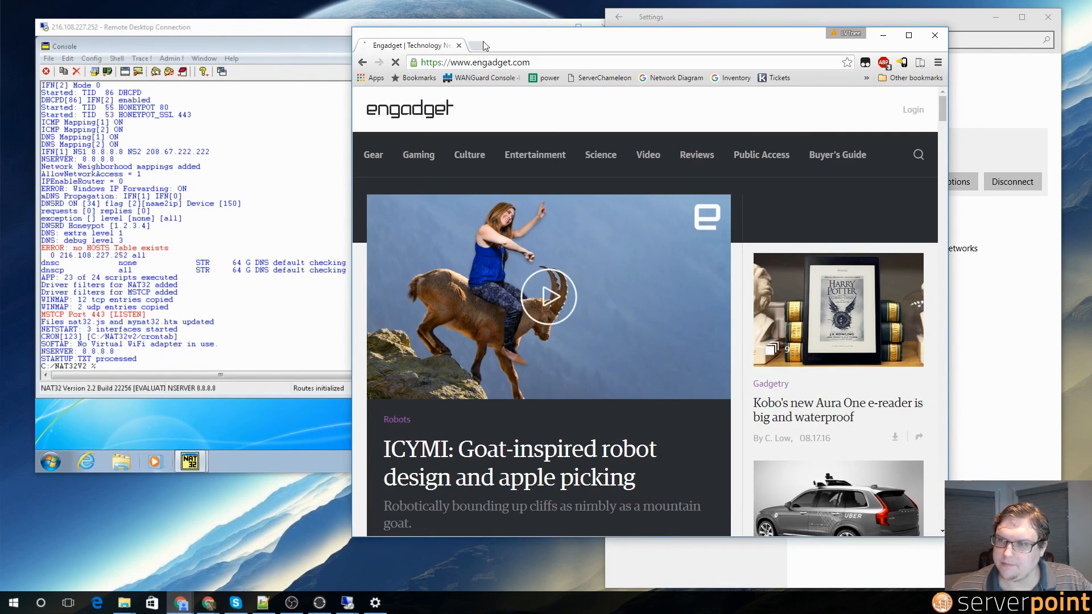
click(484, 62)
text(whta is my ip)
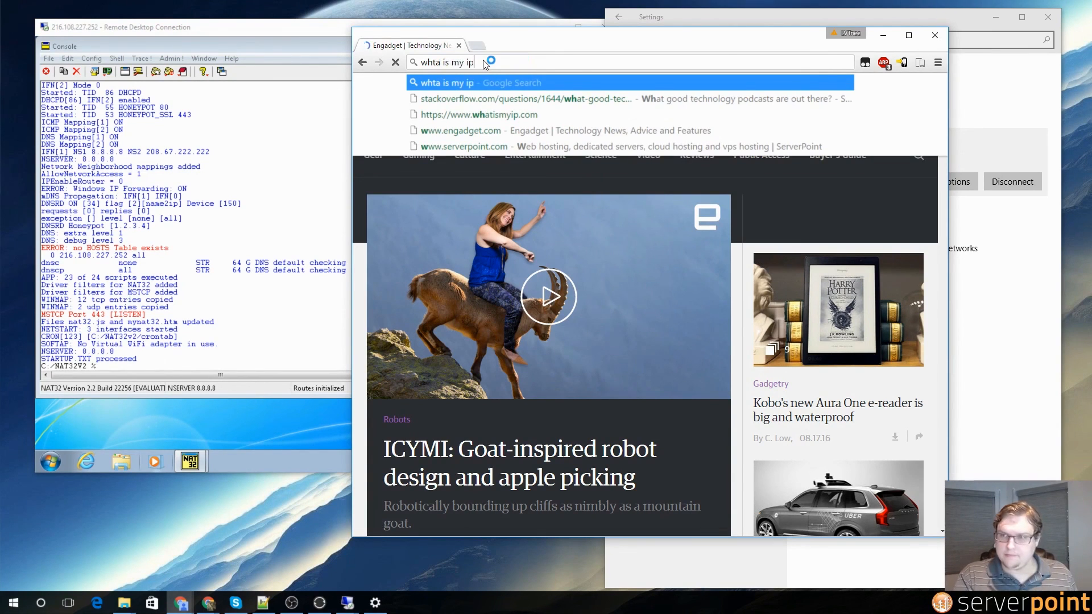
key(Return)
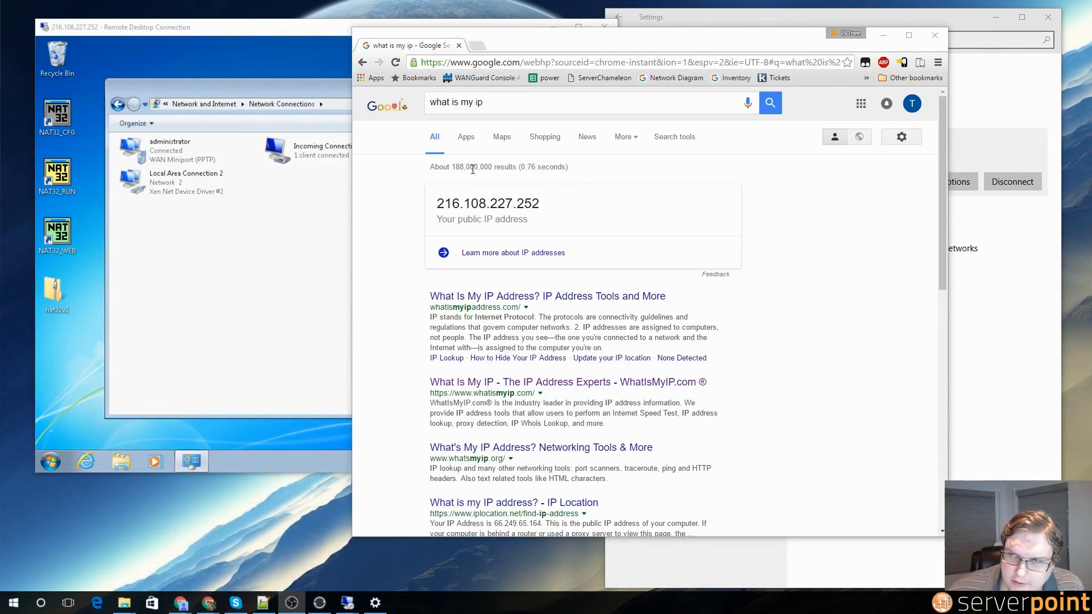
drag(549, 205, 438, 203)
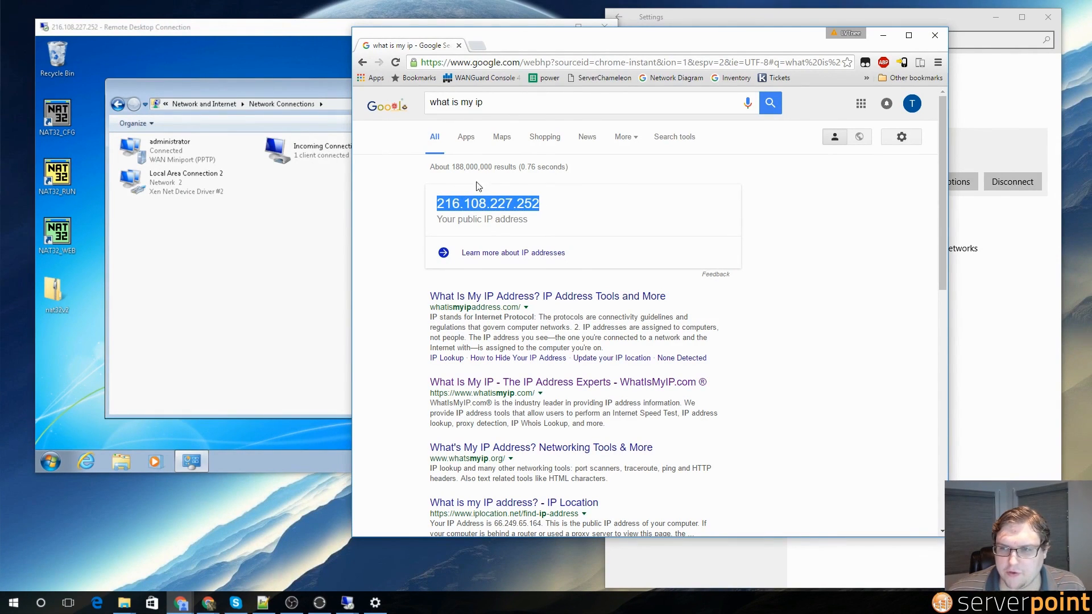